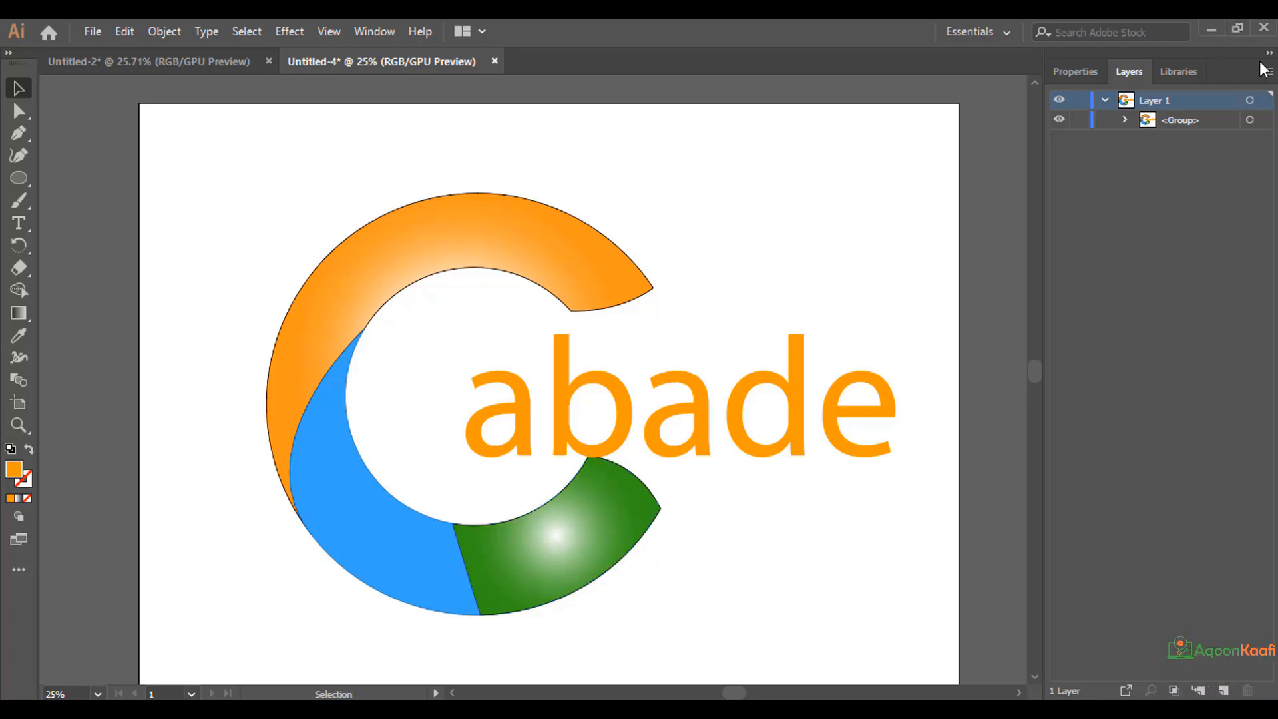
Delete all the existing logo artwork from the artboard.
key(ctrl+a)
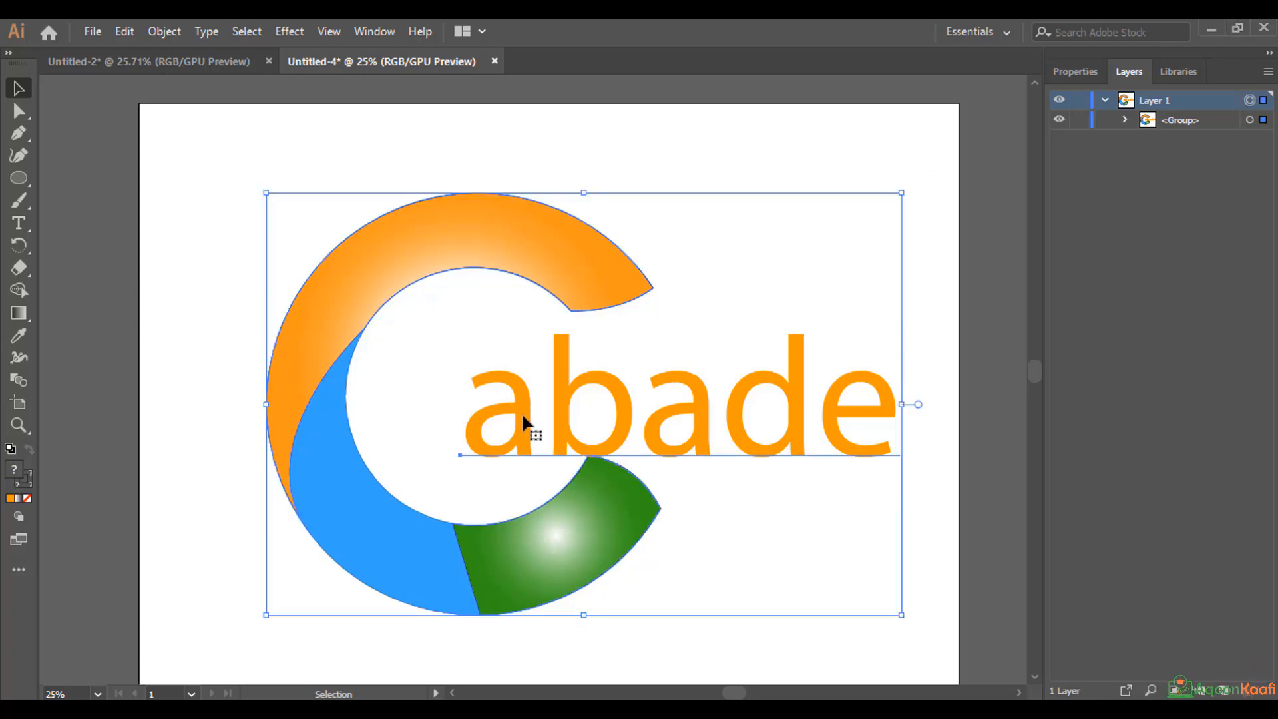
key(Delete)
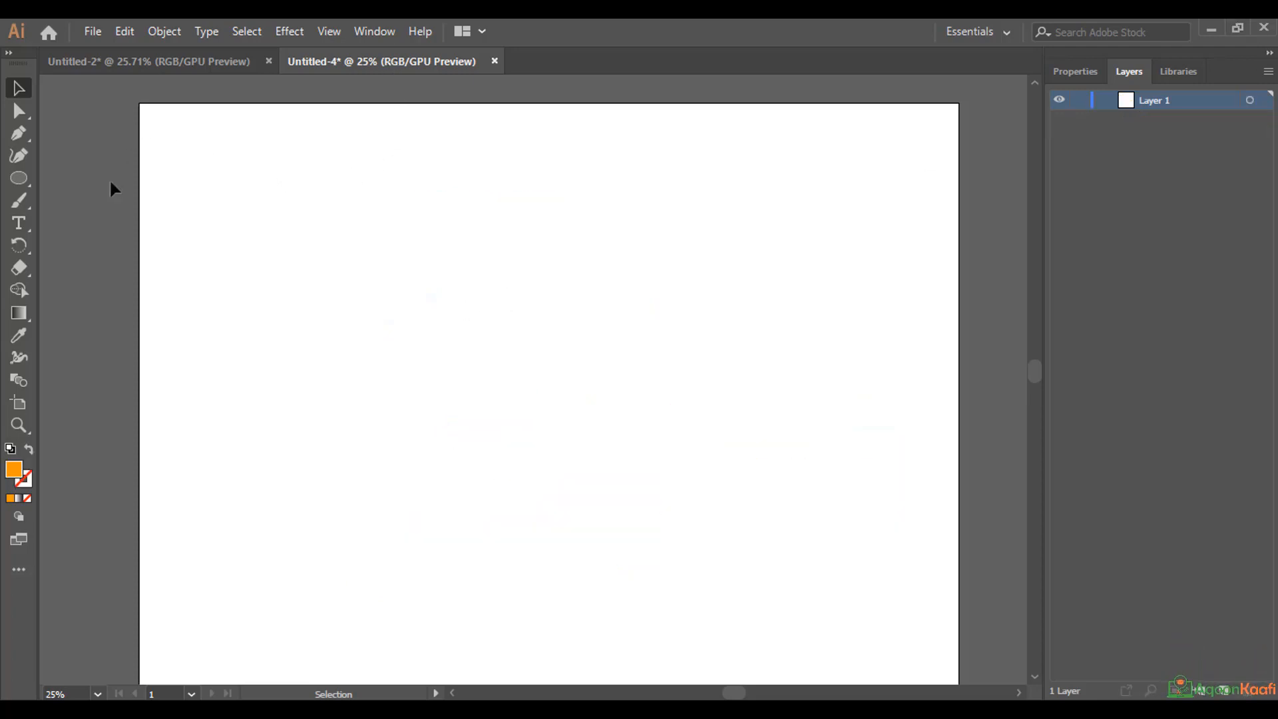
Draw a circle about 1091 px in diameter near the middle of the artboard with the Ellipse tool.
click(24, 180)
drag(20, 184, 80, 203)
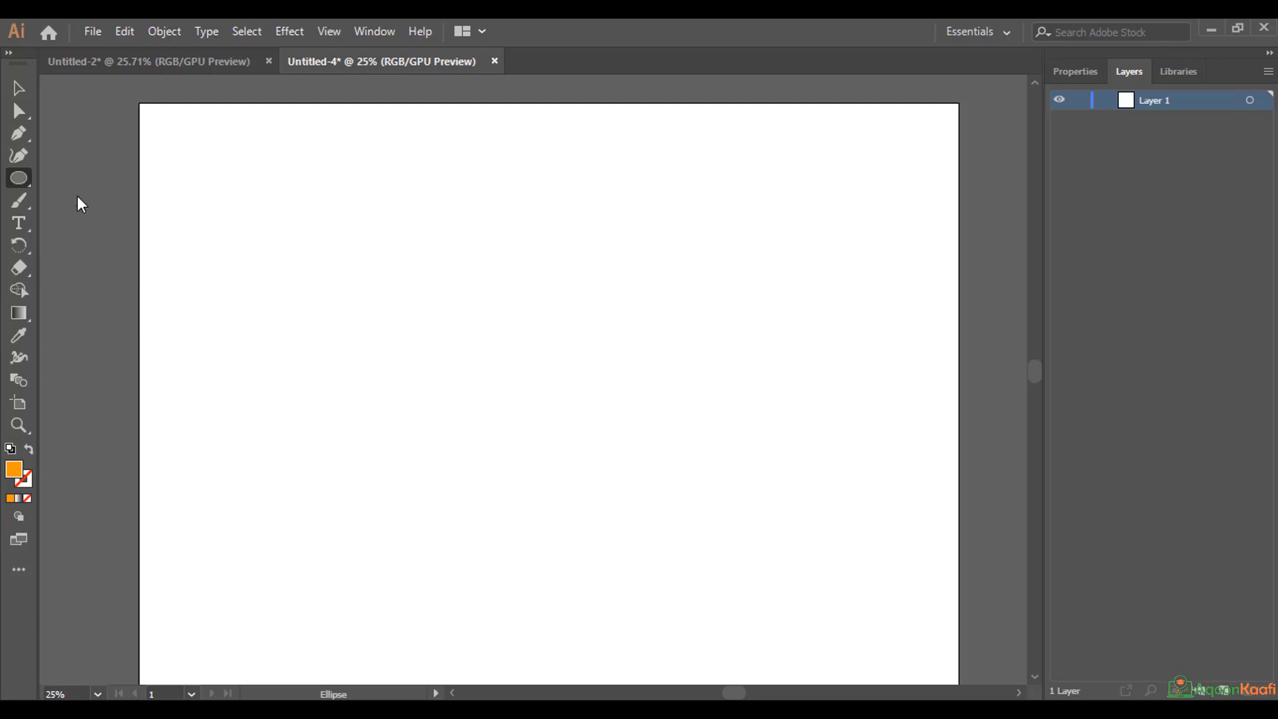
click(41, 188)
click(684, 400)
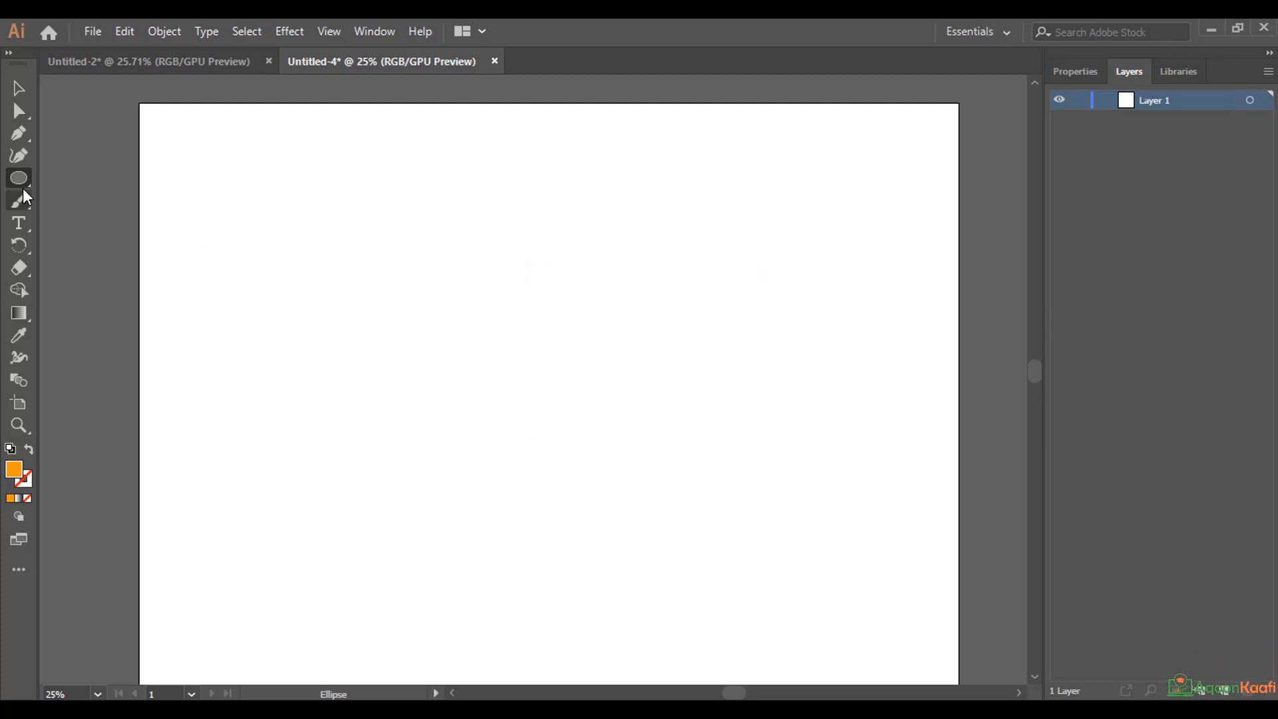
drag(23, 183, 182, 212)
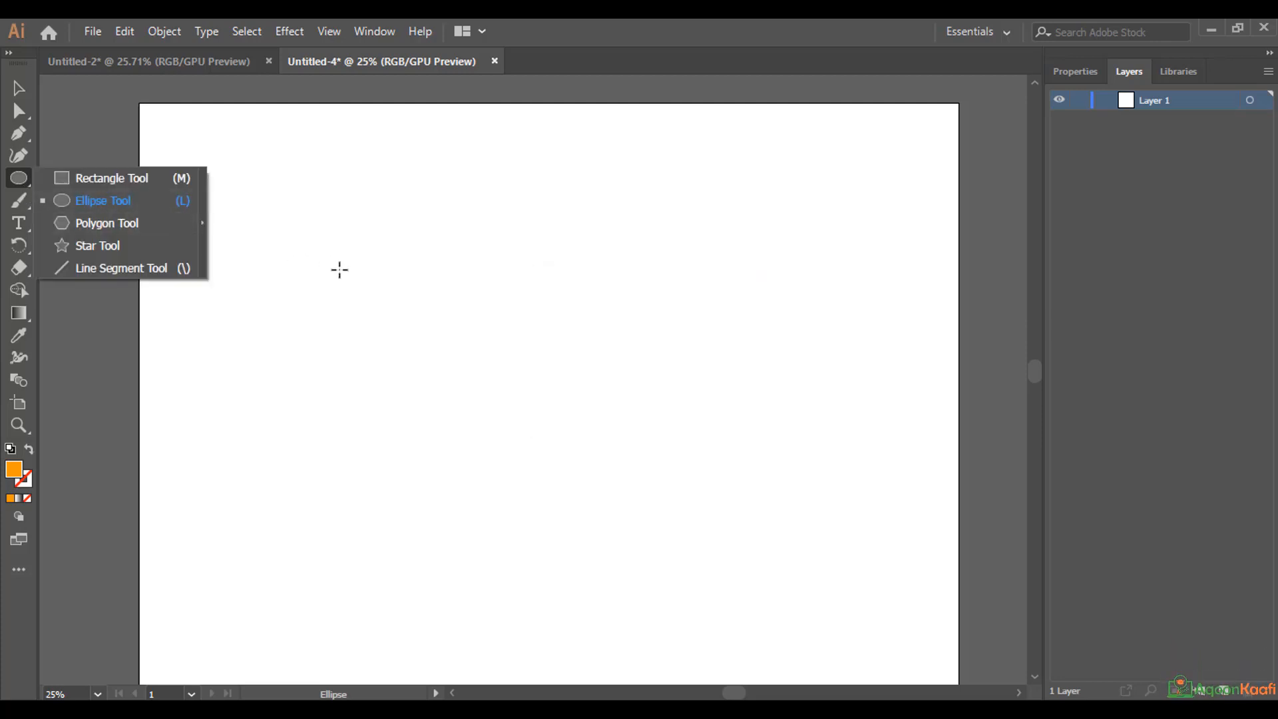
drag(364, 227, 662, 506)
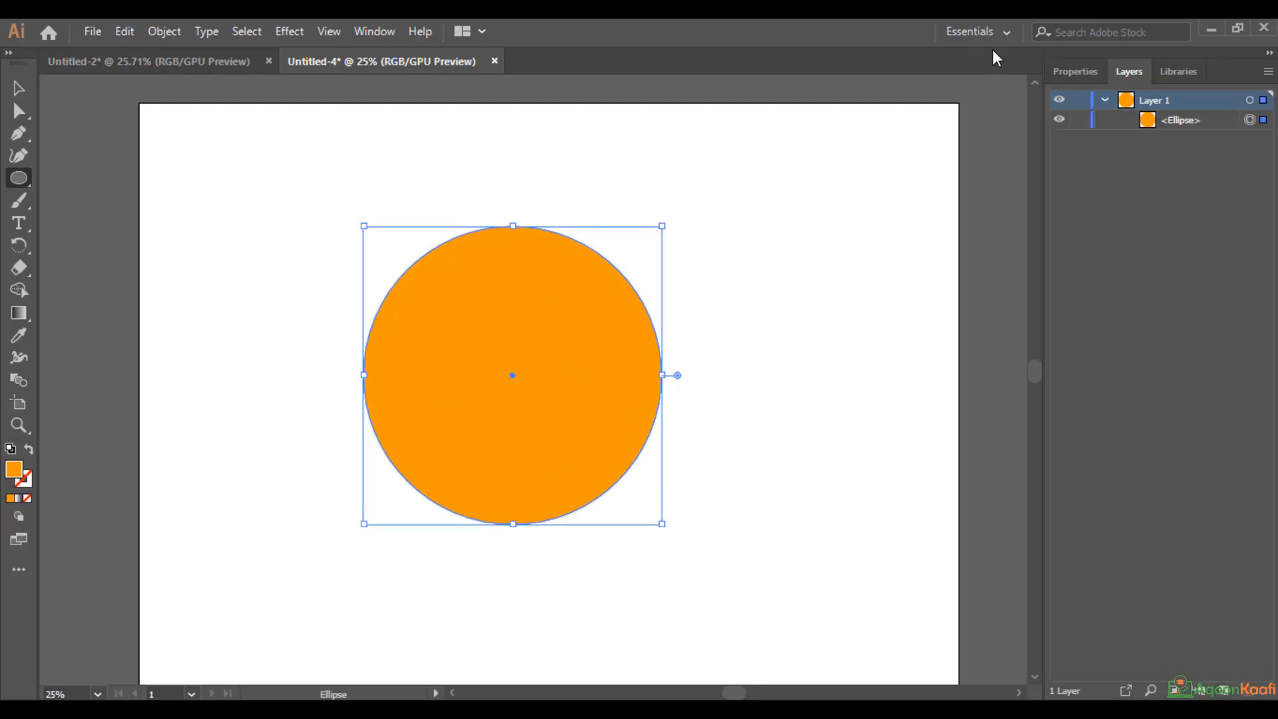
Fill the large circle with the blue swatch R=63 G=169 B=245.
click(1073, 71)
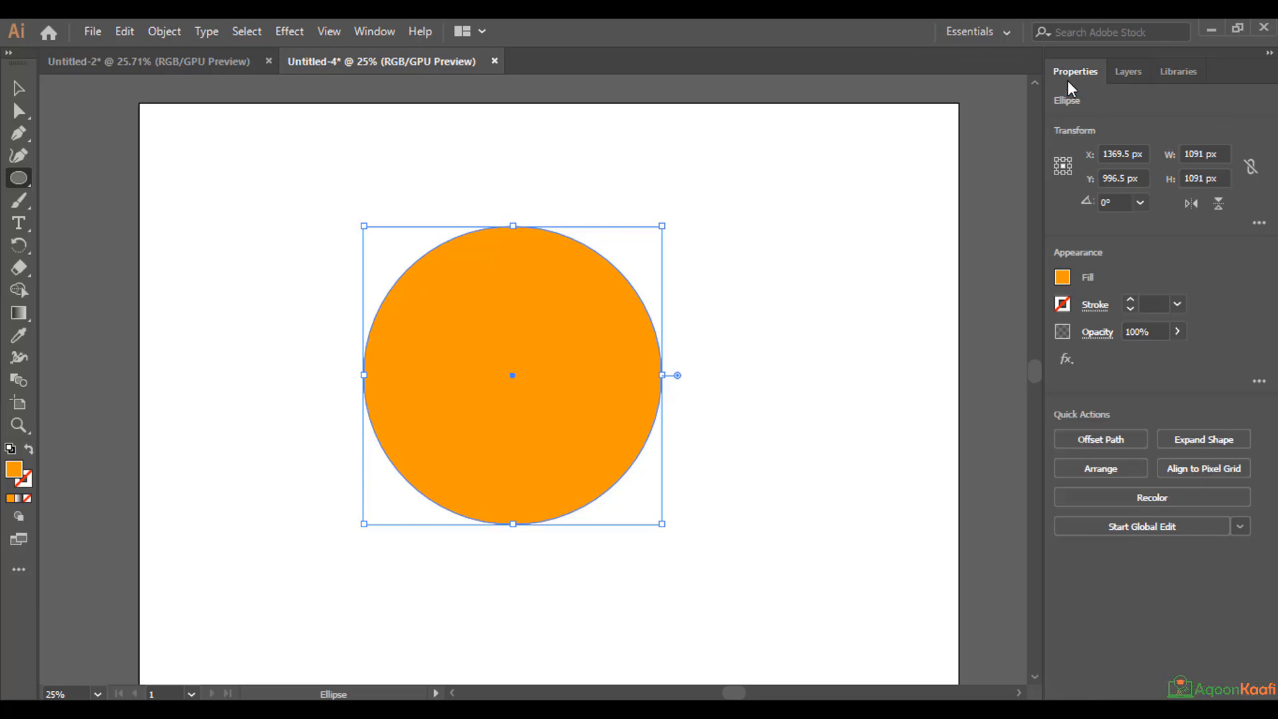
click(1062, 278)
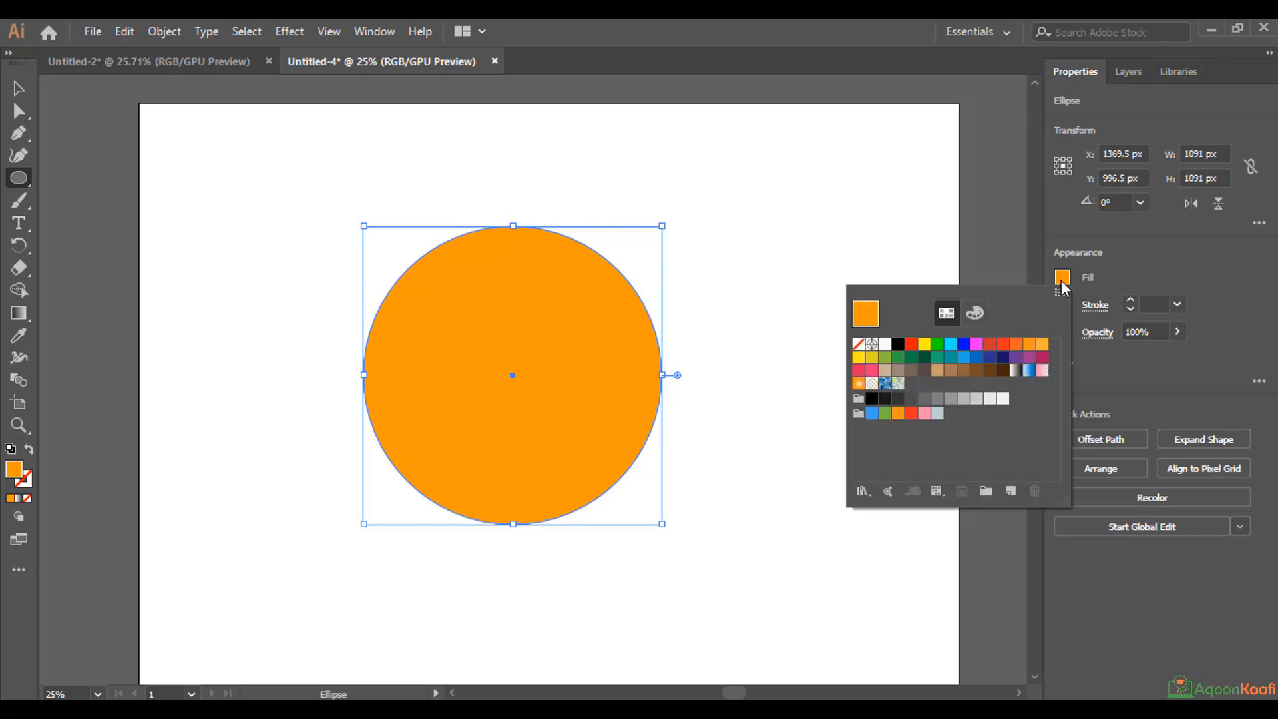
click(871, 414)
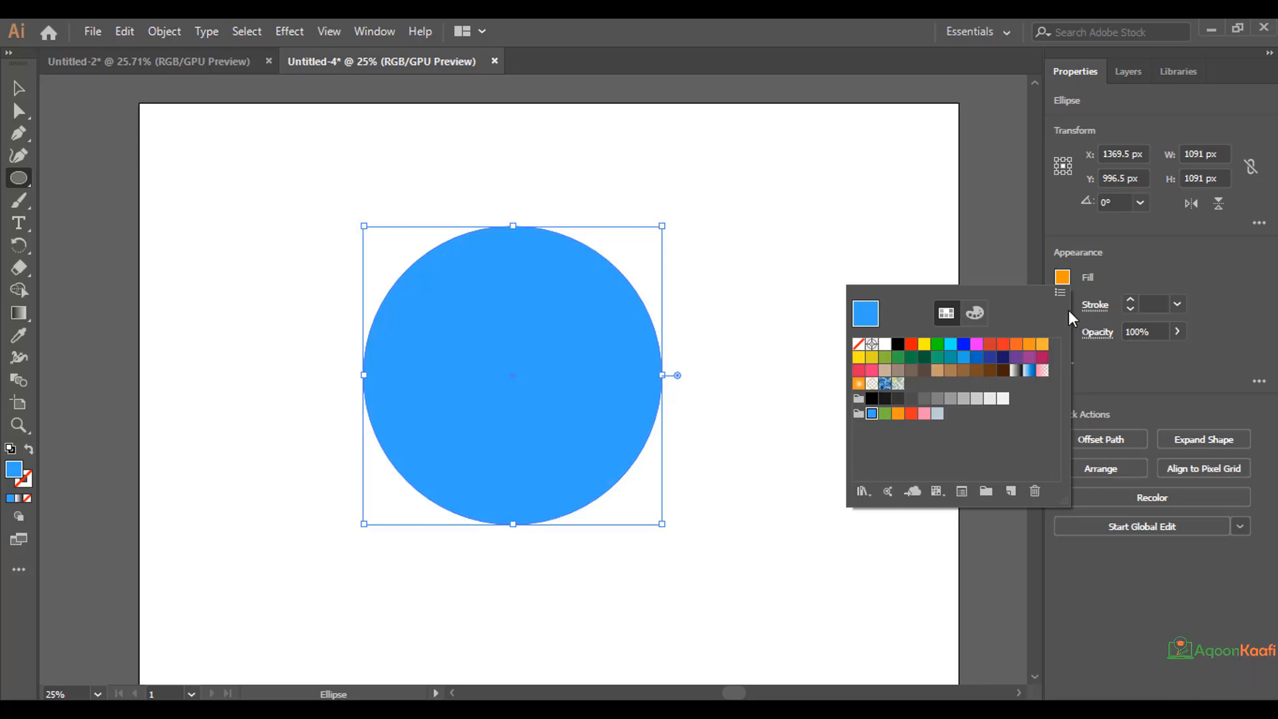
click(1020, 260)
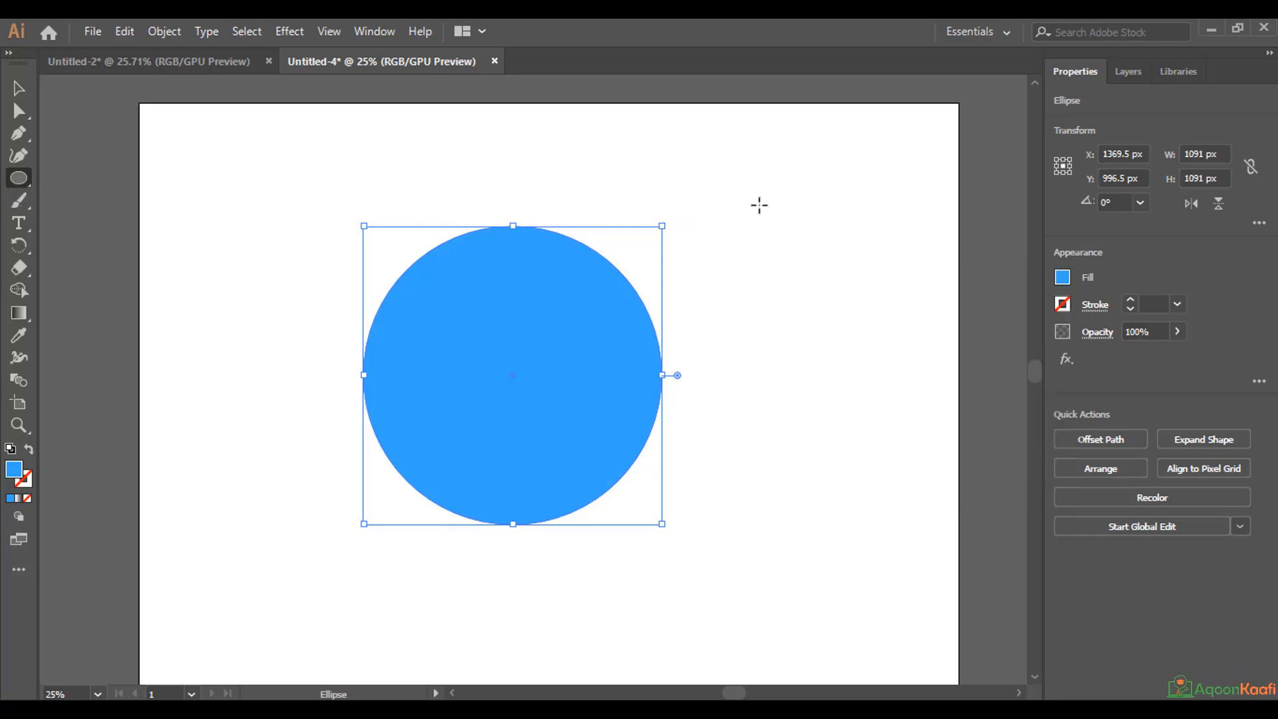
Draw a second circle about 710 px in diameter to the right of the blue one and fill it with orange.
drag(738, 204, 848, 400)
click(1061, 277)
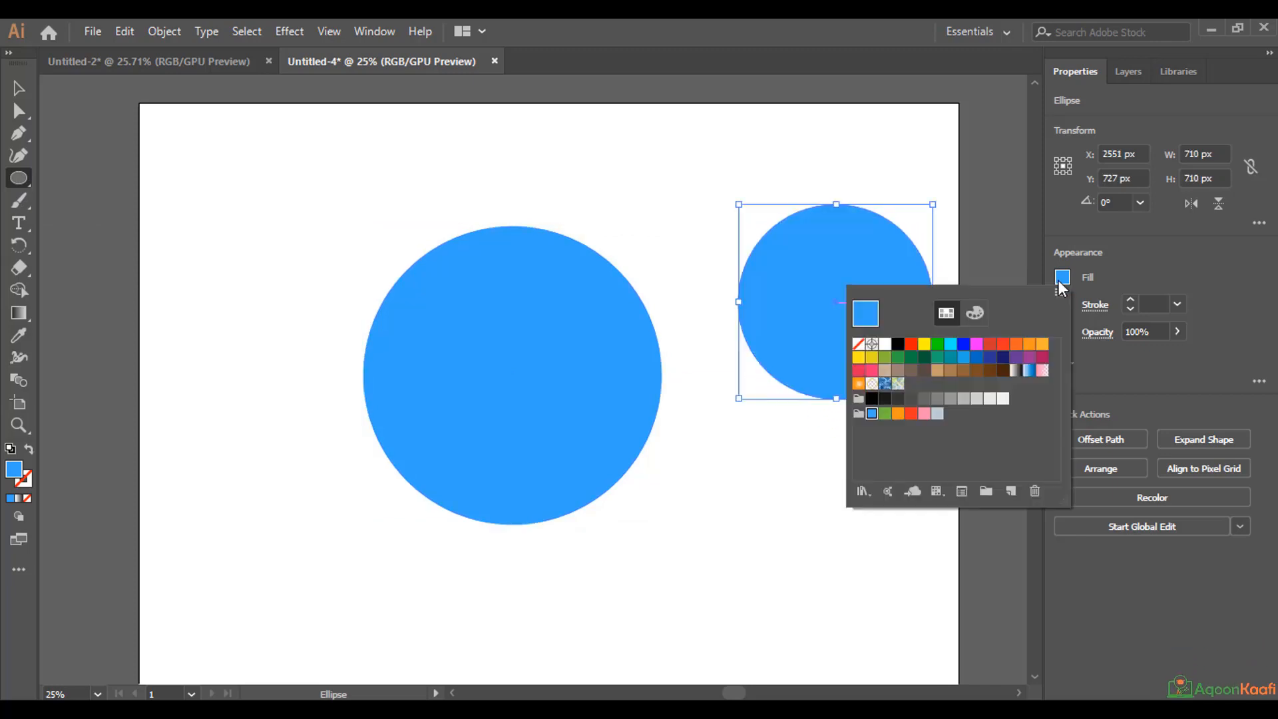
click(1016, 343)
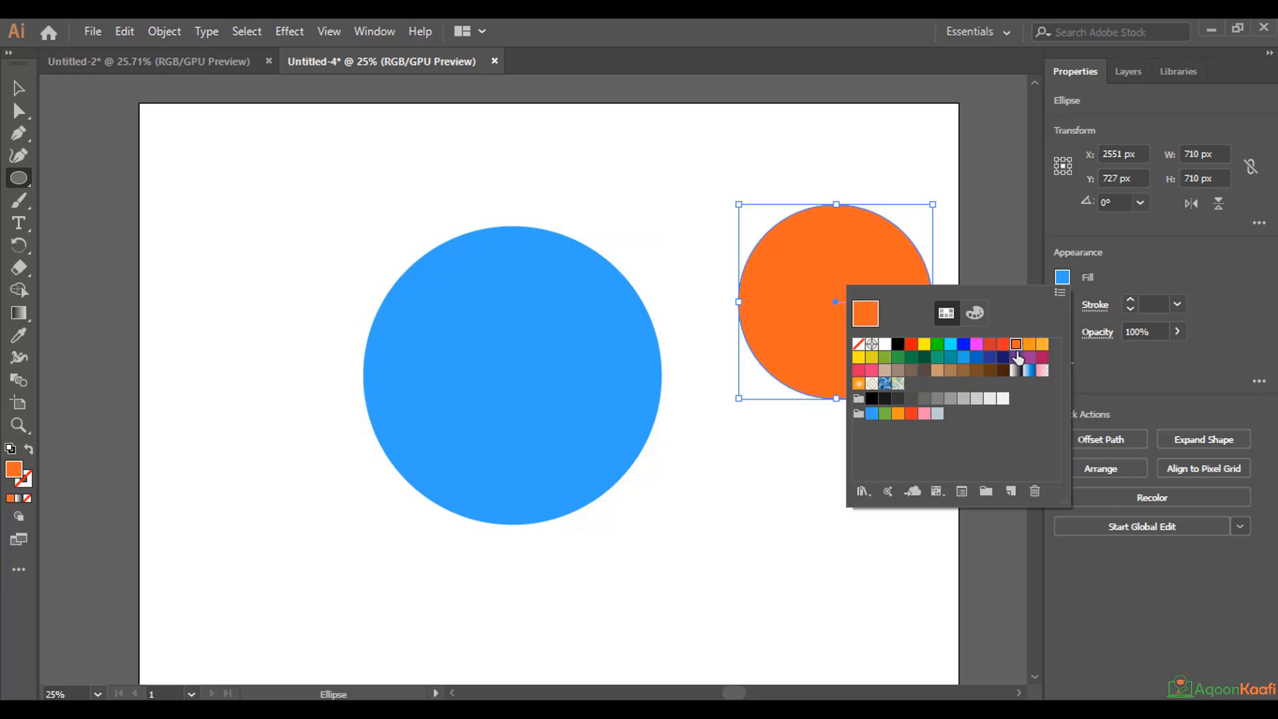
Move the orange circle onto the blue circle so that their centres align, and deselect it.
click(16, 92)
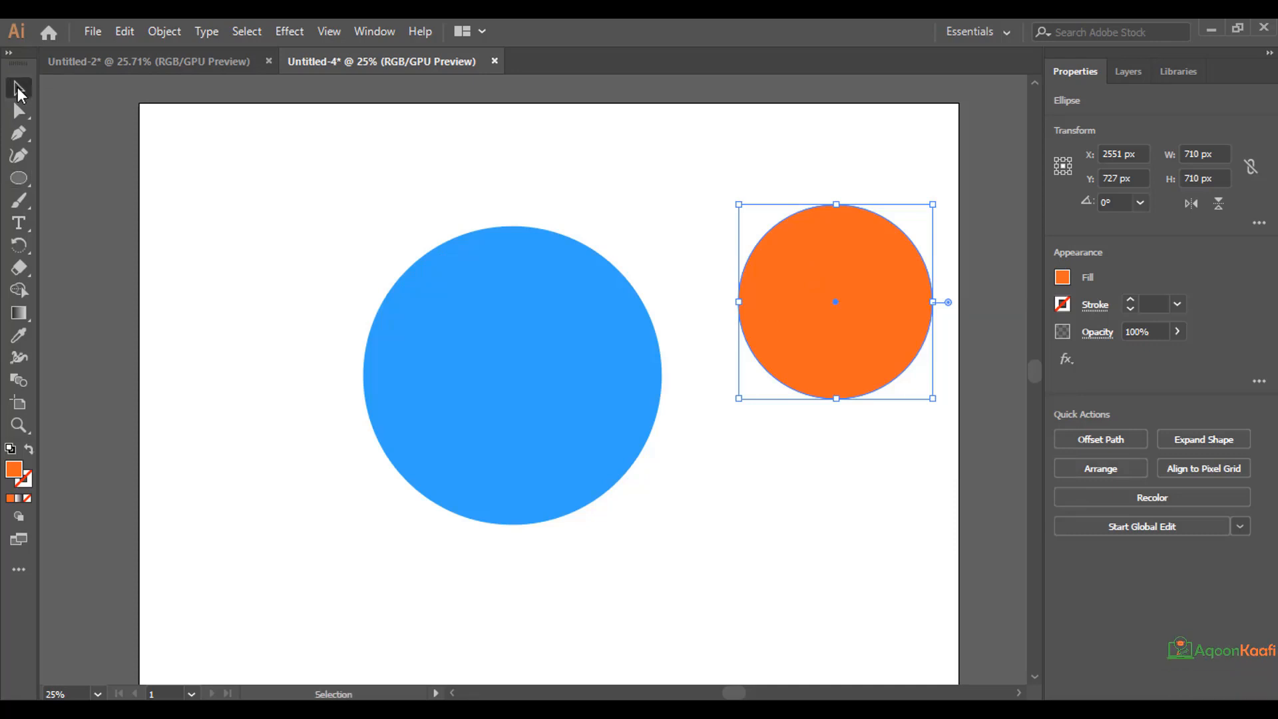
click(18, 88)
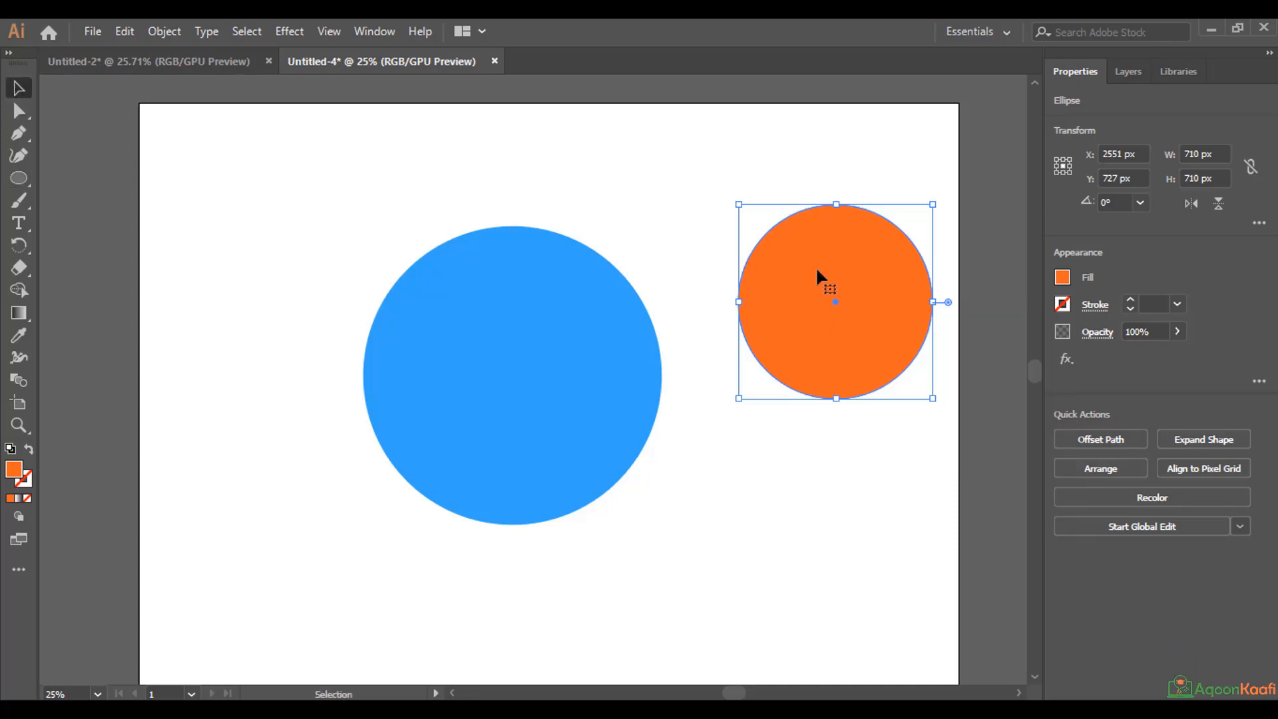
drag(824, 267, 503, 343)
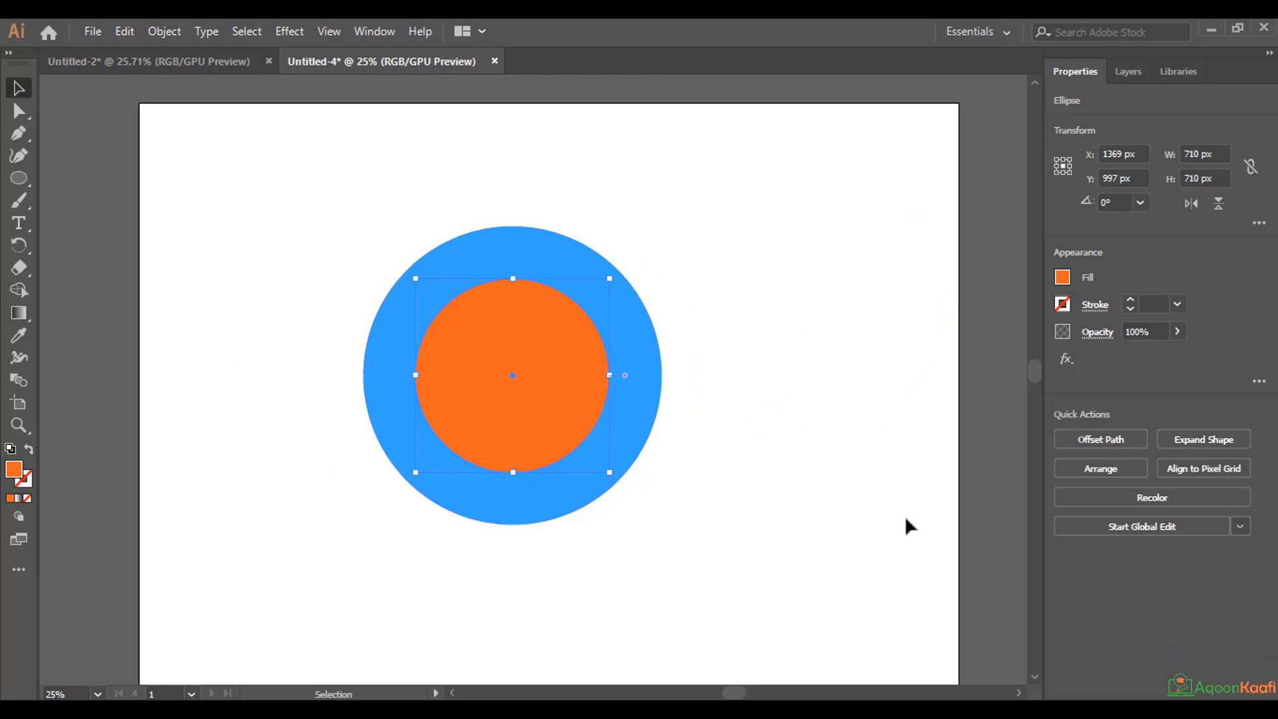
click(751, 587)
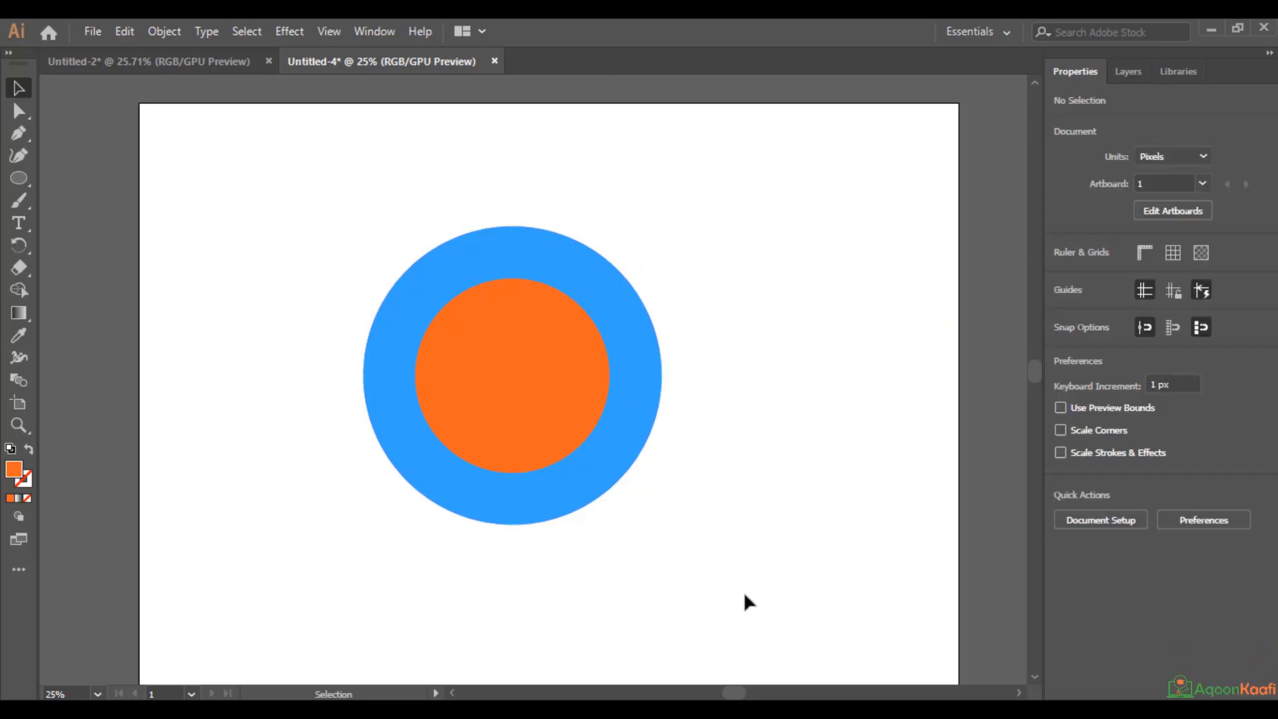
drag(785, 133, 673, 170)
mouse_move(777, 158)
mouse_down()
mouse_move(484, 295)
mouse_move(361, 399)
mouse_move(270, 501)
mouse_move(262, 529)
mouse_move(735, 410)
mouse_move(776, 244)
mouse_move(769, 168)
mouse_up()
drag(773, 172, 51, 548)
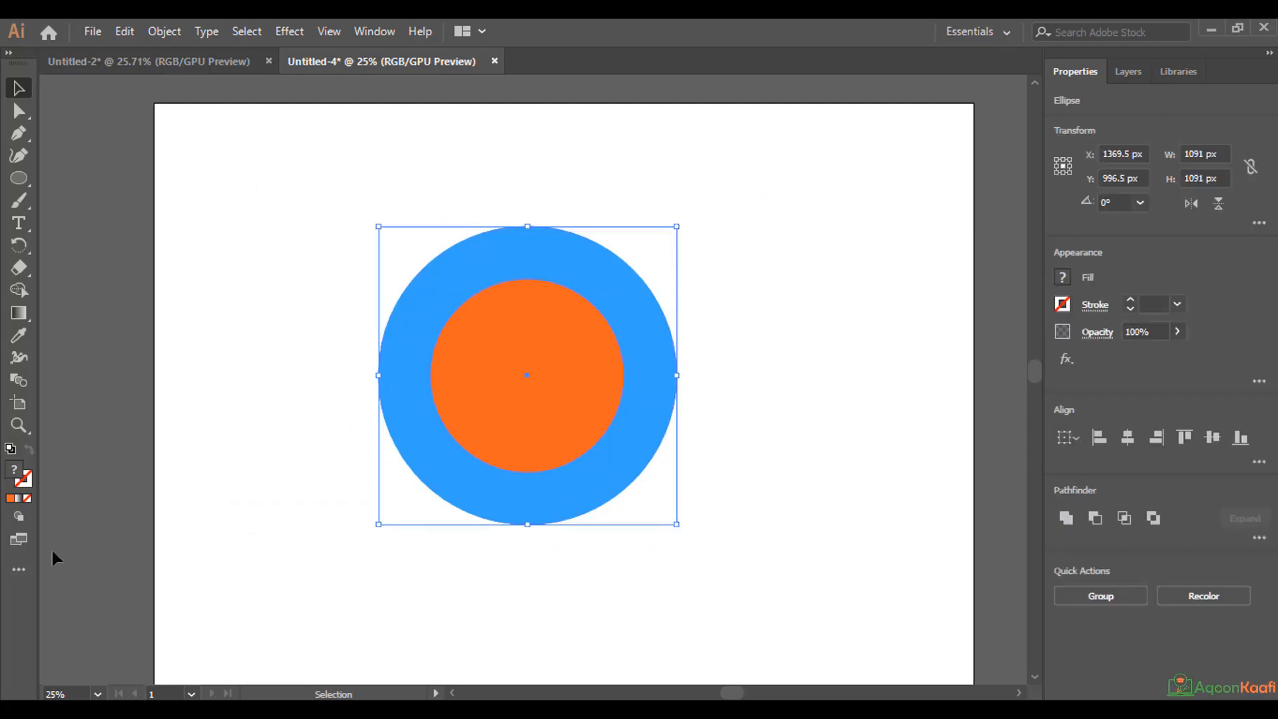
click(257, 152)
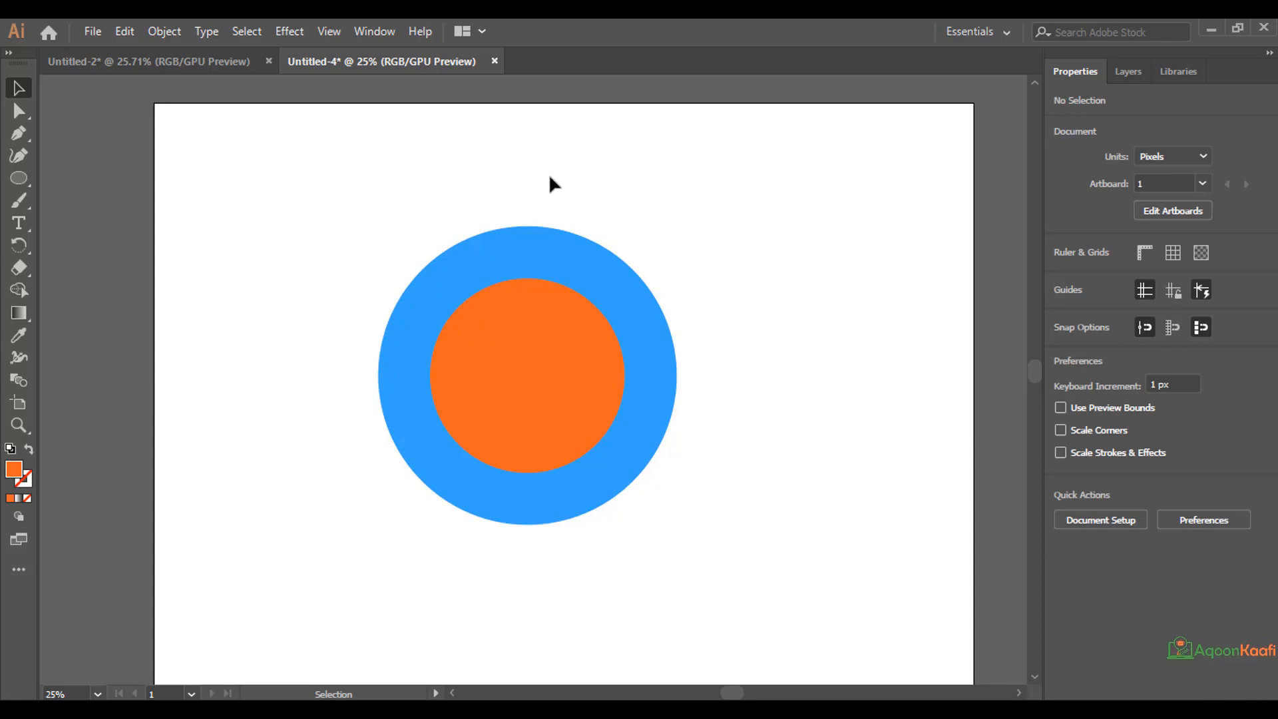
Select both circles and subtract the orange one from the blue one with the Pathfinder Minus Front operation.
click(1129, 72)
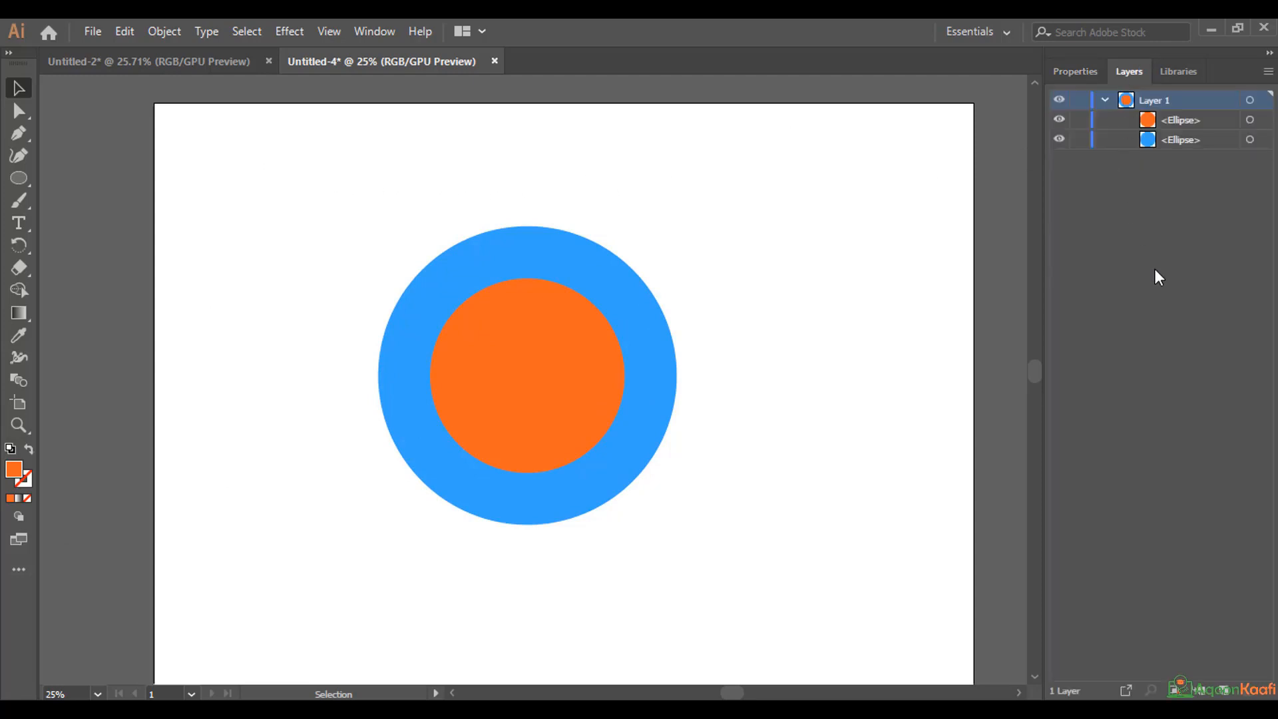
click(1250, 120)
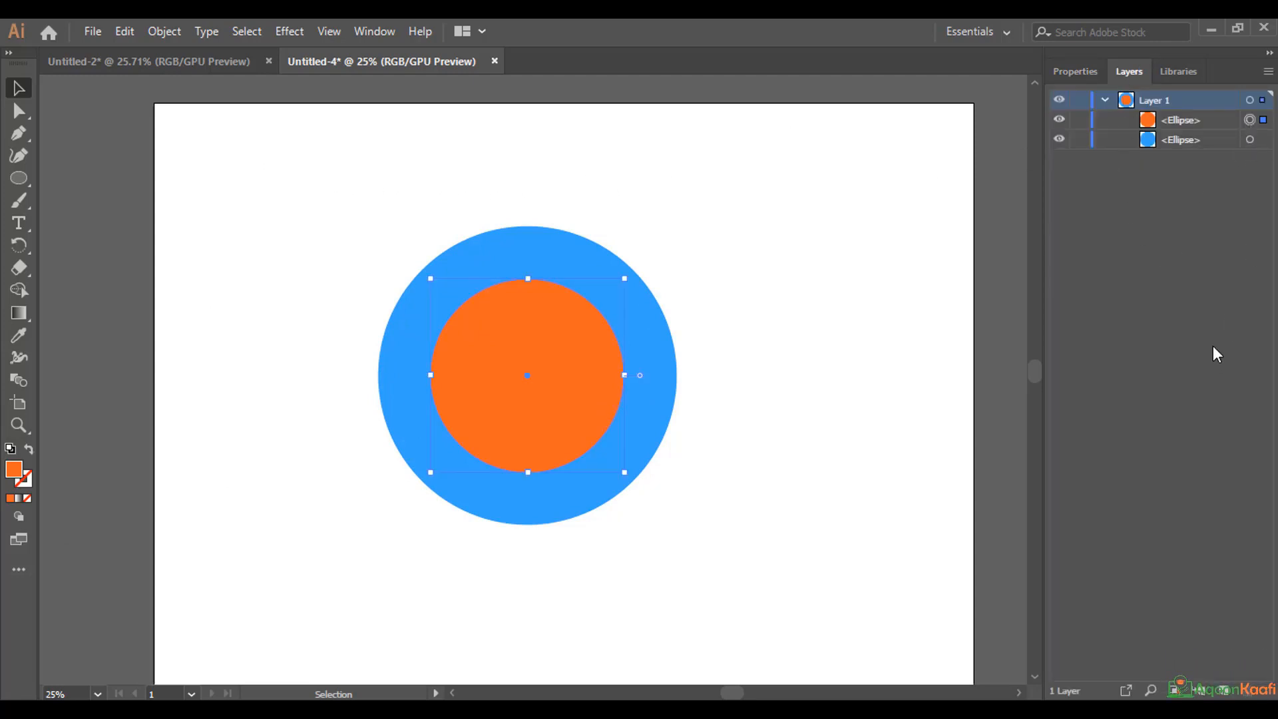
key(ctrl)
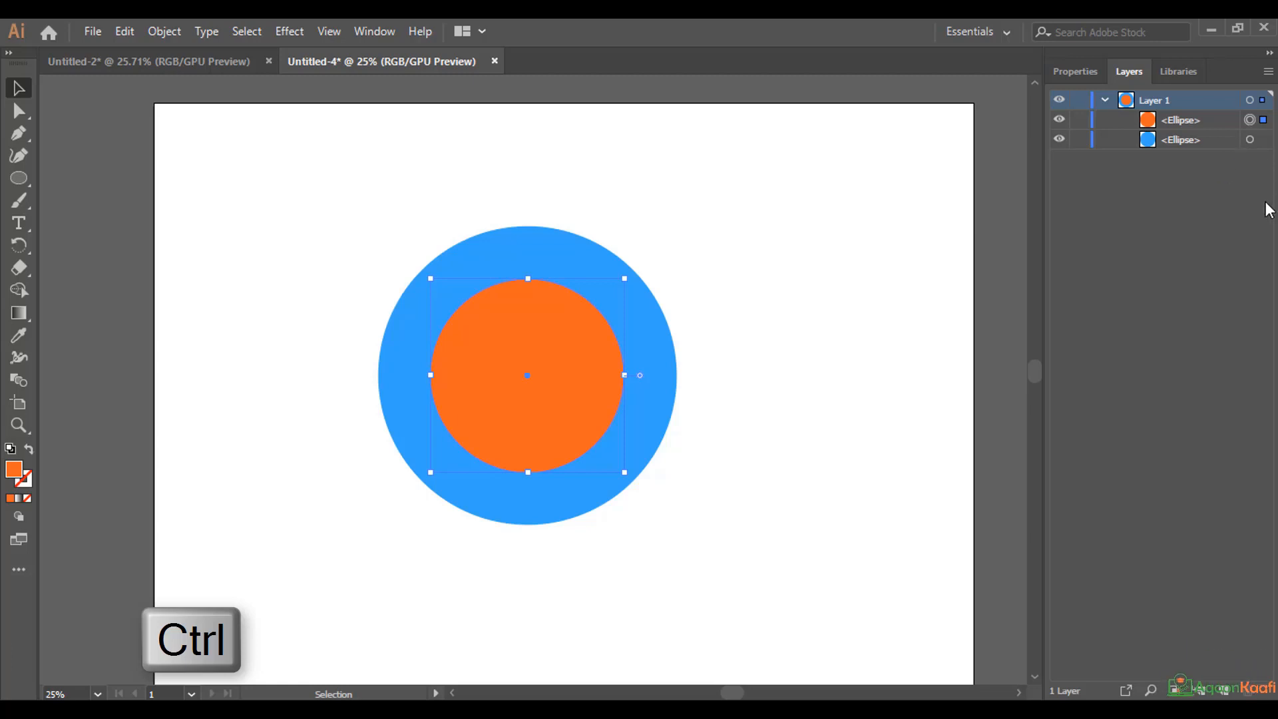
ctrl+click(1251, 141)
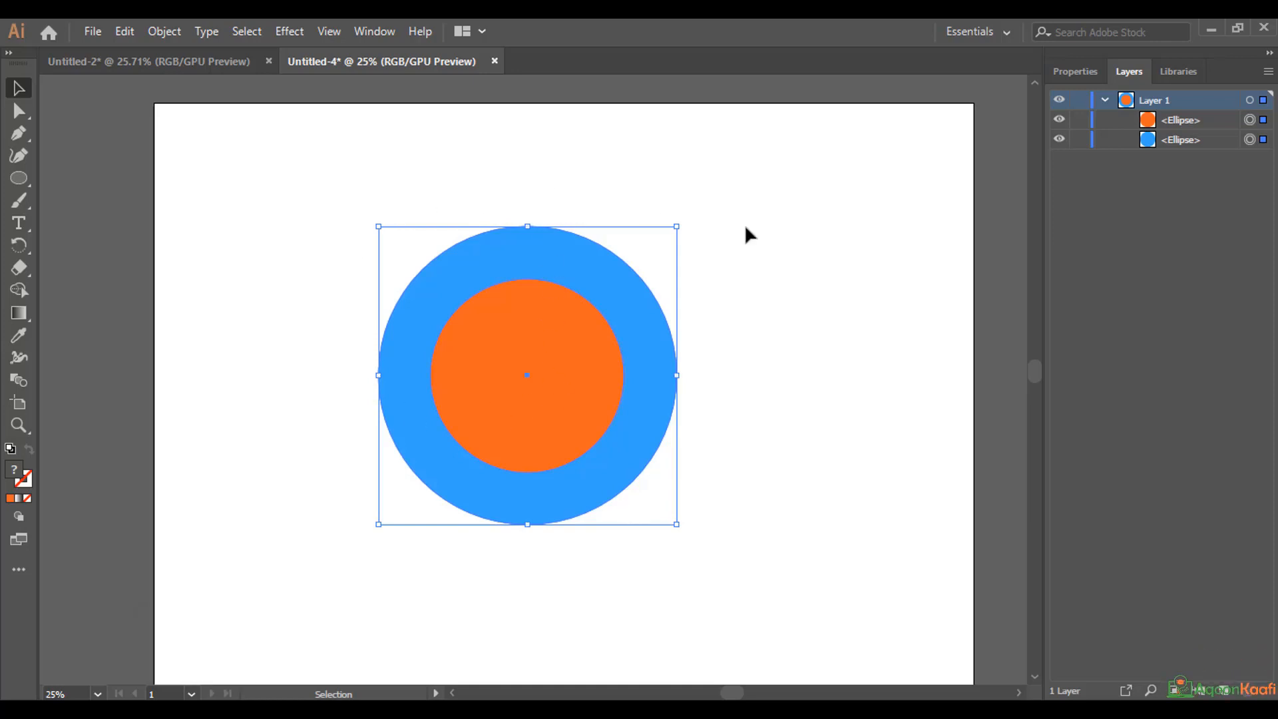
click(1076, 71)
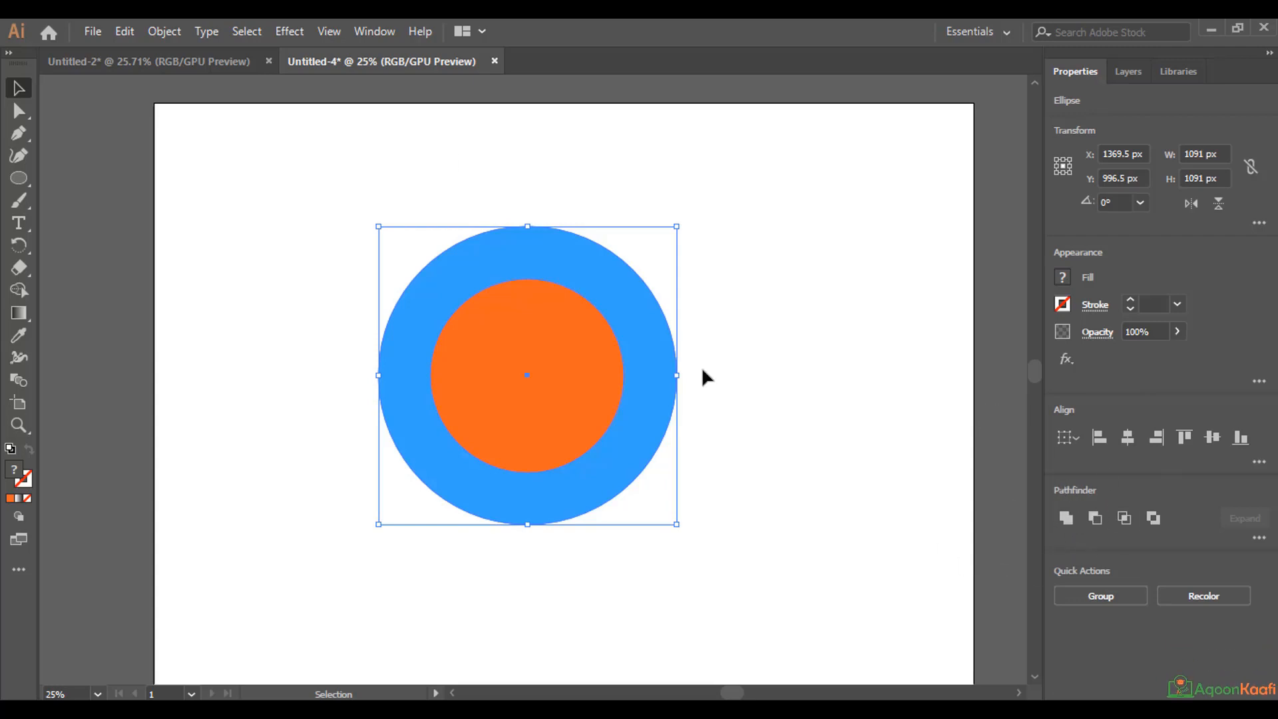
click(370, 33)
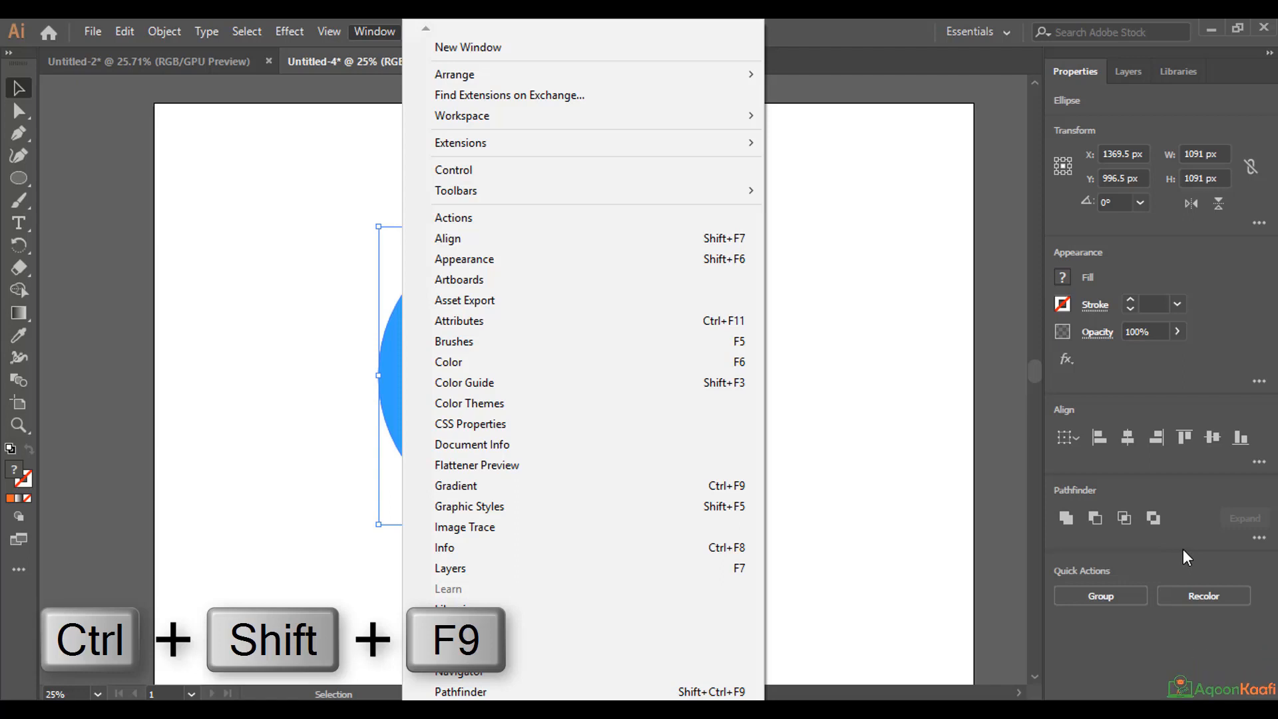
click(1120, 558)
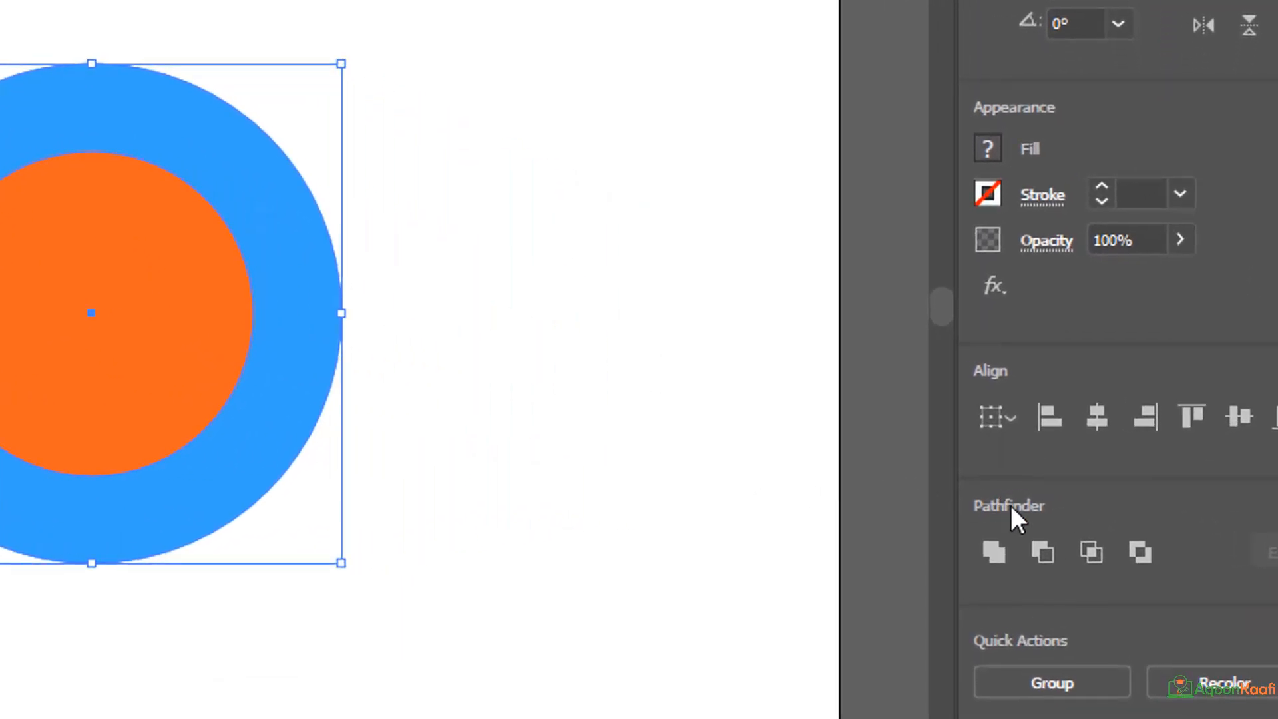
click(1035, 565)
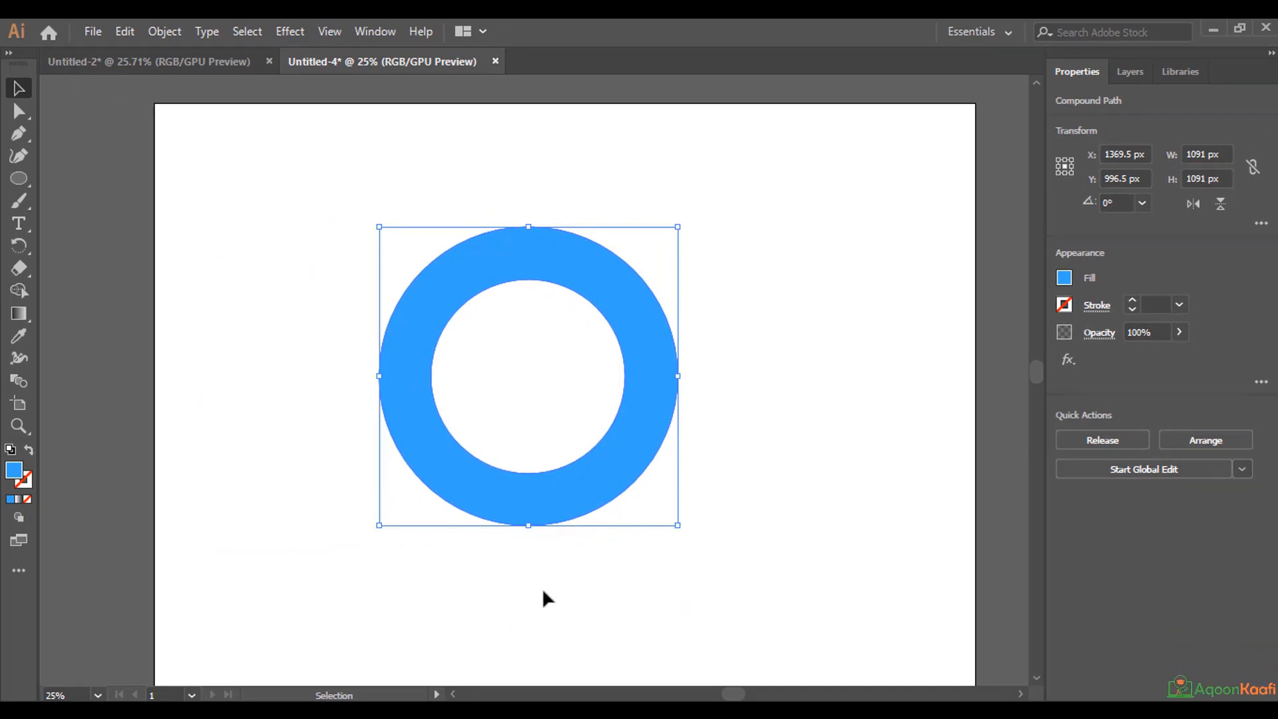
Draw a closed curved shape with the Pen tool over the ring's right side, extending beyond its outer edge and into its hole.
click(18, 133)
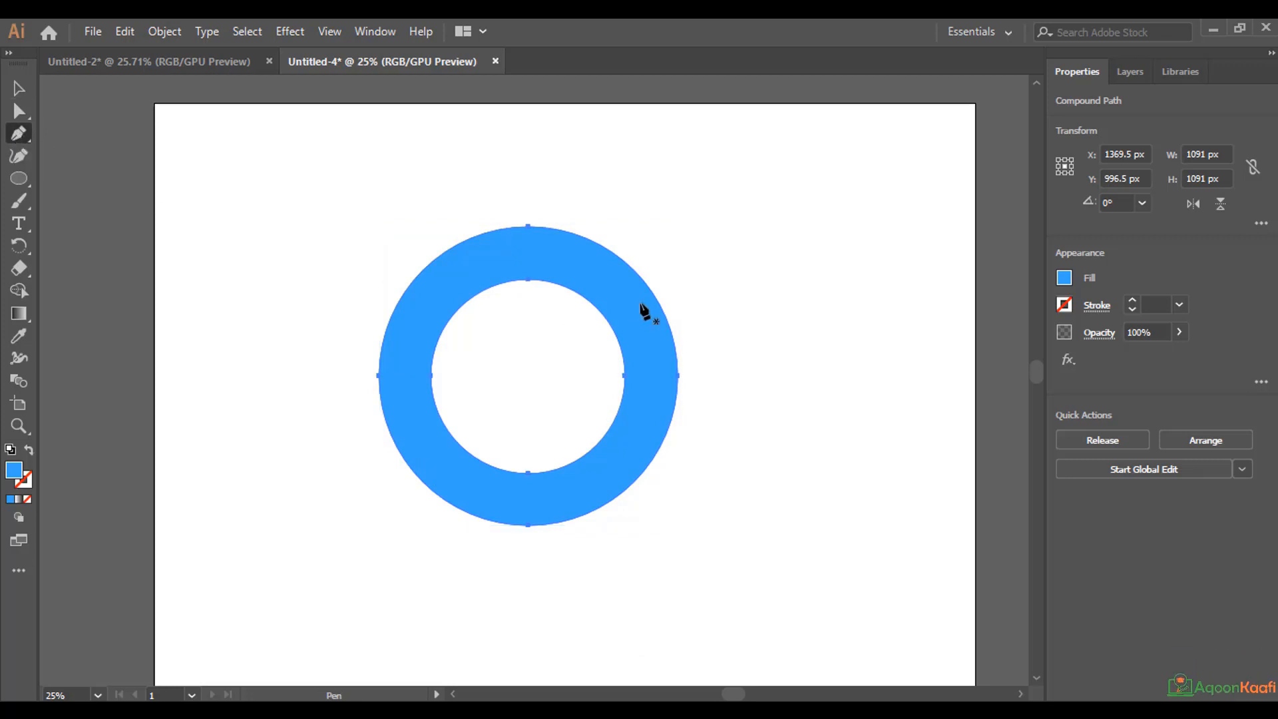
click(677, 287)
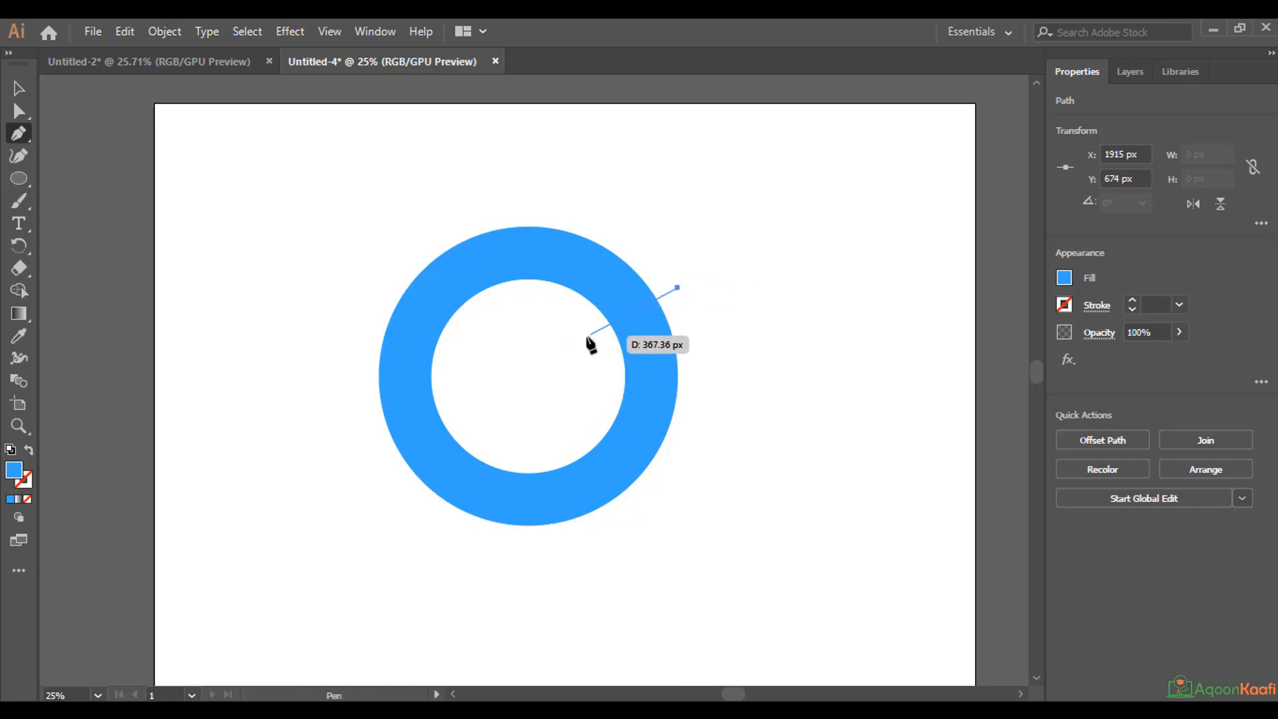
drag(584, 337, 541, 307)
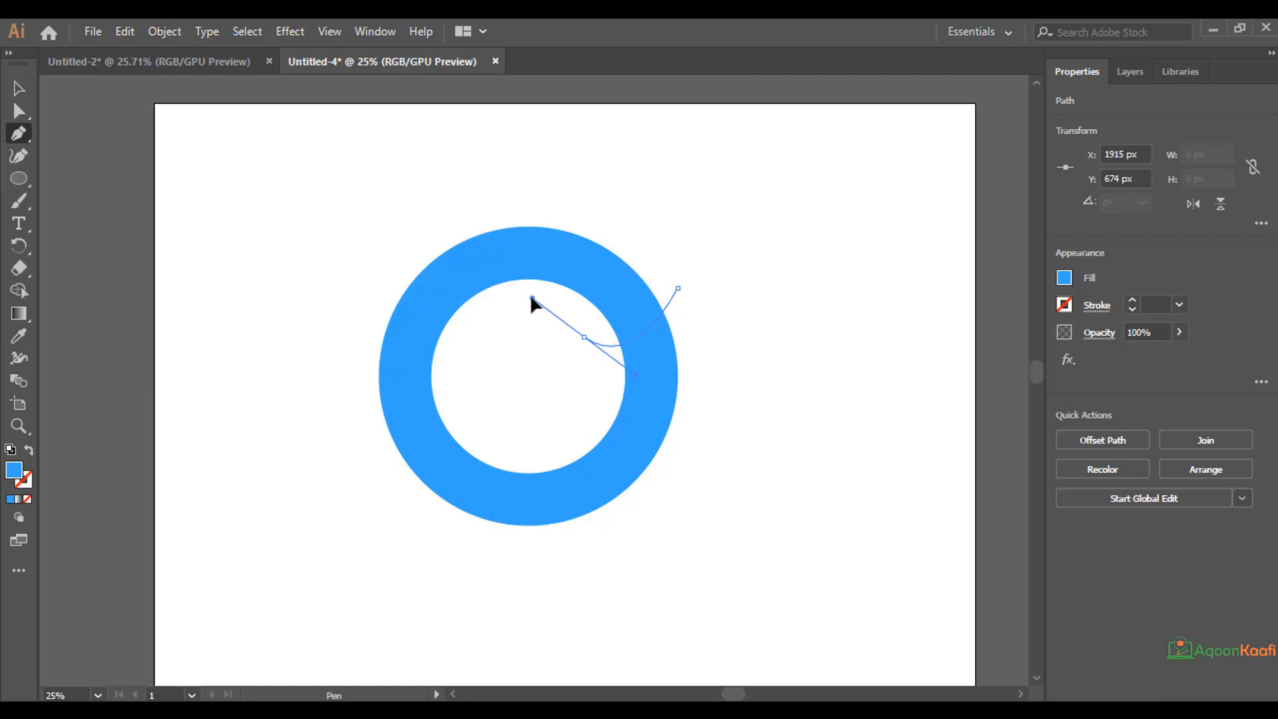
click(530, 299)
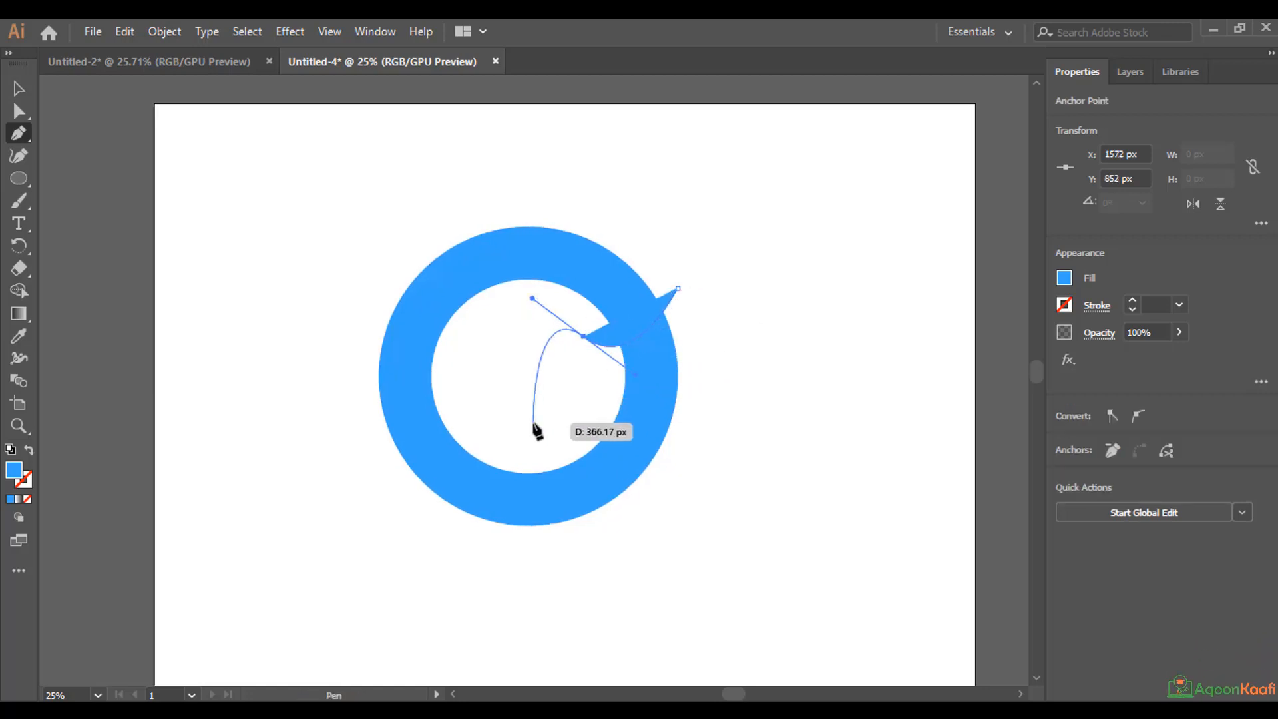
click(540, 439)
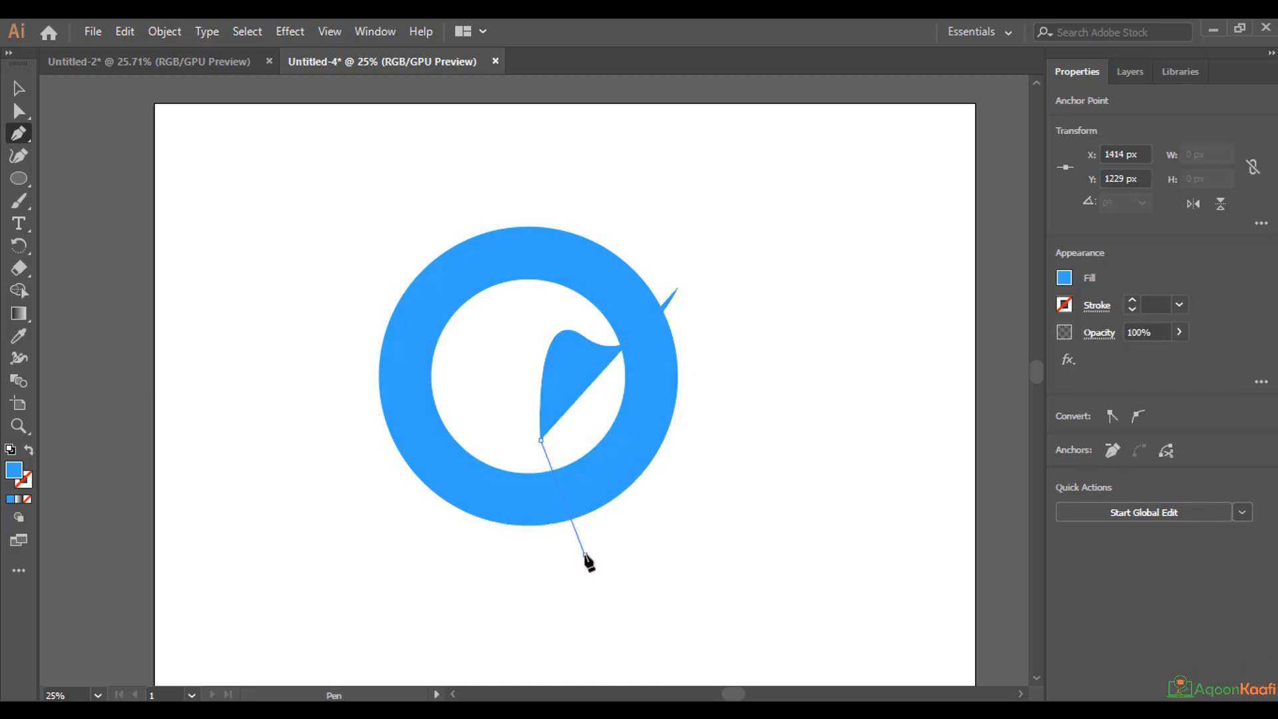
drag(585, 554, 663, 577)
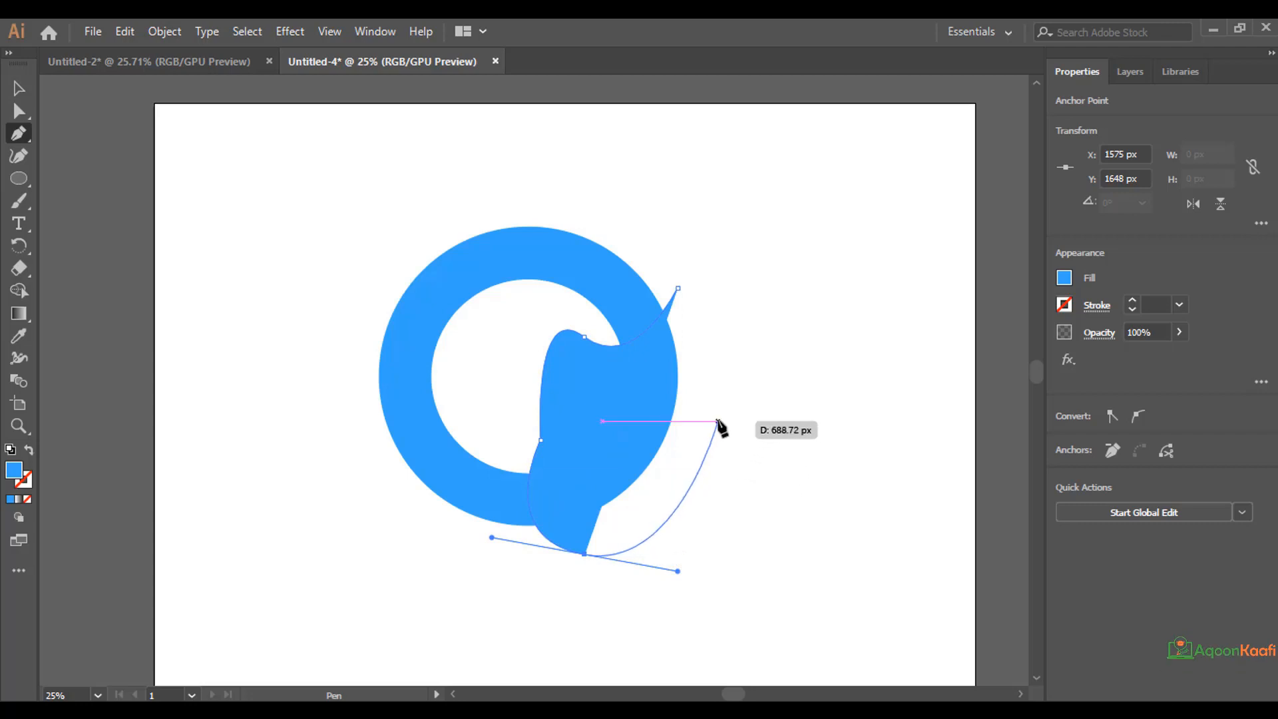
click(718, 421)
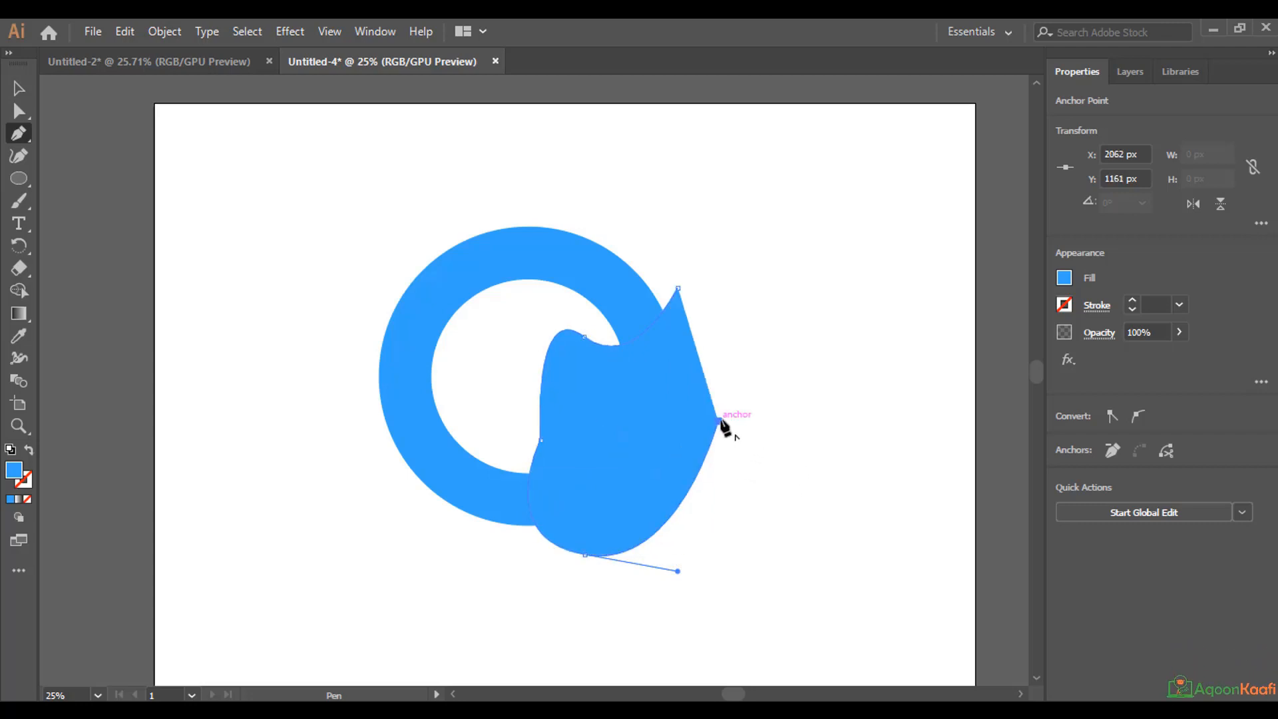
click(674, 284)
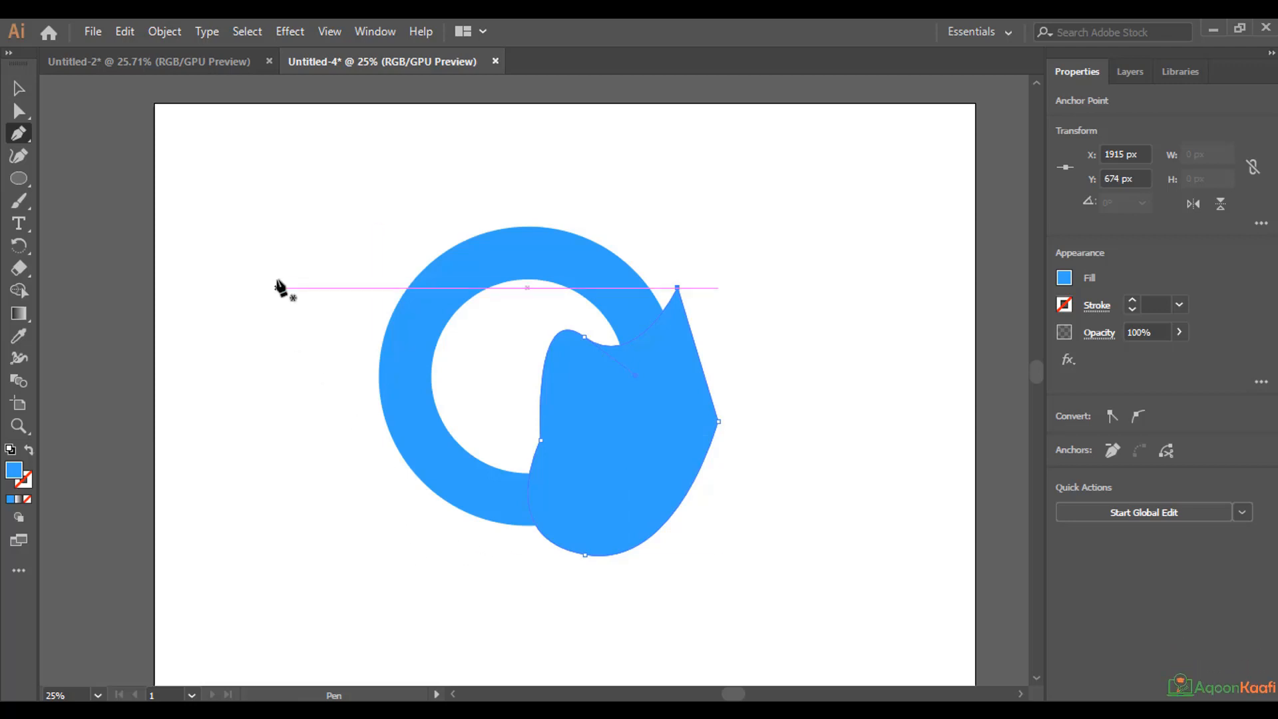
Select the ring and the pen-drawn shape, and subtract the shape from the ring with Pathfinder Minus Front.
click(18, 85)
drag(295, 175, 875, 642)
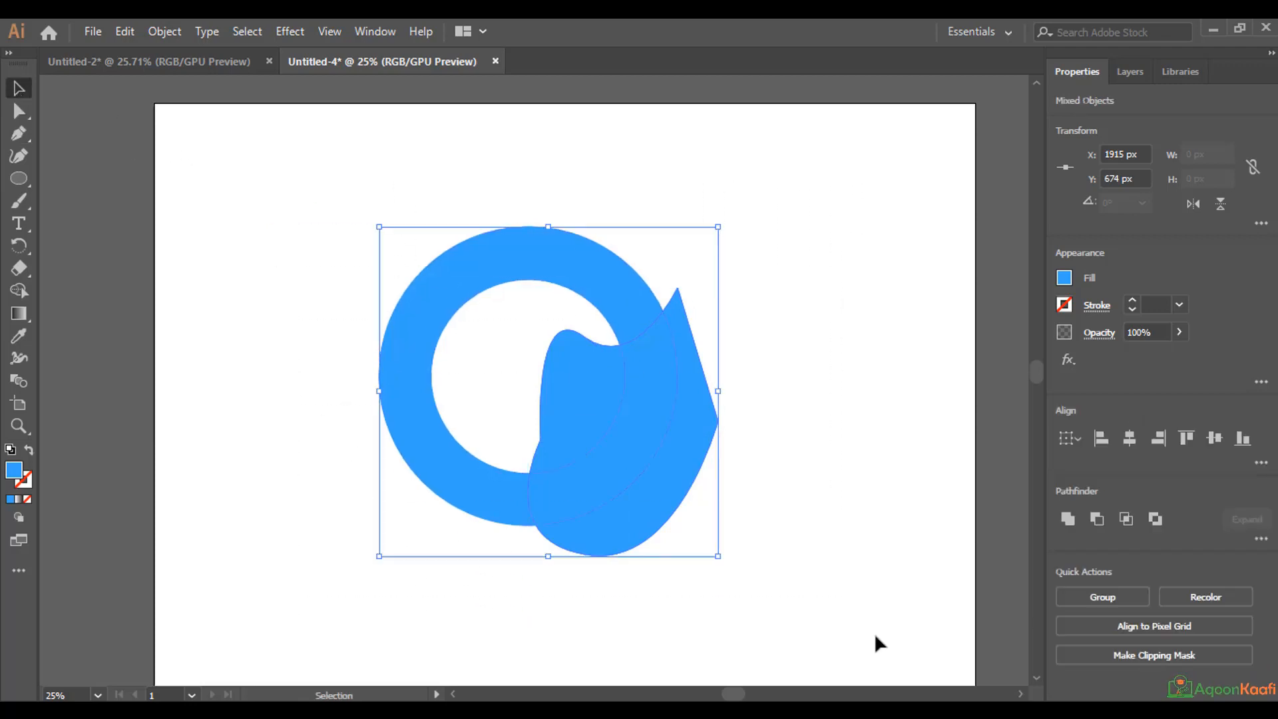
click(1129, 72)
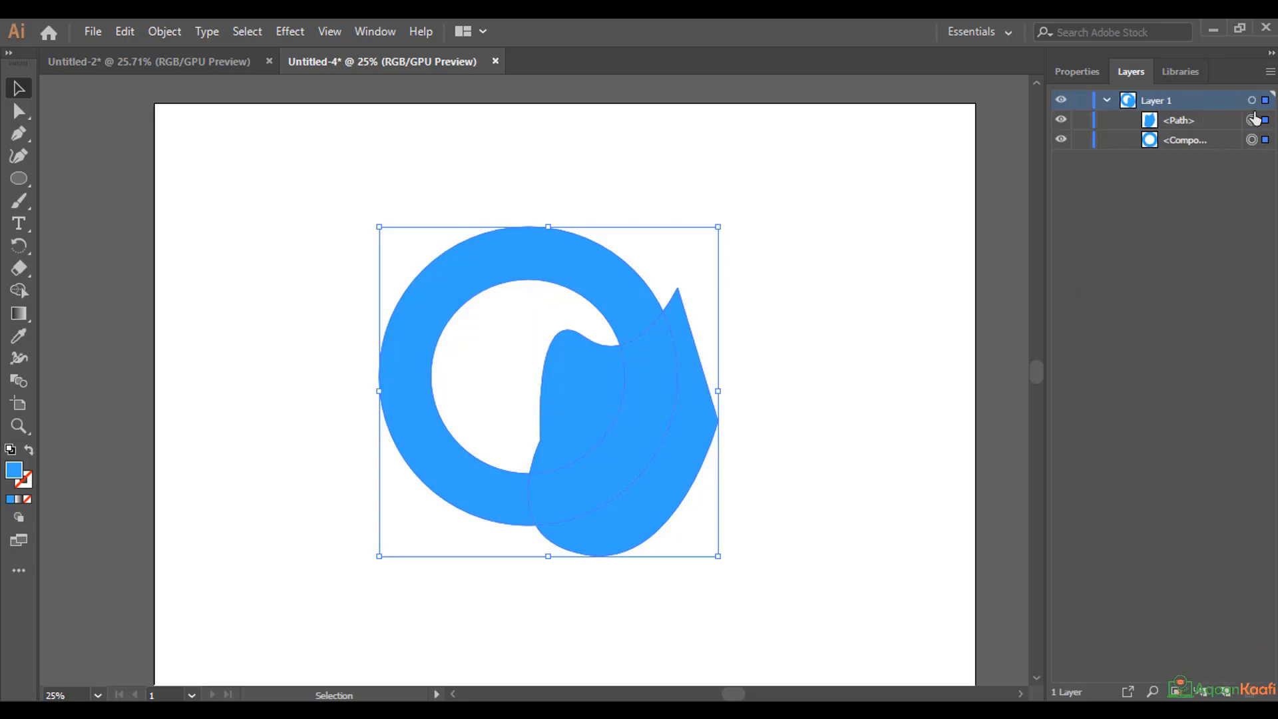
click(1079, 71)
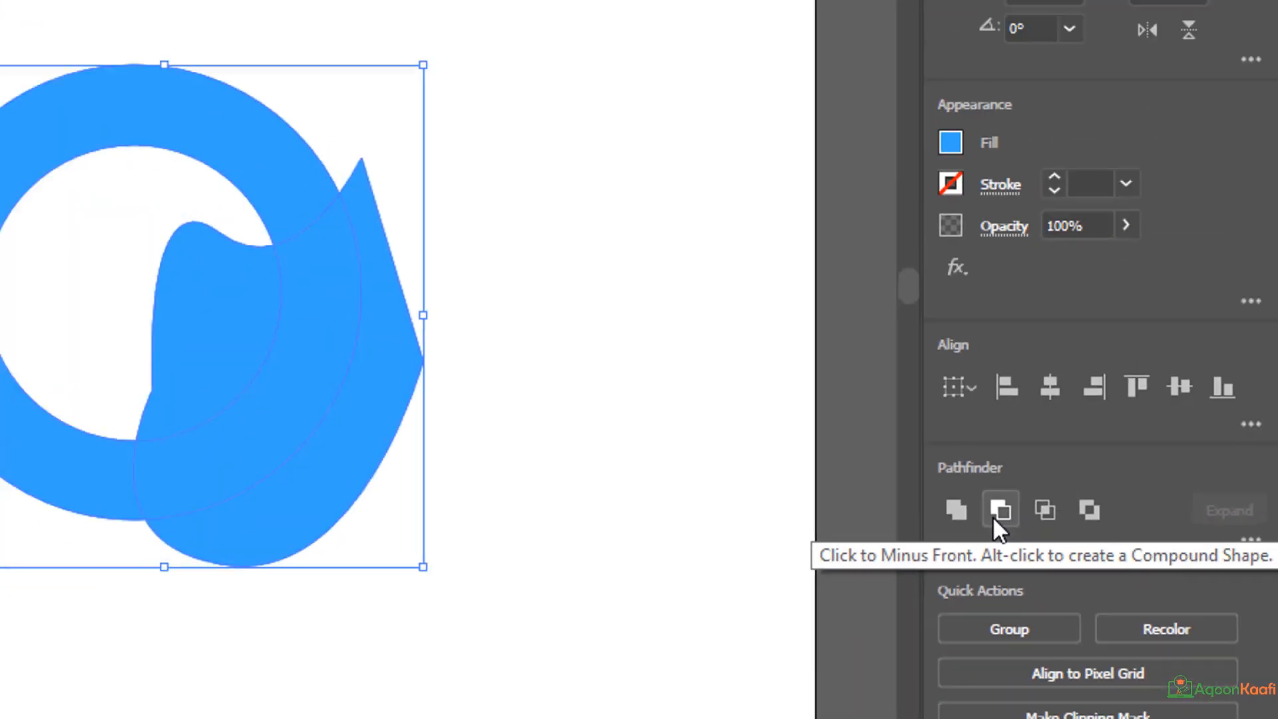
click(994, 518)
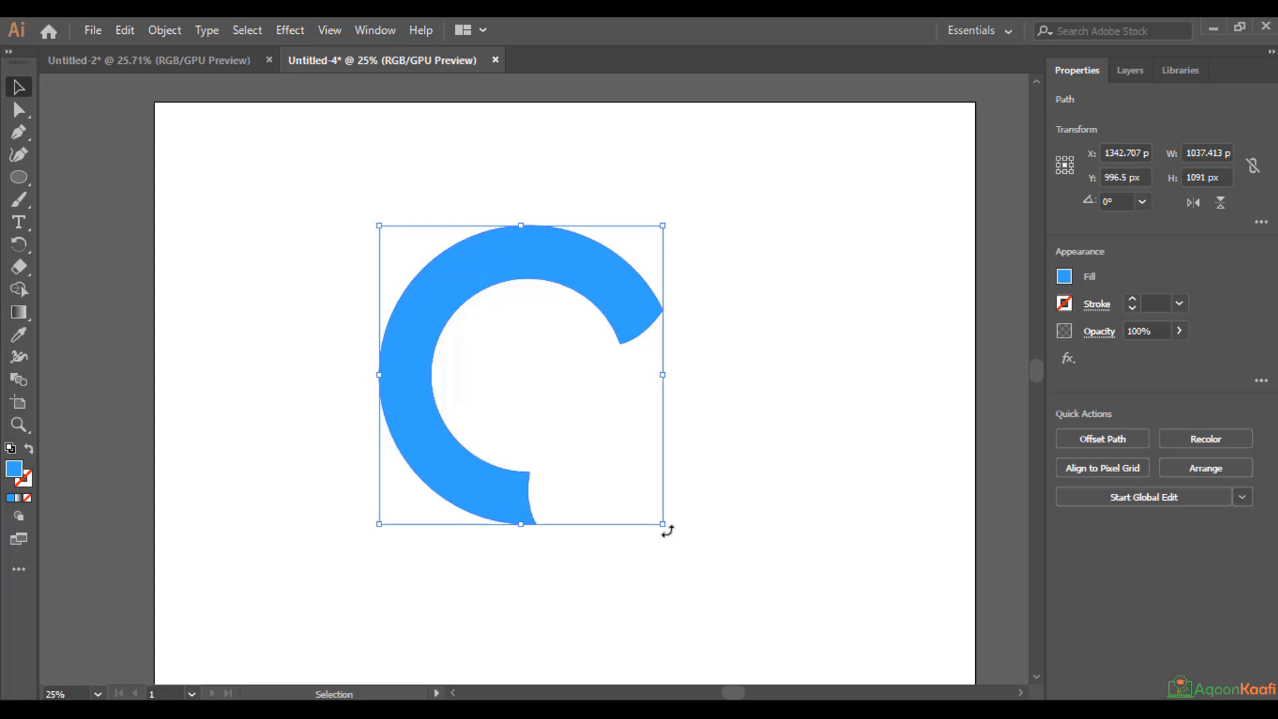
Rotate the open ring counter-clockwise to about 29° so that its gap faces right like a letter C.
drag(666, 529, 702, 441)
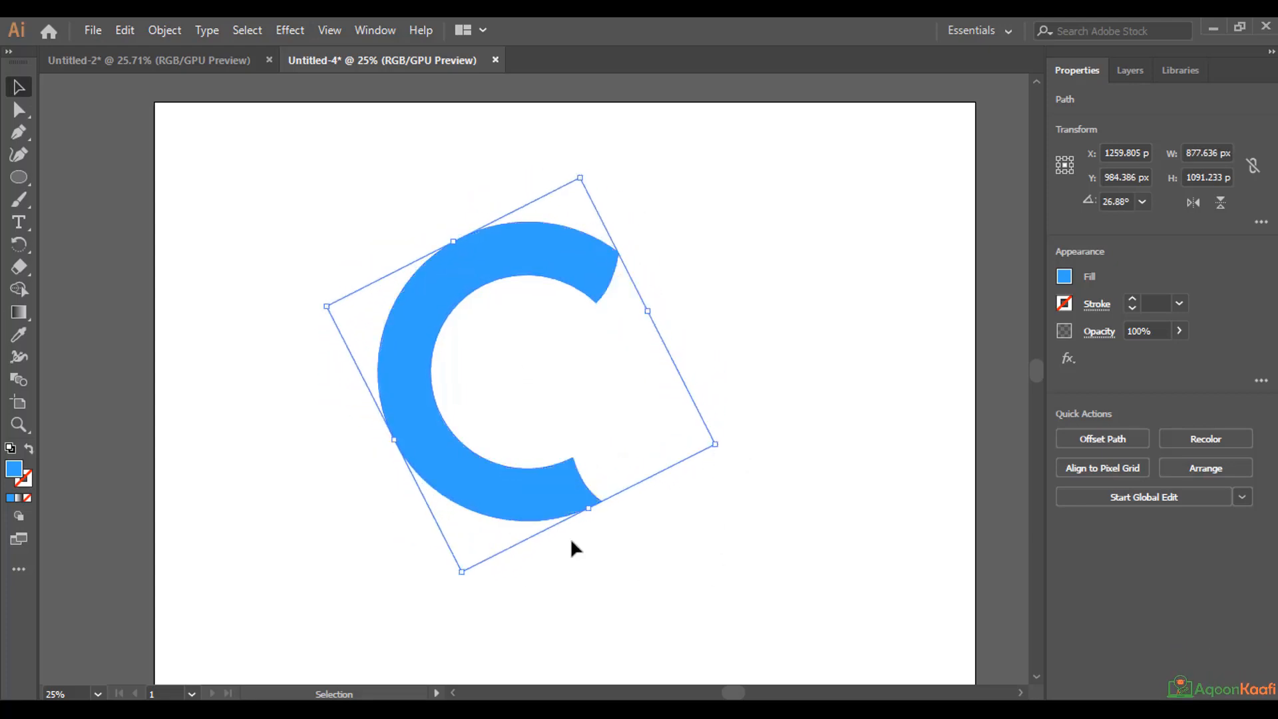
click(376, 579)
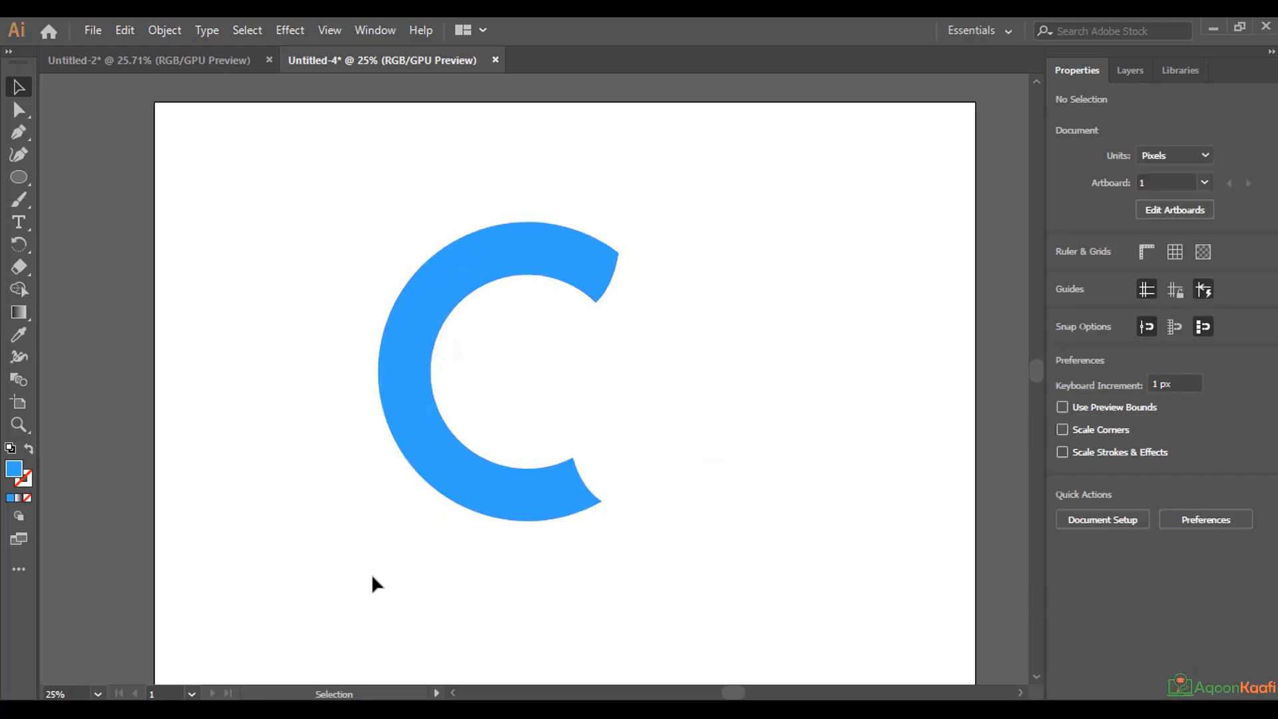
click(556, 514)
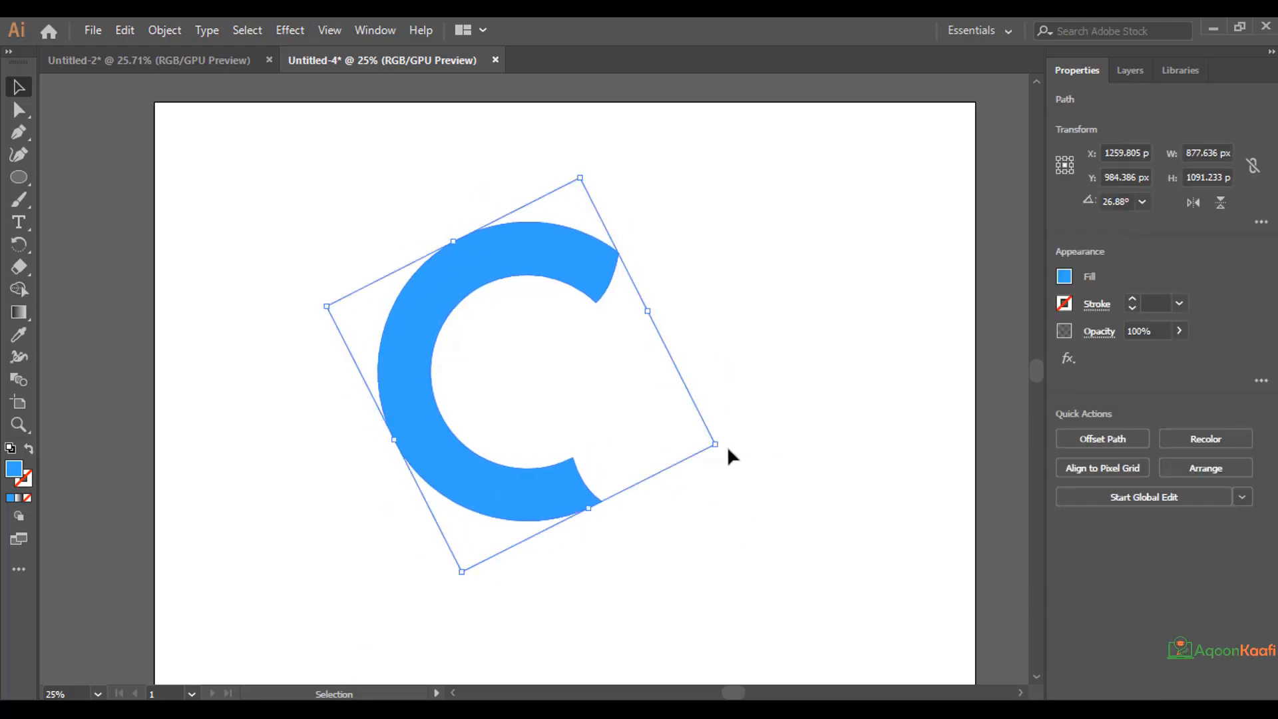
drag(726, 445, 725, 433)
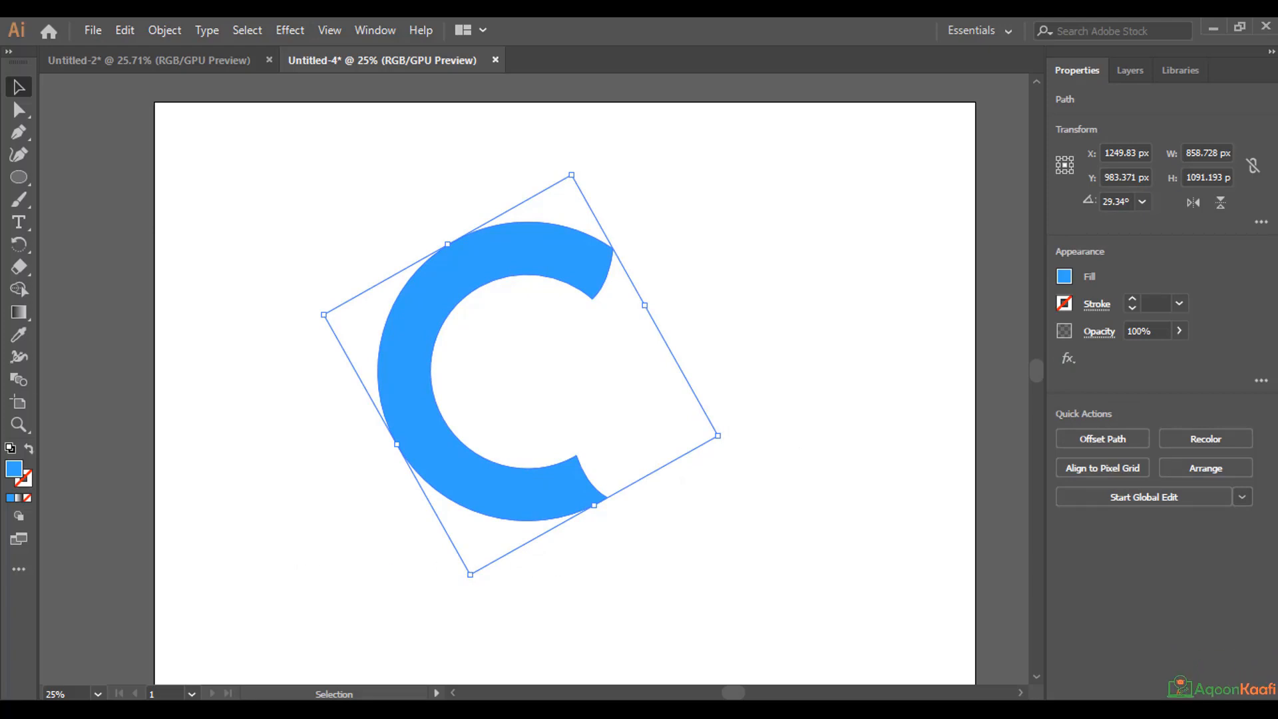
Add an anchor point to the left part of the C's inner edge with the Pen tool, and deselect the C.
click(18, 136)
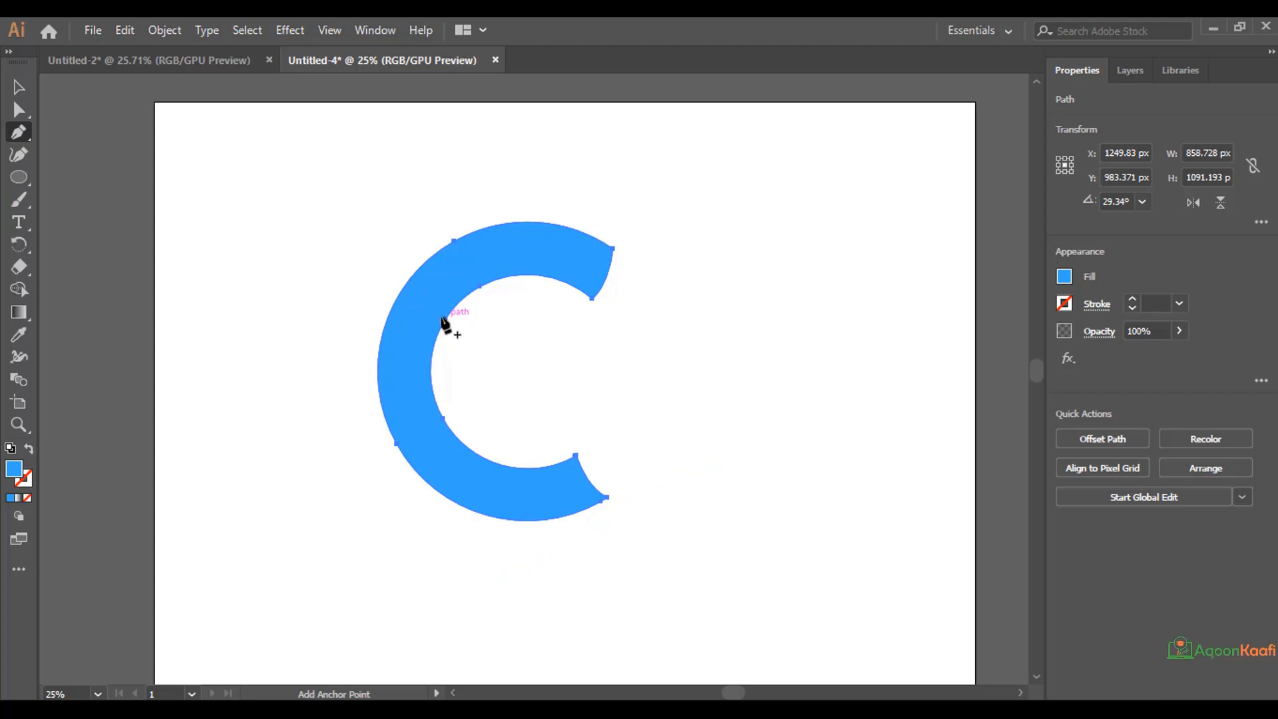
scroll(439, 334, up, 1)
scroll(440, 335, down, 2)
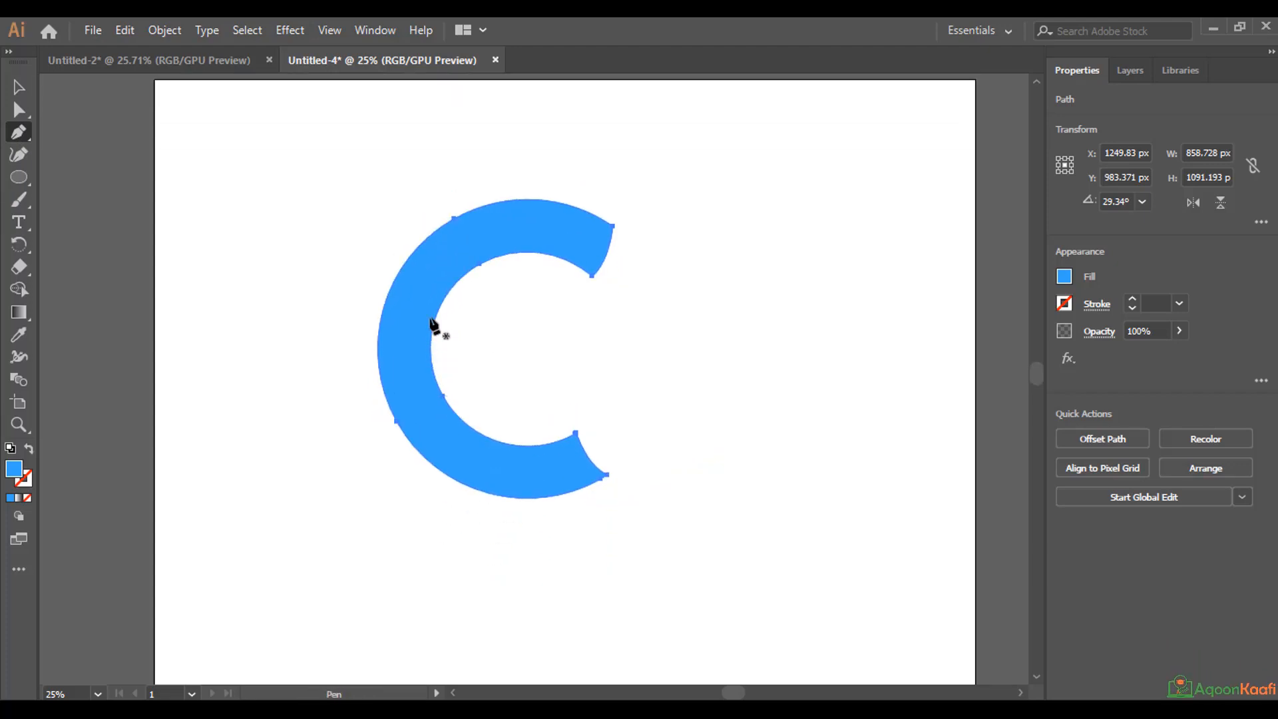
click(435, 317)
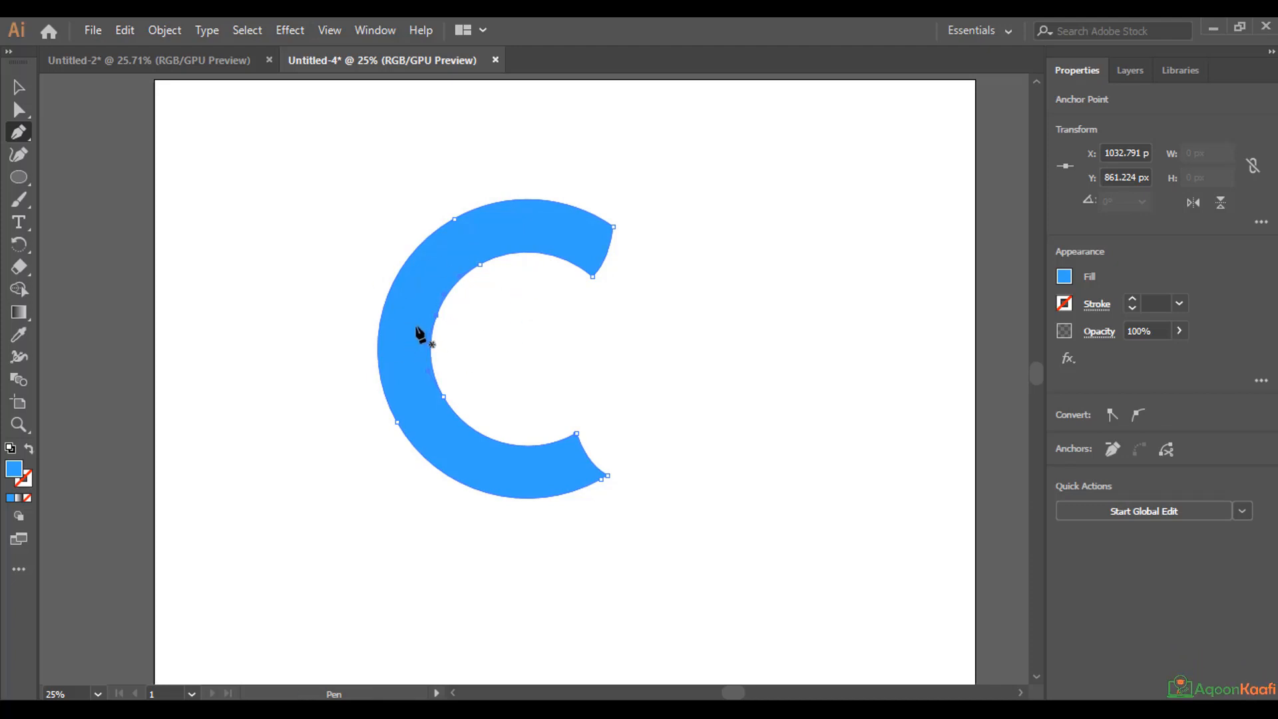
click(16, 86)
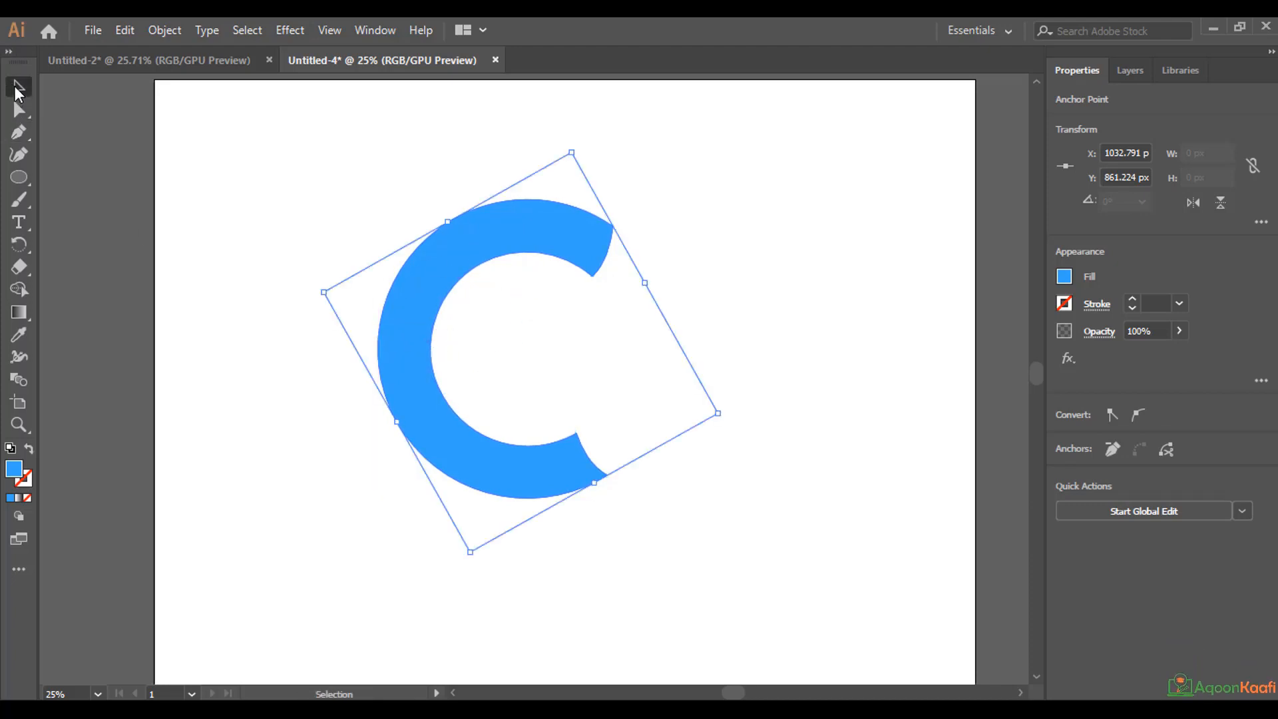
click(261, 194)
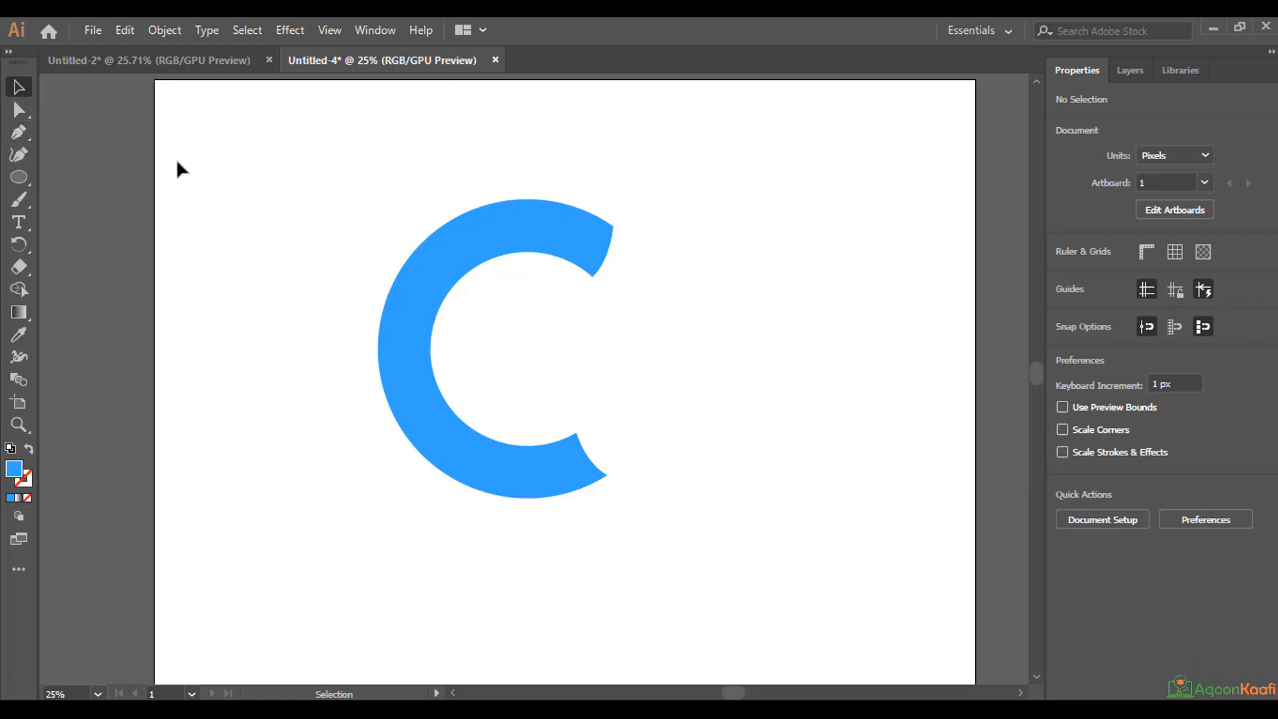
Draw a closed three-point shape with the Pen tool over the C's left arm, curving from the inner edge to the lower-left outer edge.
click(19, 133)
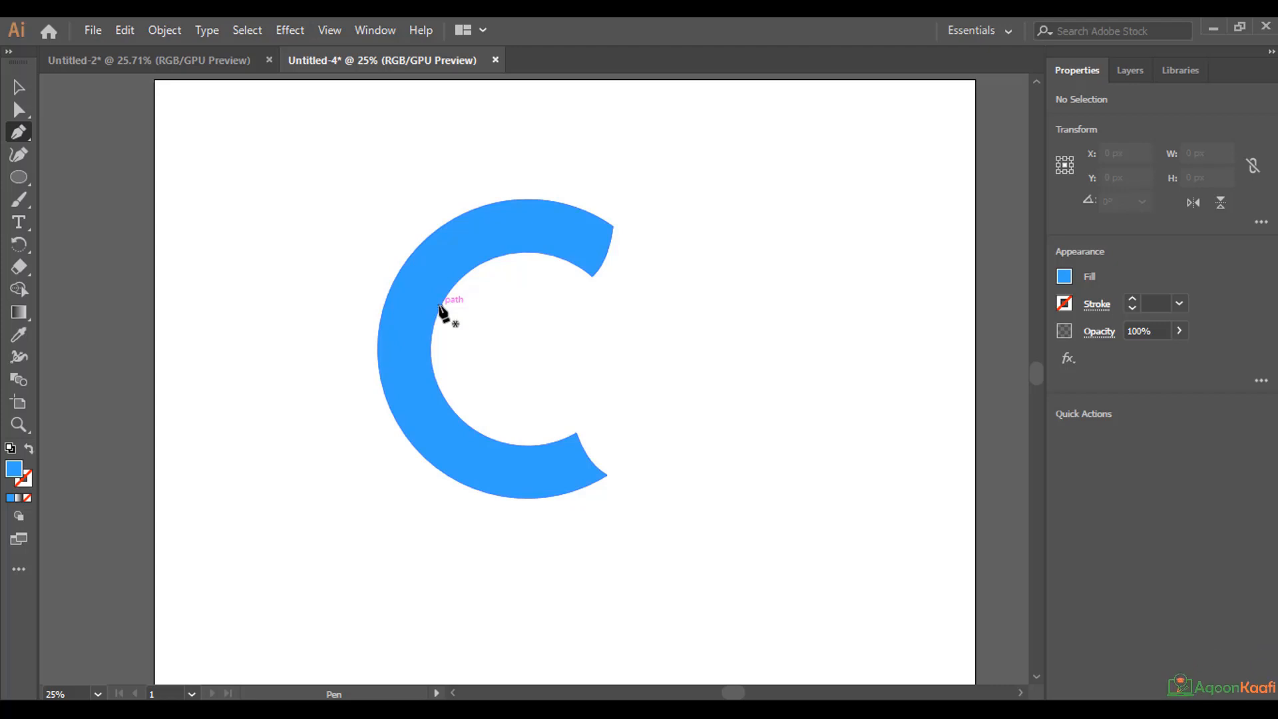
click(439, 307)
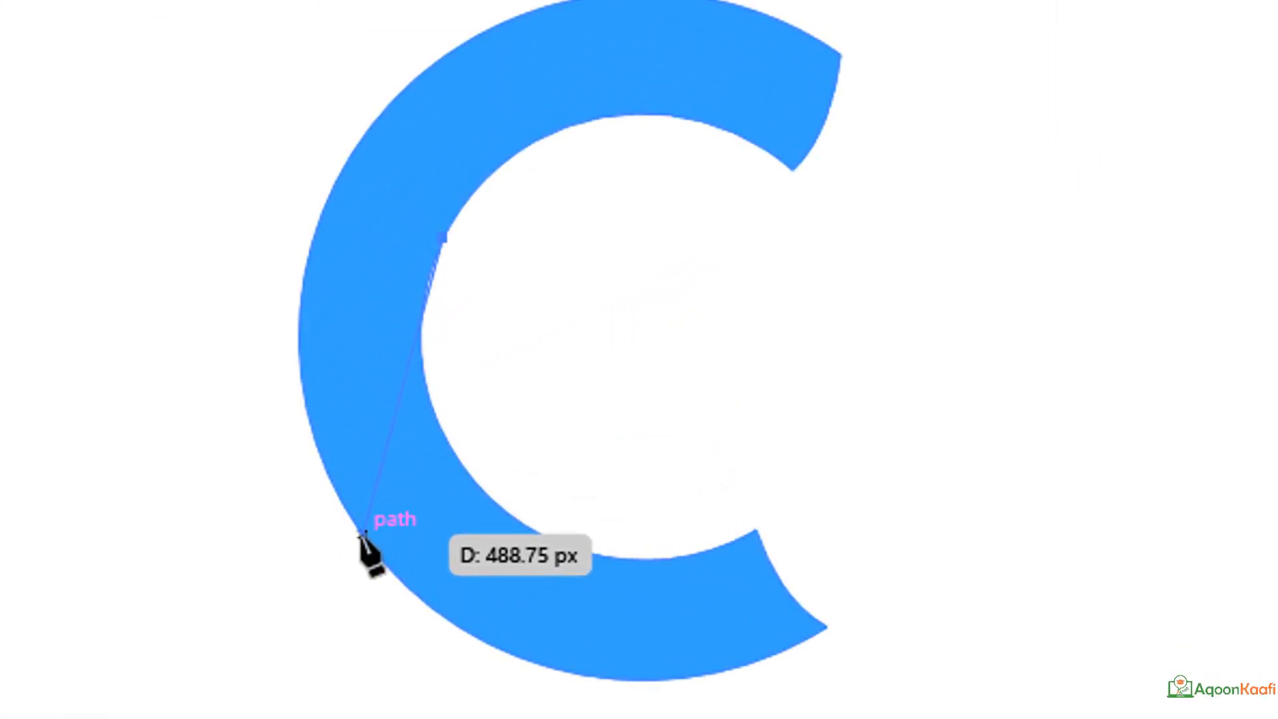
click(361, 533)
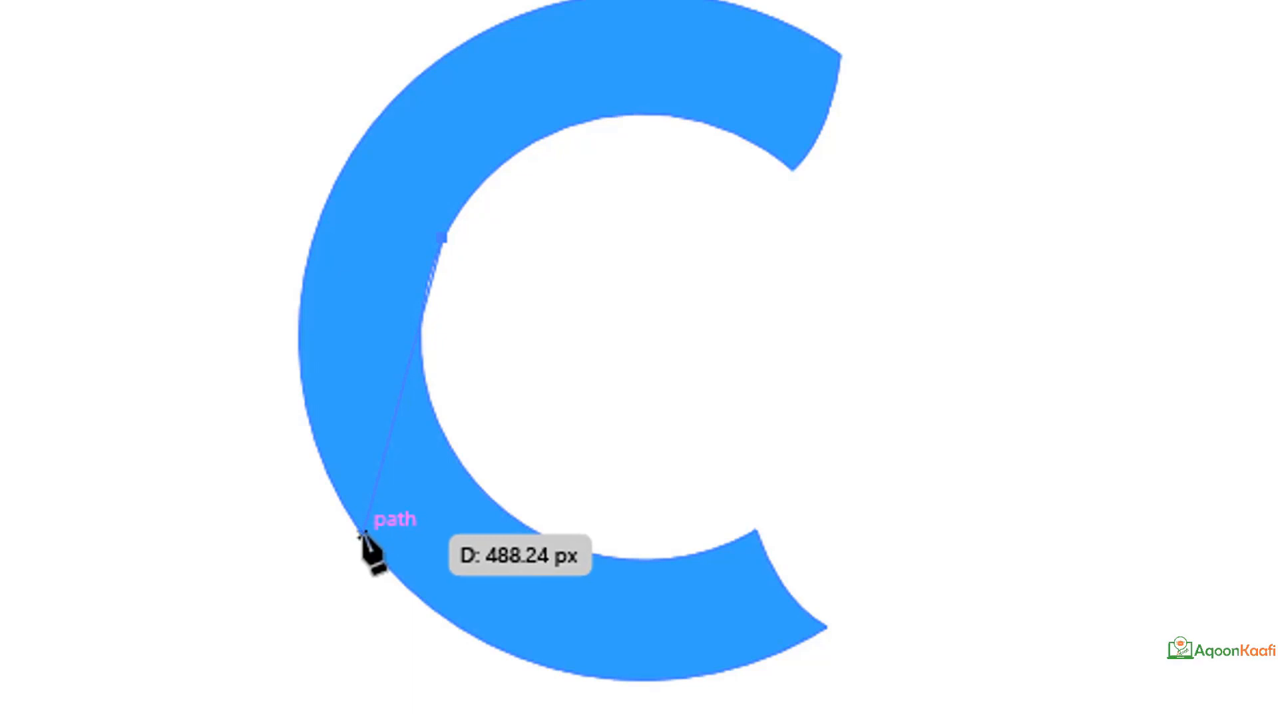
key(v)
drag(369, 543, 468, 655)
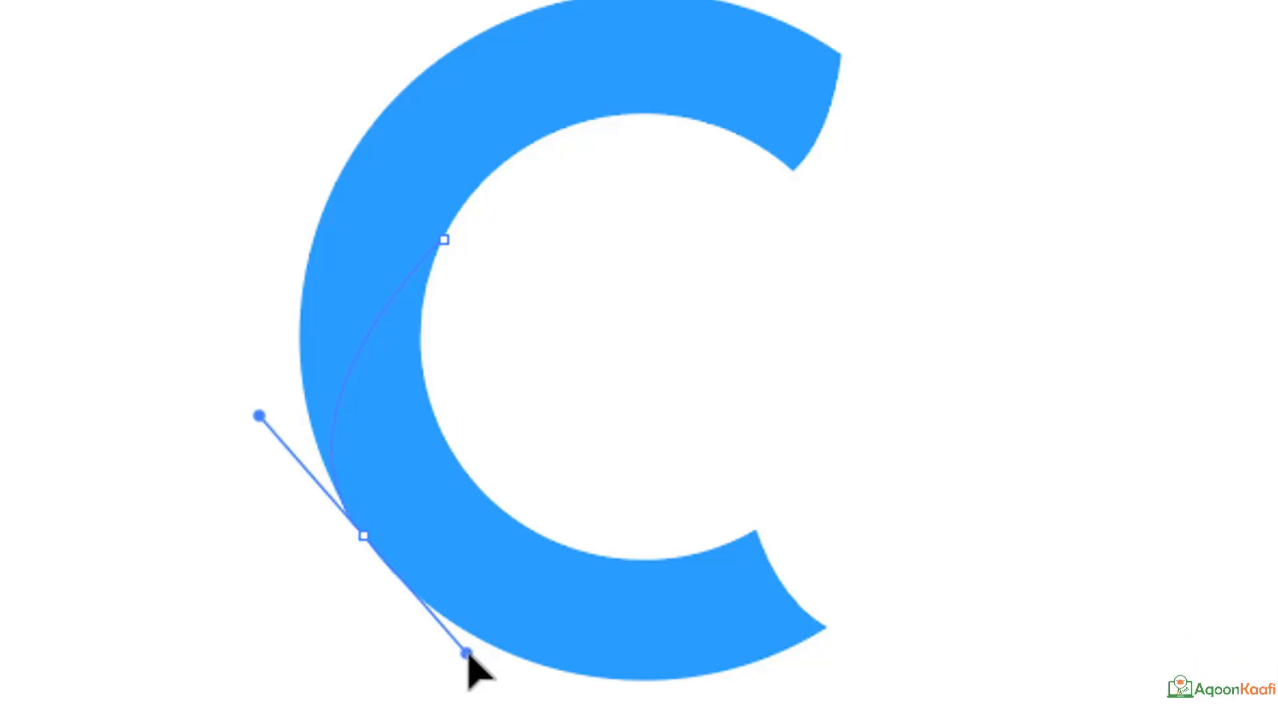
key(p)
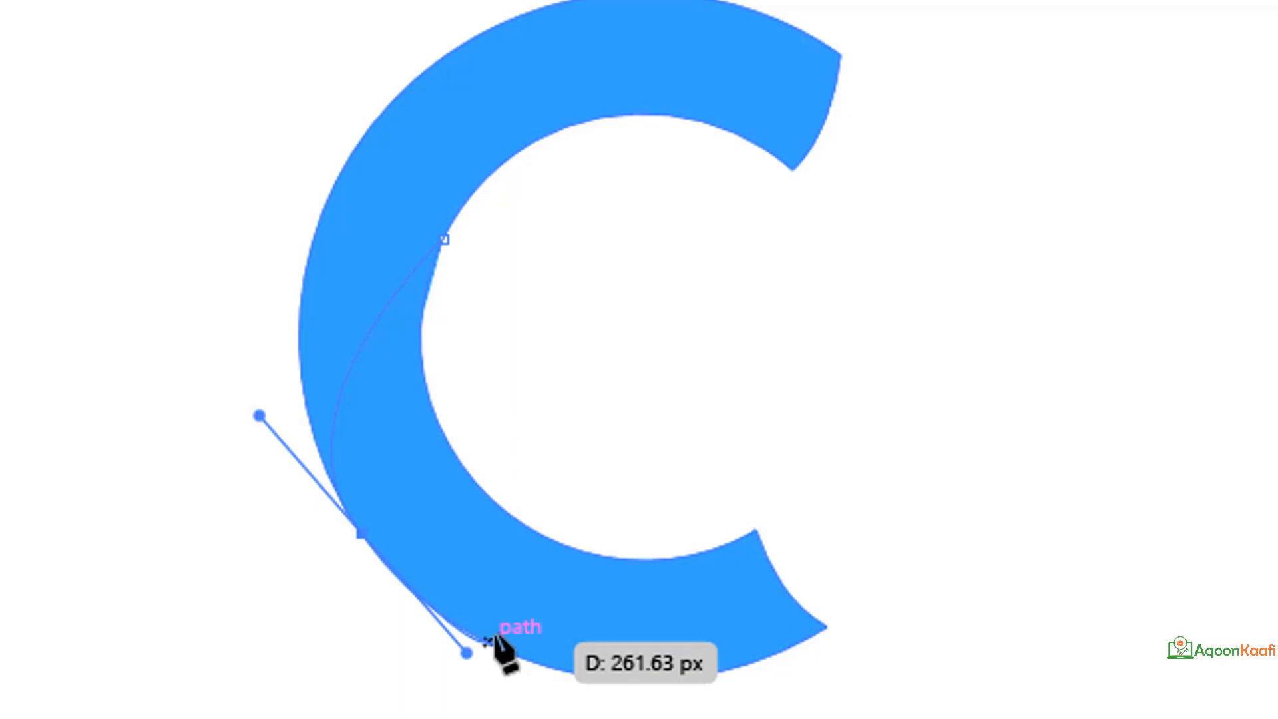
click(488, 642)
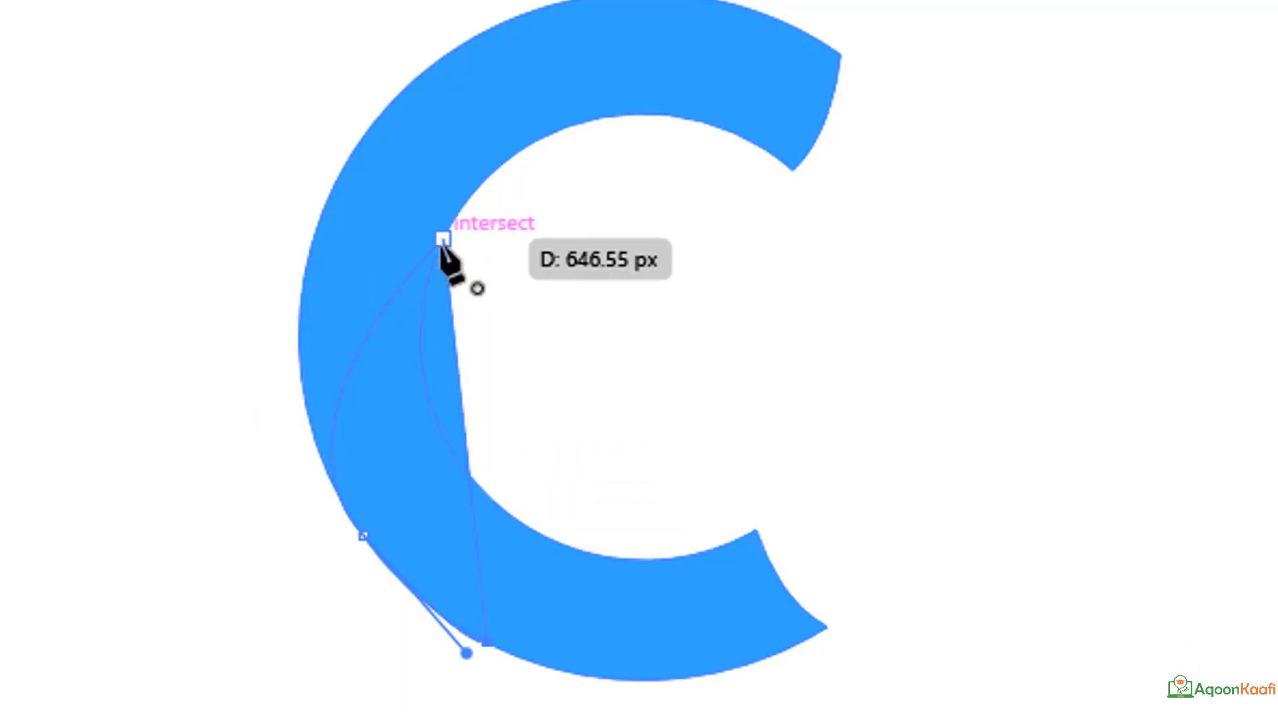
click(443, 238)
drag(441, 239, 539, 93)
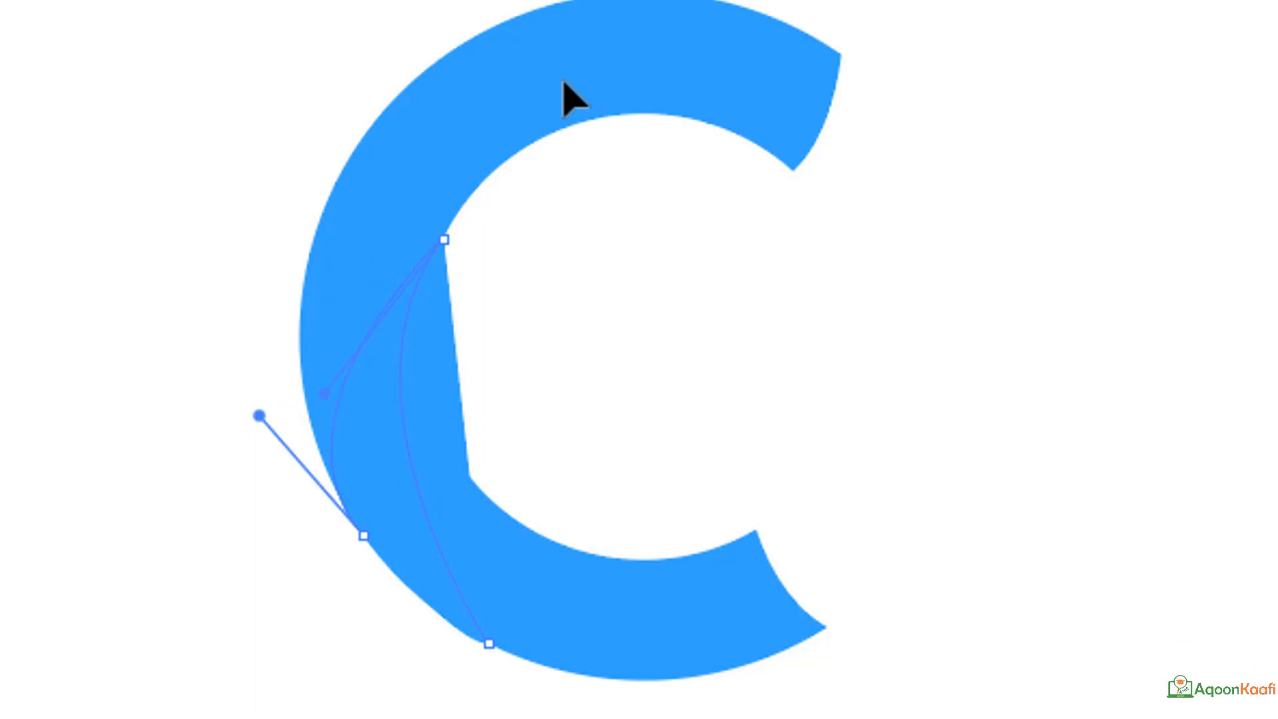
drag(563, 81, 563, 81)
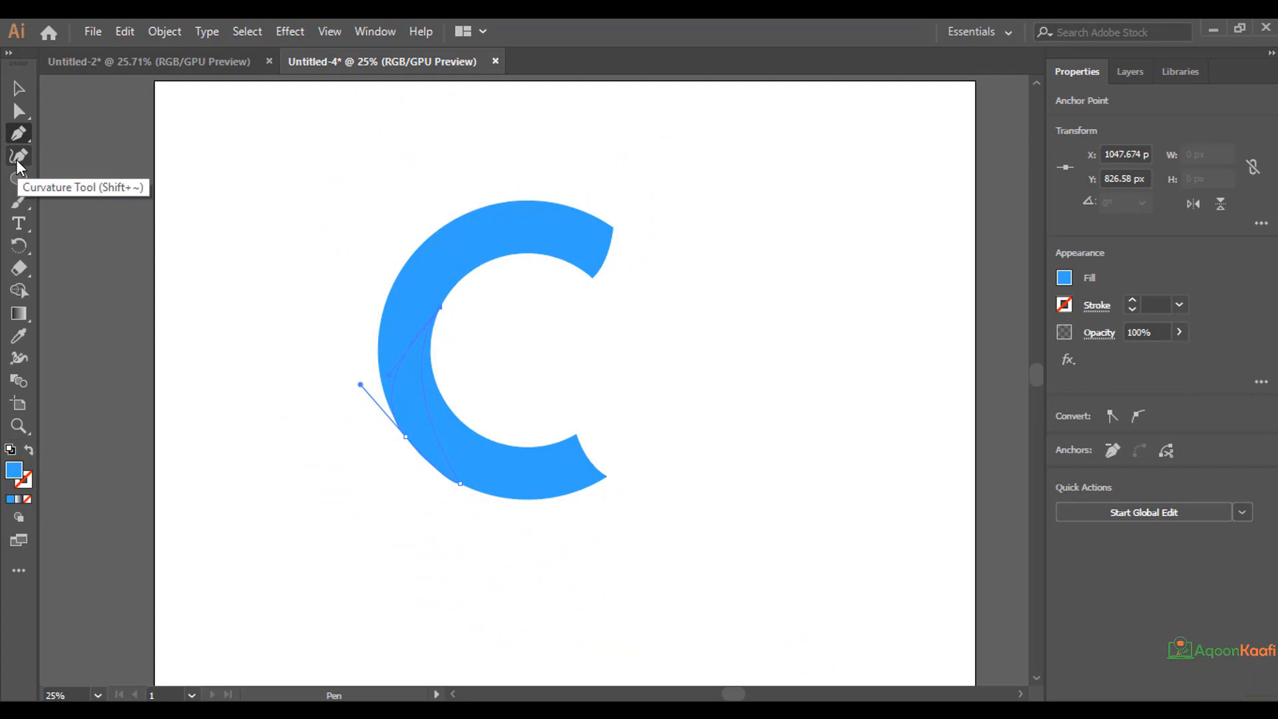
With the Curvature tool, raise the new shape's upper corner and move its lower-left anchor up along the C's outer edge.
click(20, 165)
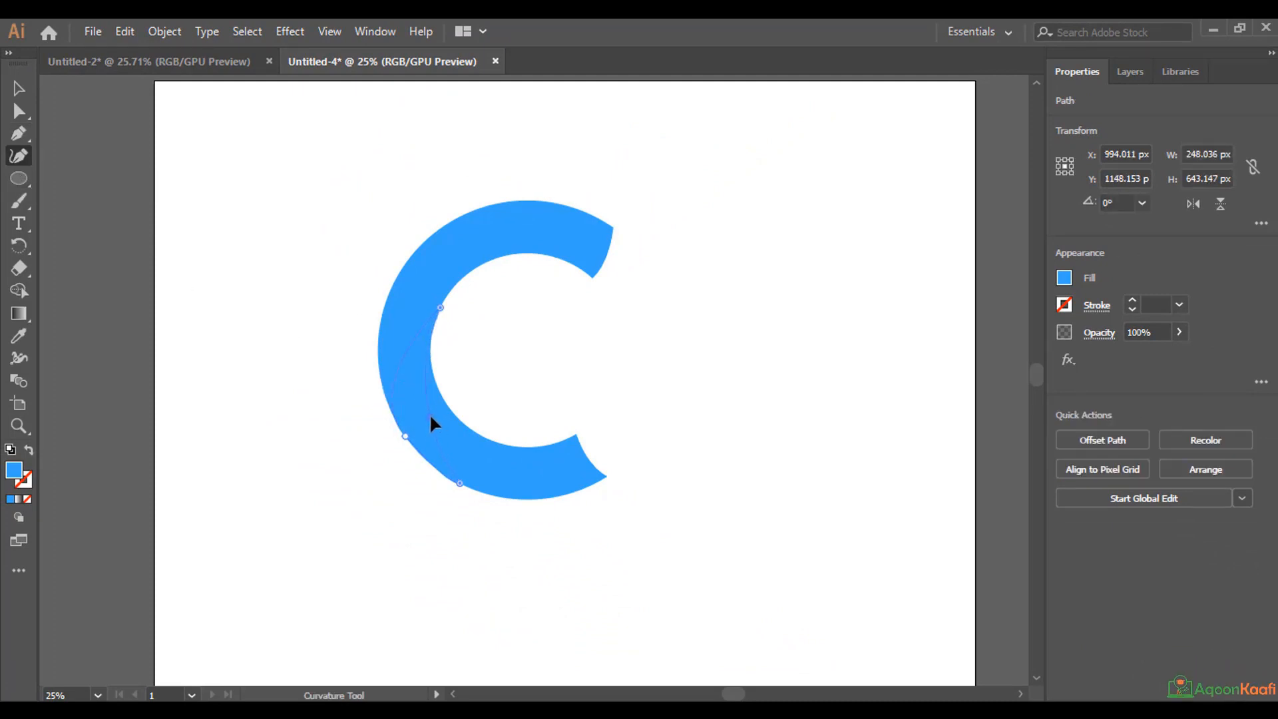
drag(440, 308, 440, 289)
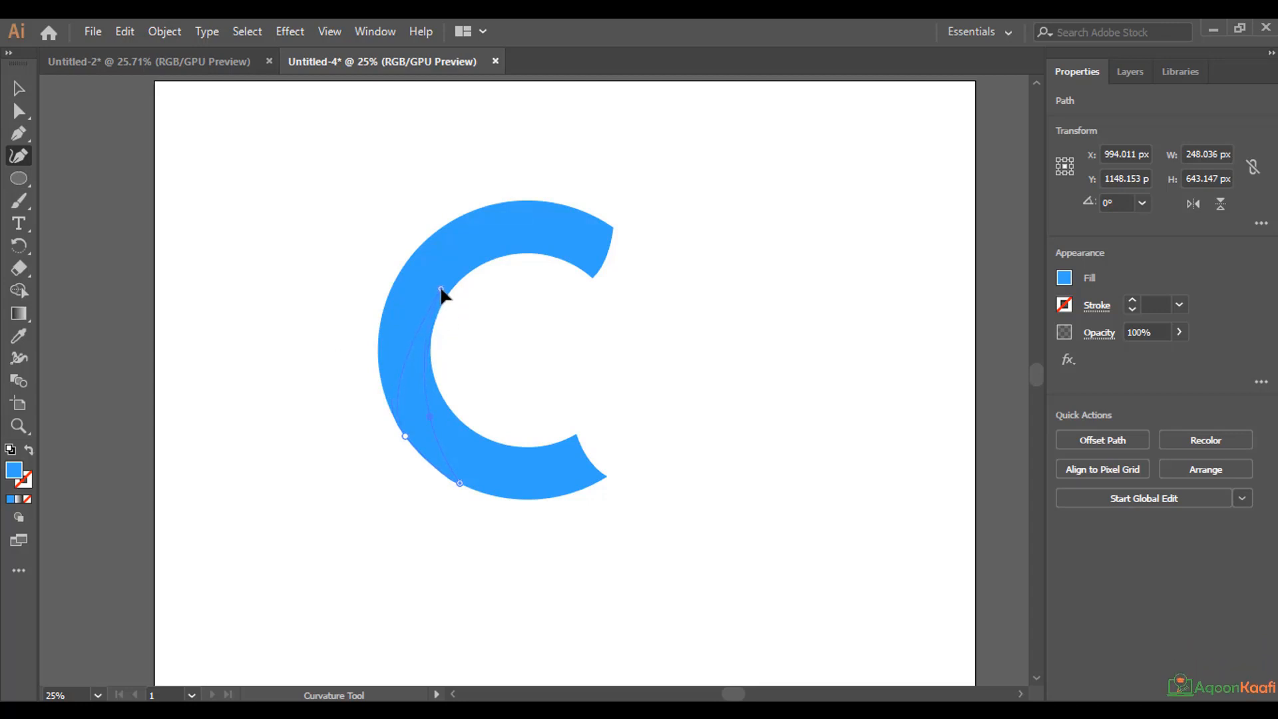
click(378, 363)
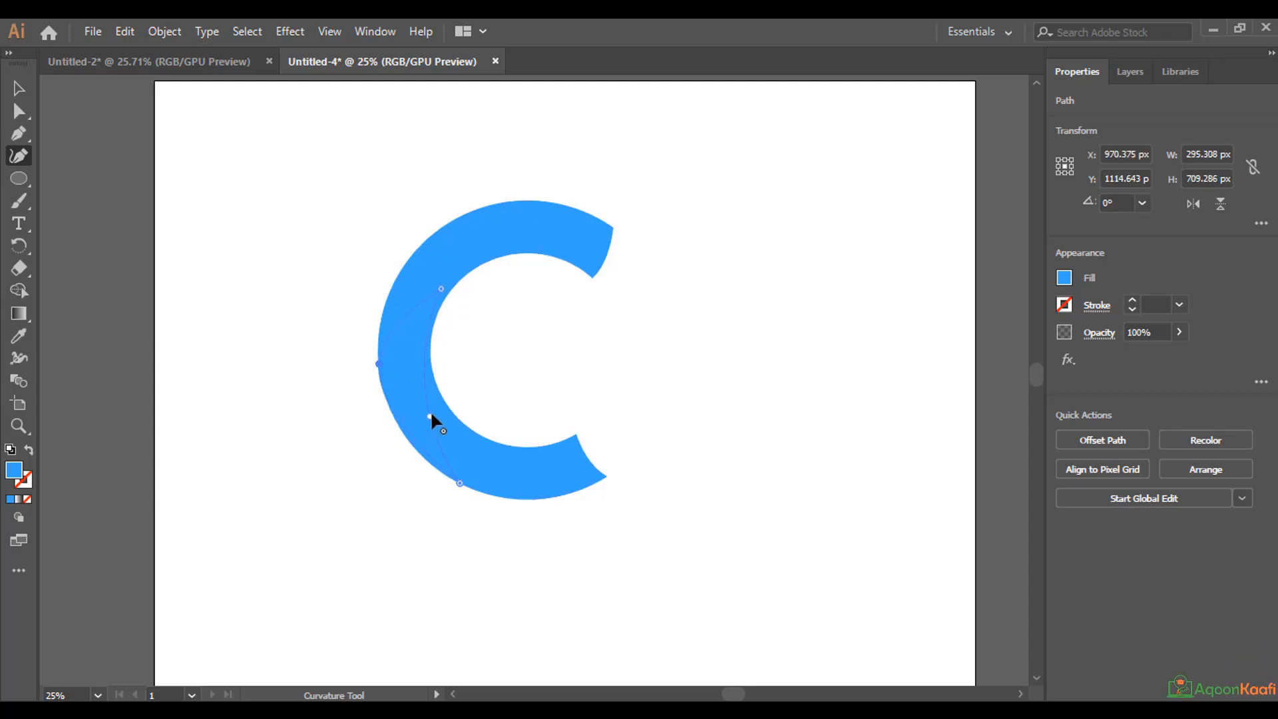
Add and reposition Curvature anchors on the shape's inner side so that it roughly follows the C's inner edge.
drag(430, 412, 424, 367)
click(468, 442)
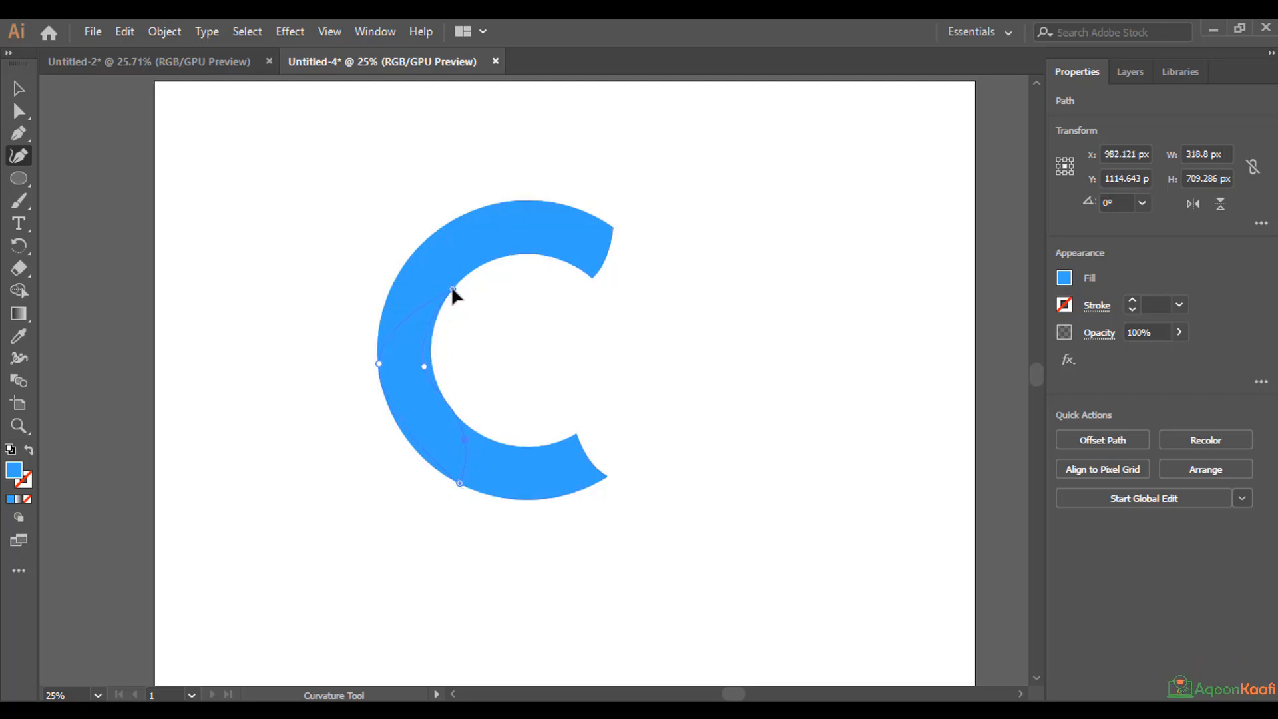
drag(425, 365, 430, 364)
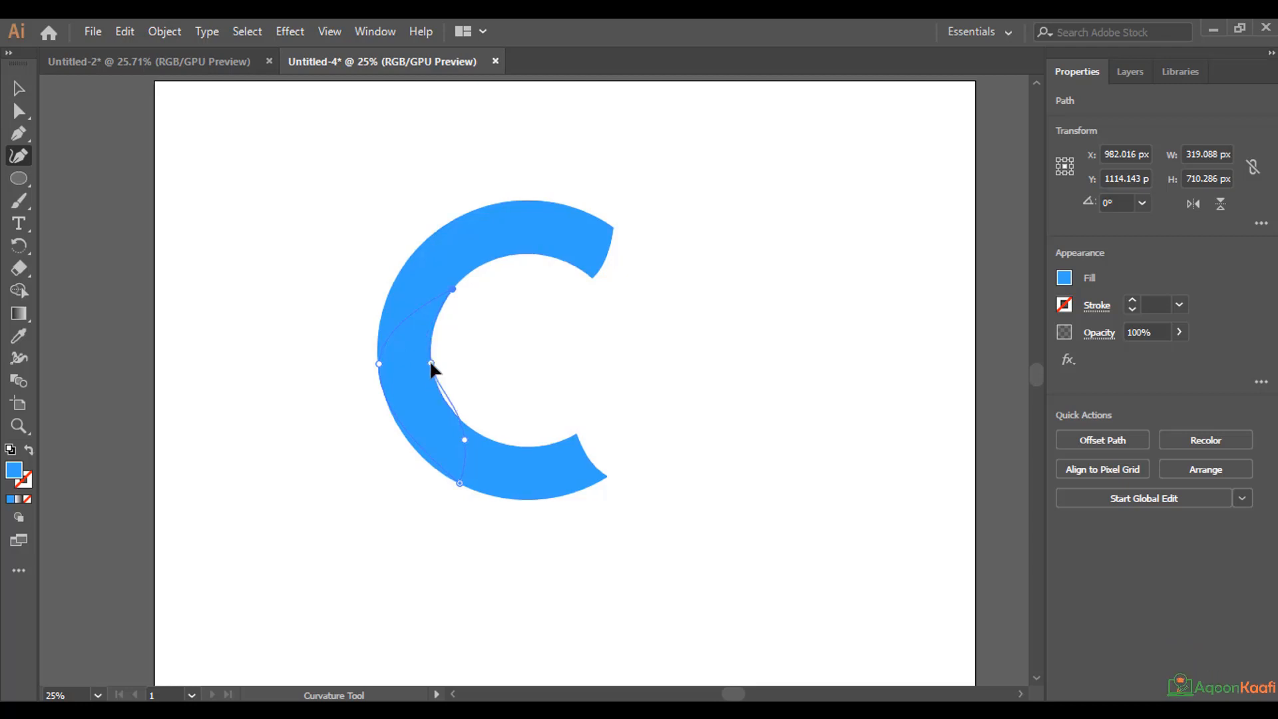
double_click(430, 364)
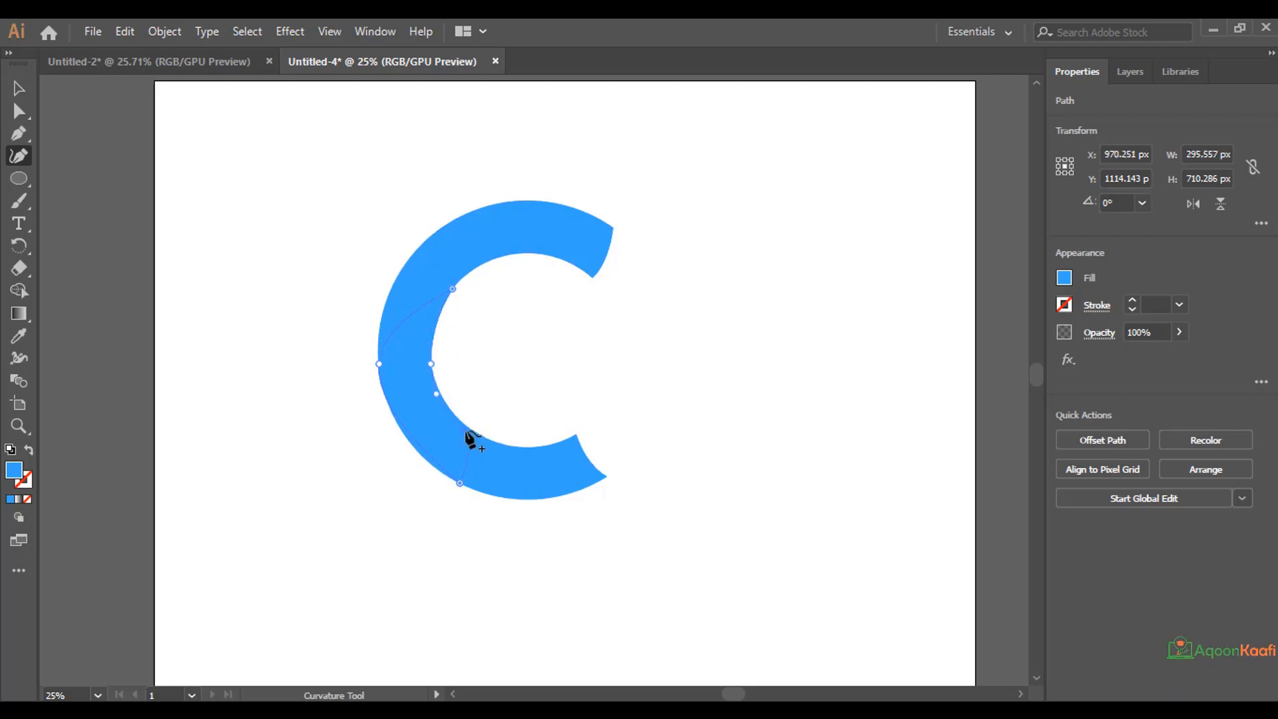
click(470, 428)
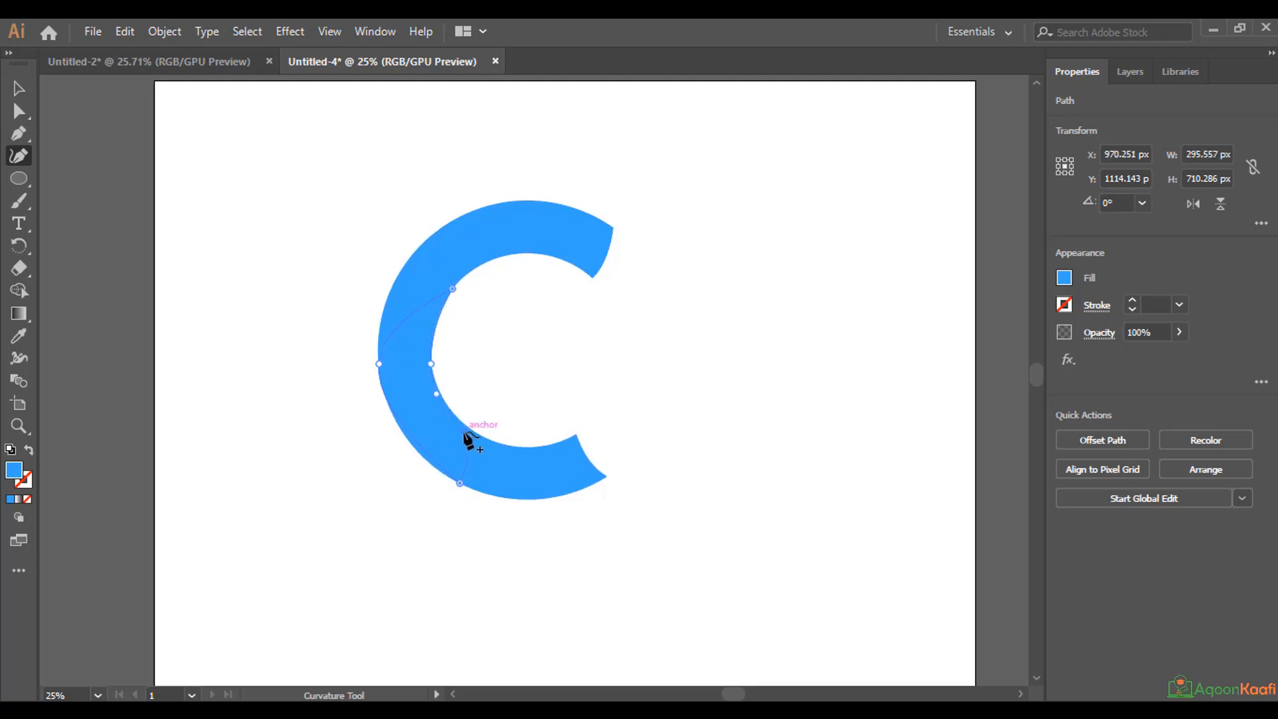
drag(437, 393, 428, 347)
Fill the curved shape with the magenta swatch and return to the Curvature tool.
click(1064, 279)
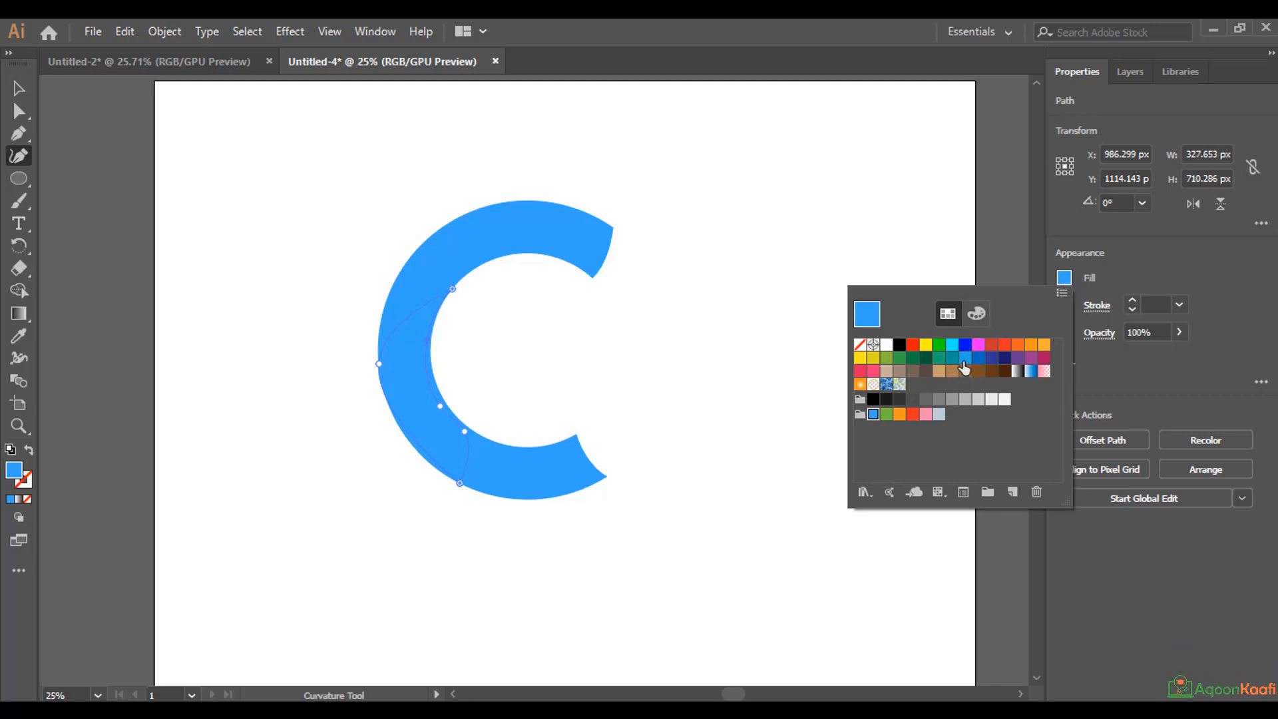
click(978, 345)
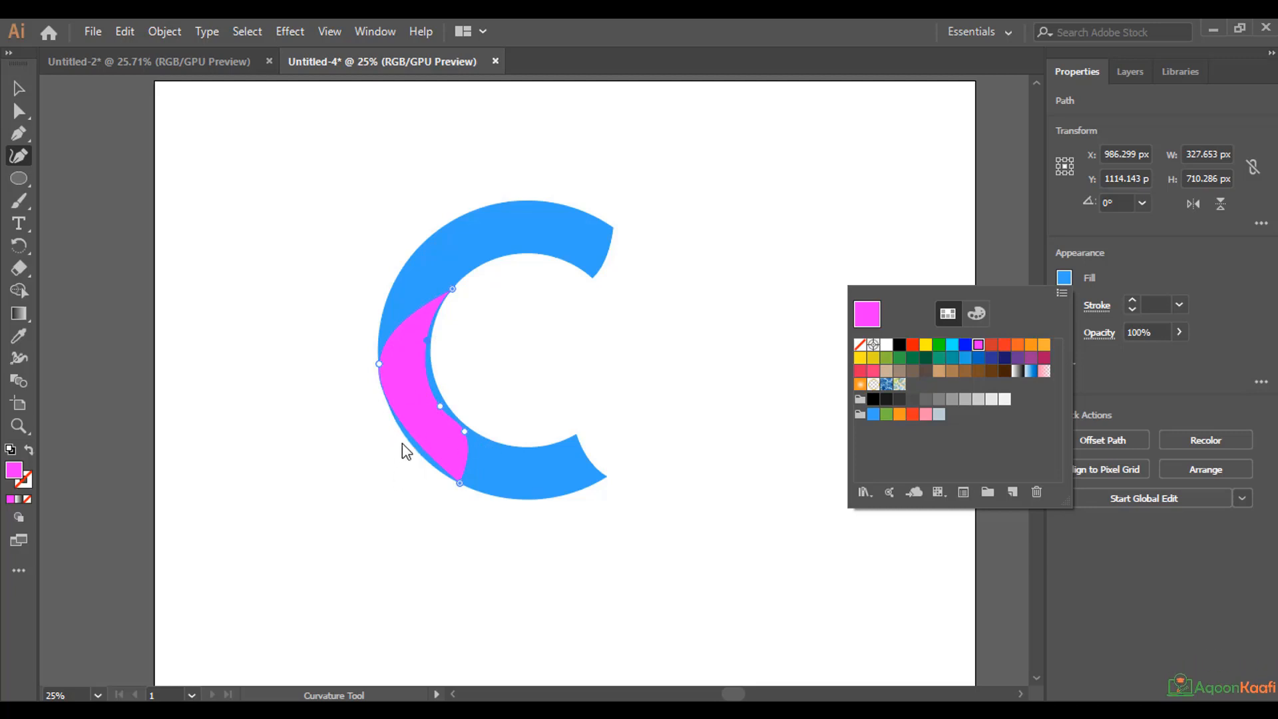
click(20, 160)
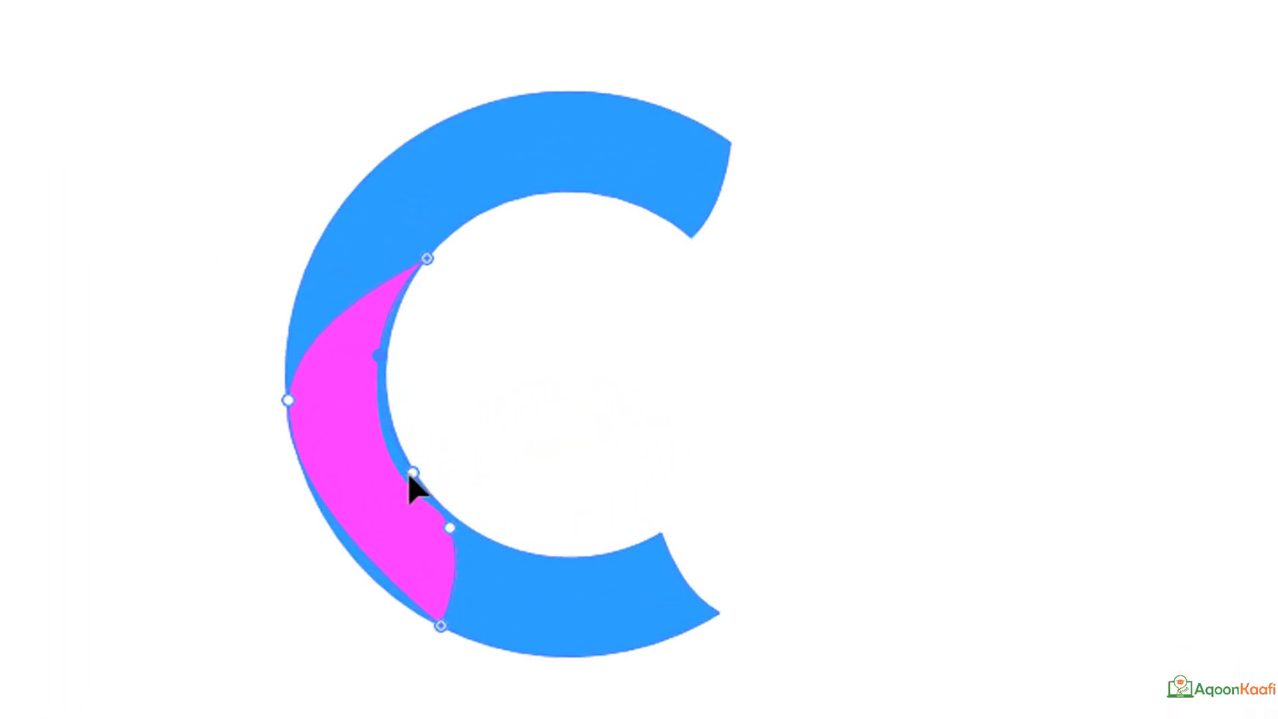
Move the magenta shape's three inner anchors onto the C's inner edge so that the two curves match.
click(412, 474)
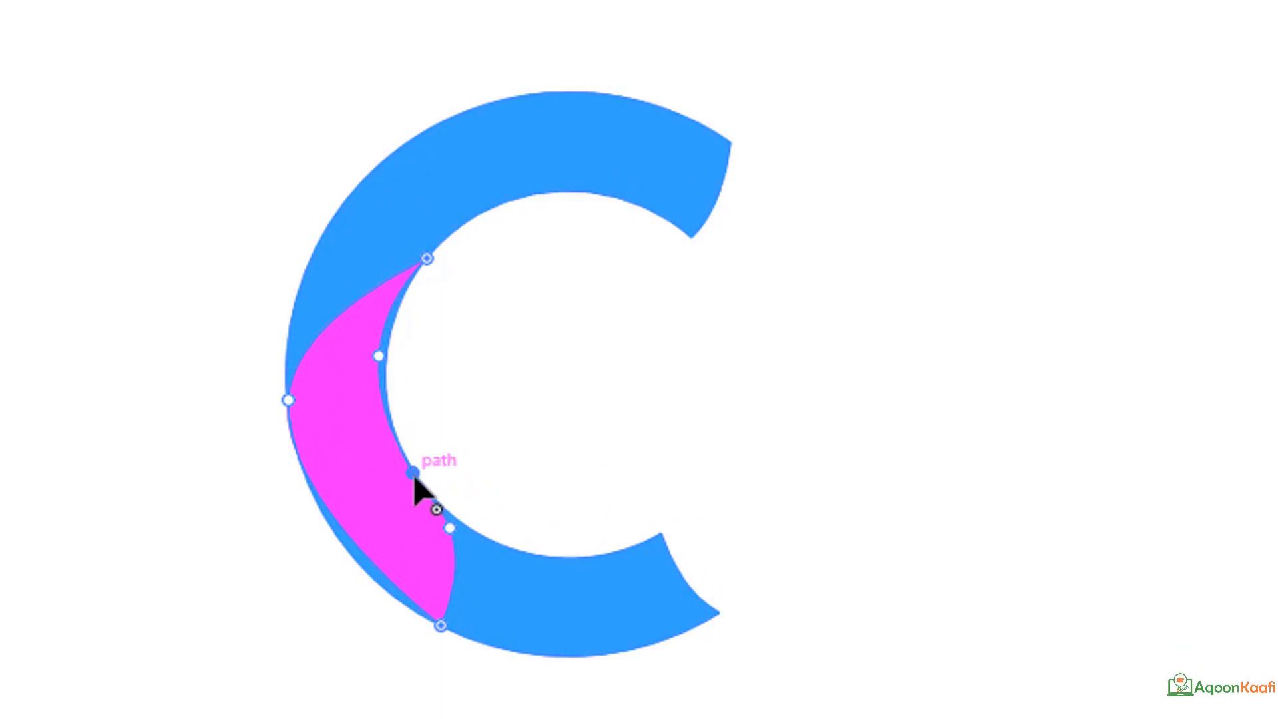
drag(377, 357, 386, 356)
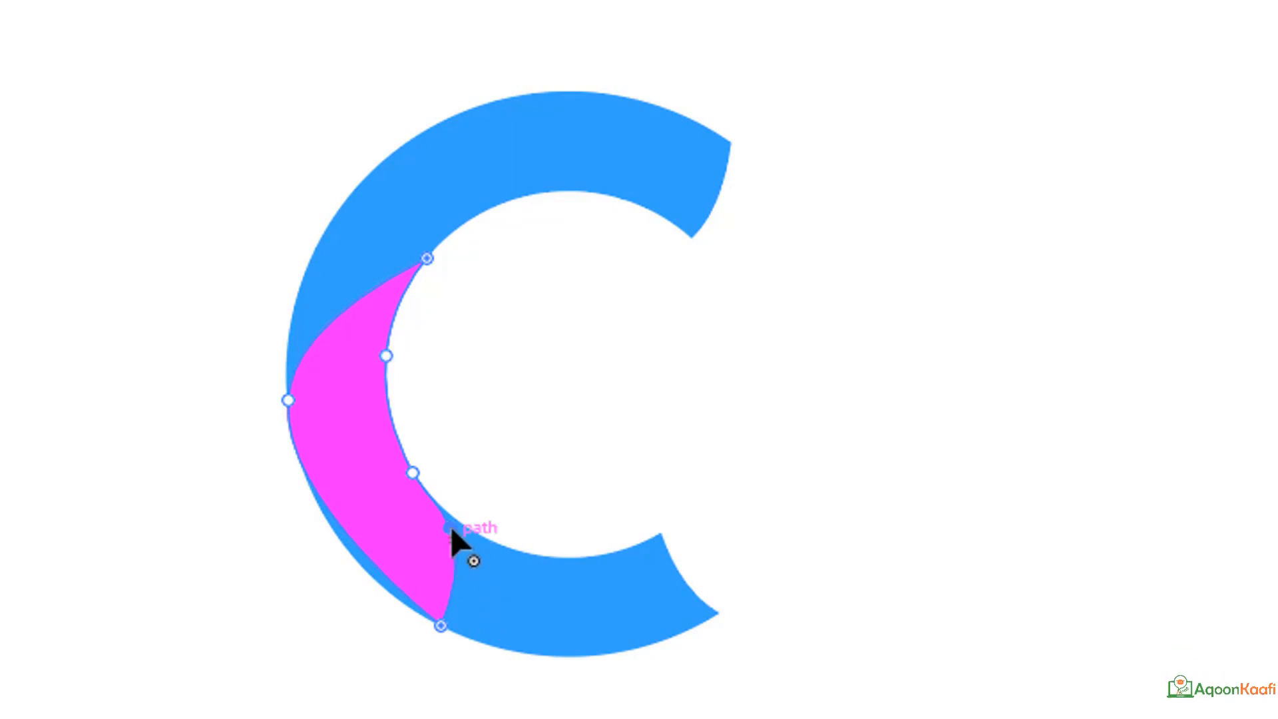
drag(451, 528, 461, 526)
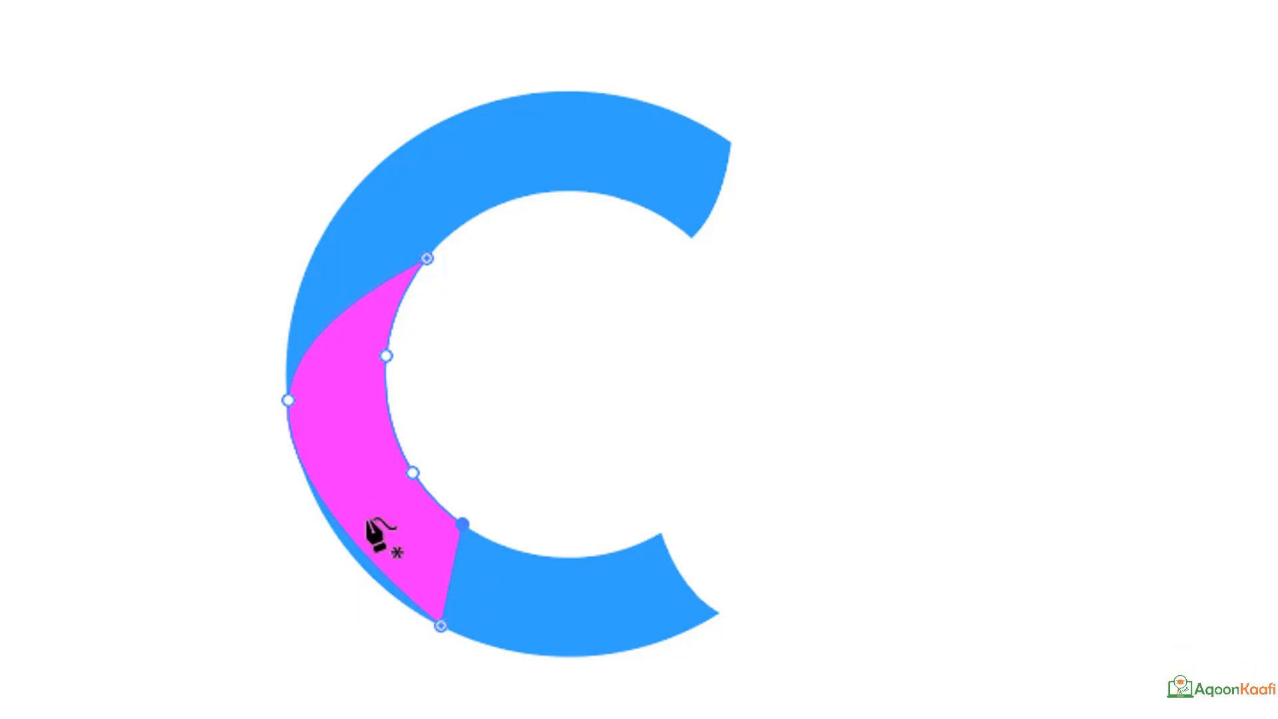
Add and adjust Curvature anchors on the magenta shape's outer side to match the C's outer edge, keeping its upper outer anchor smooth.
drag(341, 519, 397, 591)
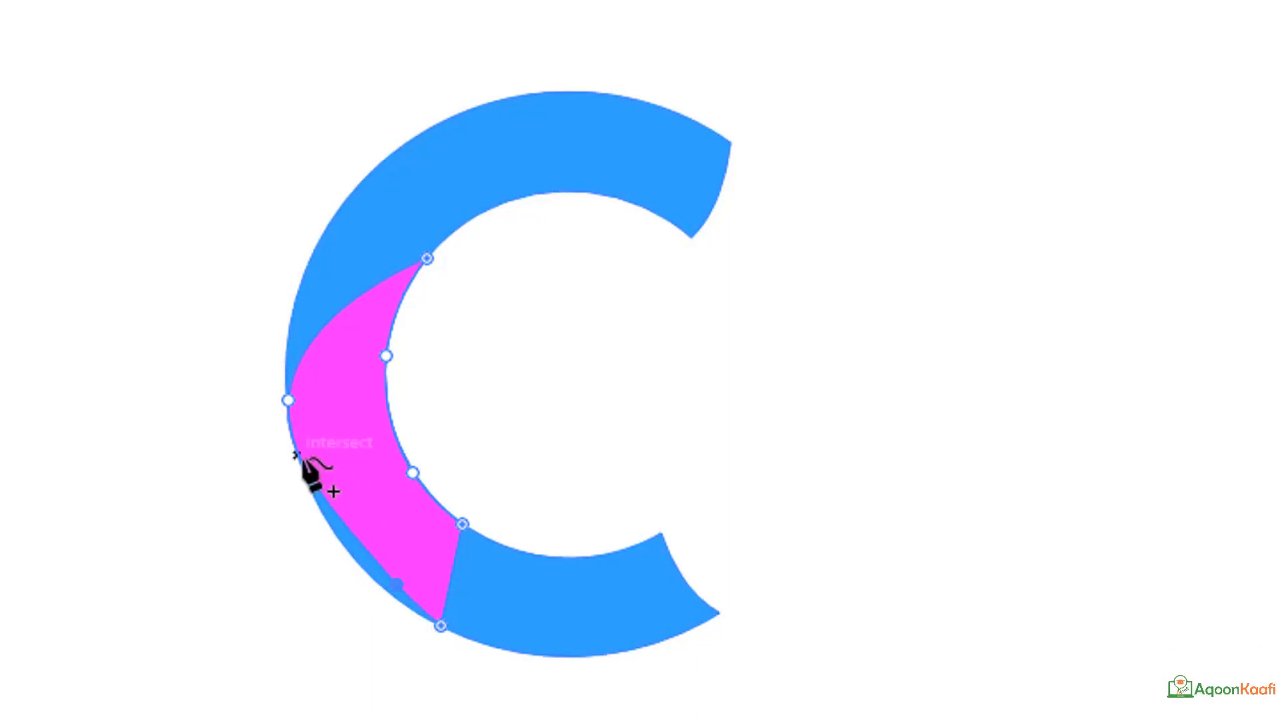
drag(297, 452, 369, 577)
click(369, 575)
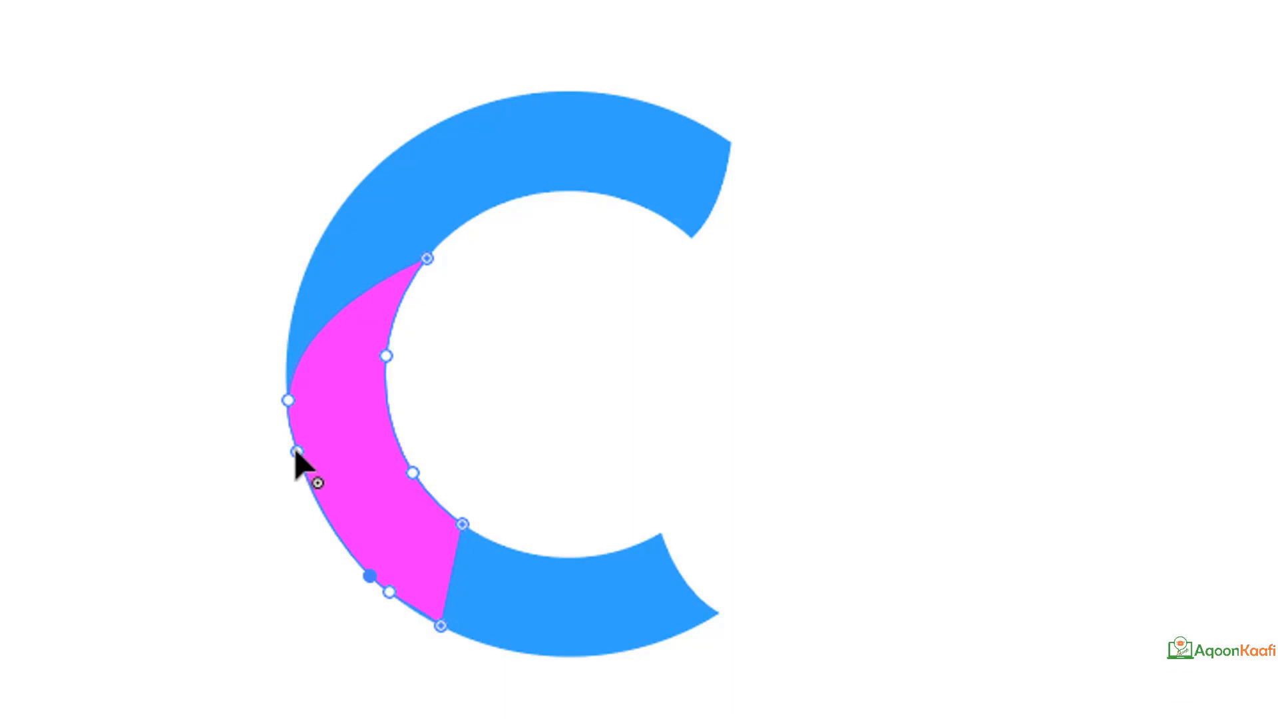
drag(313, 450, 301, 466)
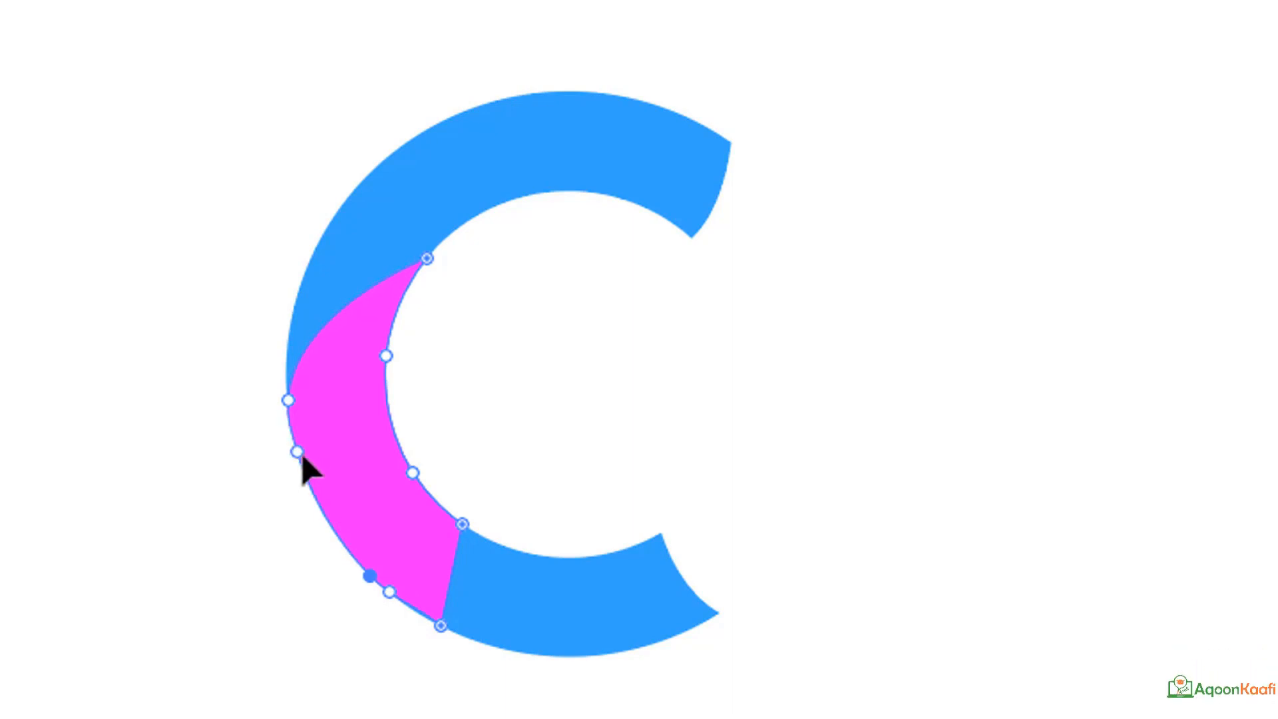
click(287, 401)
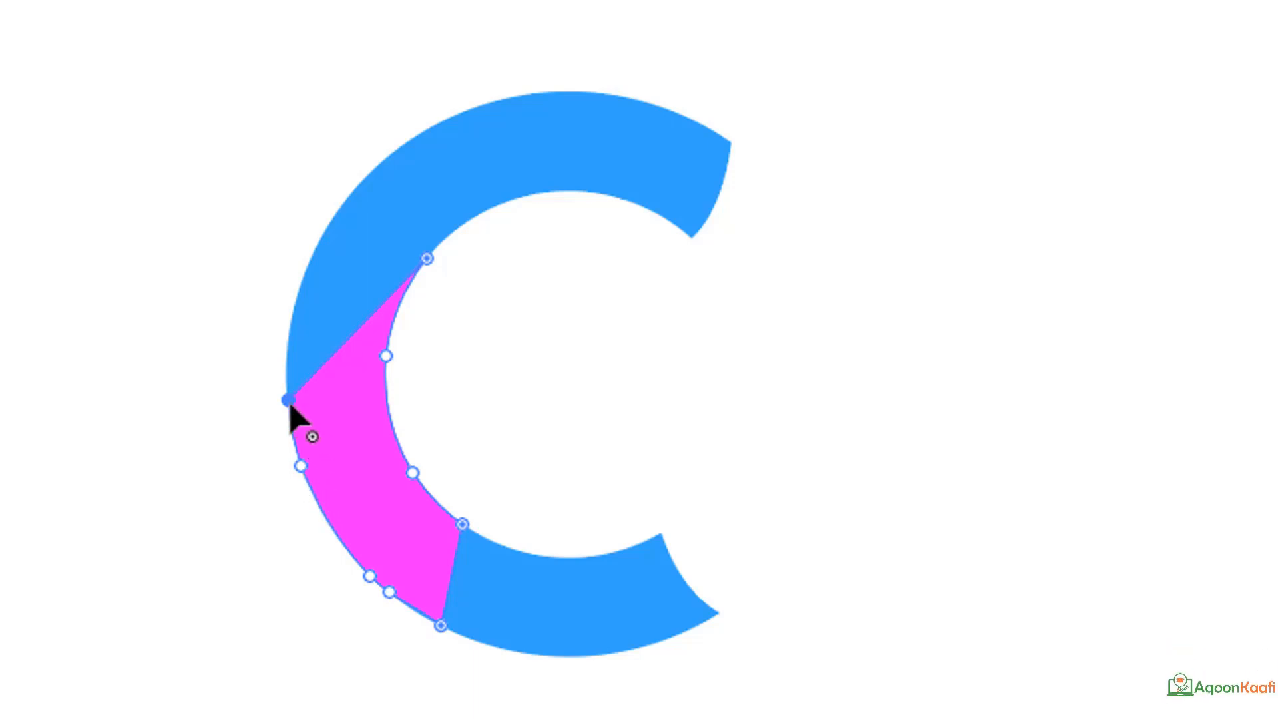
double_click(289, 402)
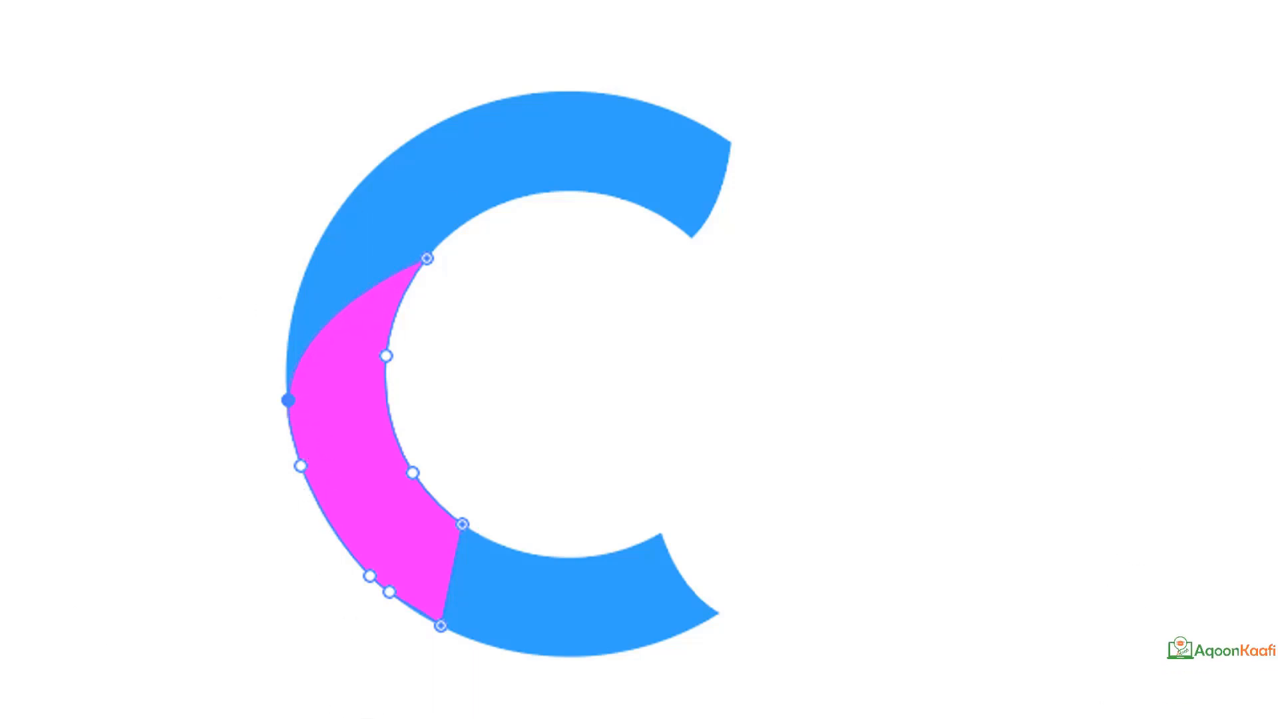
key(v)
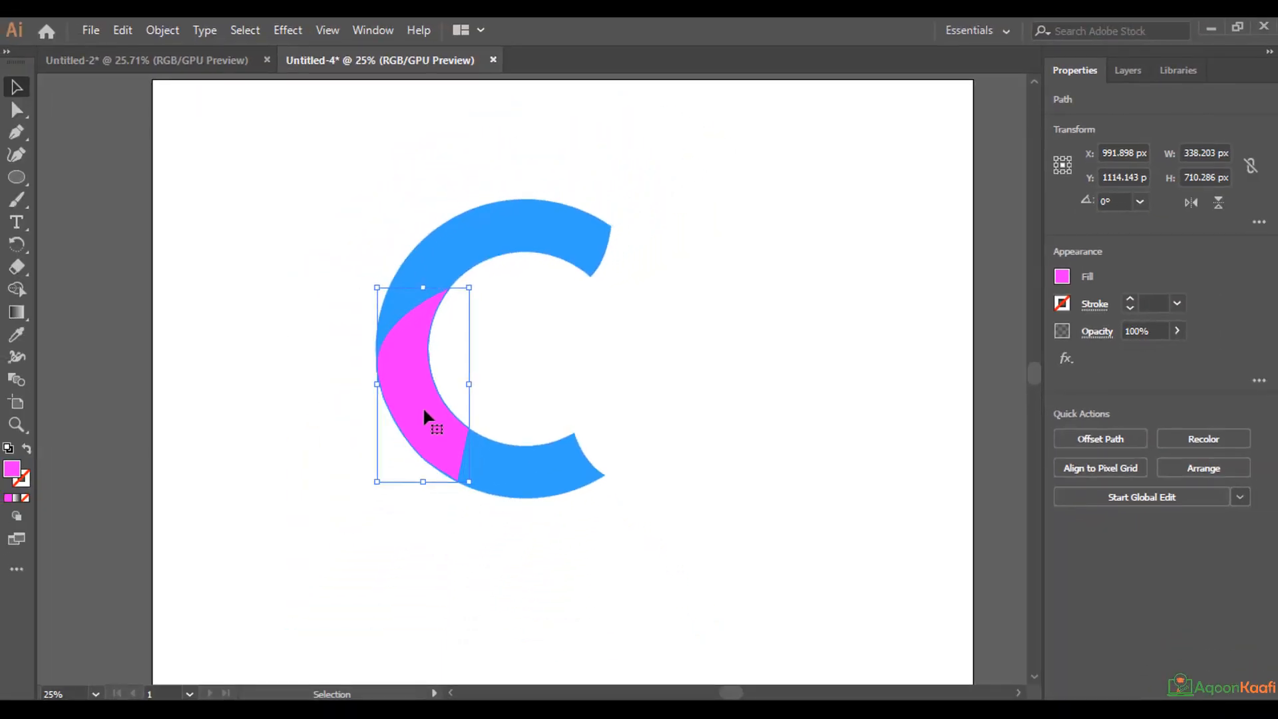
Copy the magenta path and paste the duplicate in front of the original.
click(1130, 68)
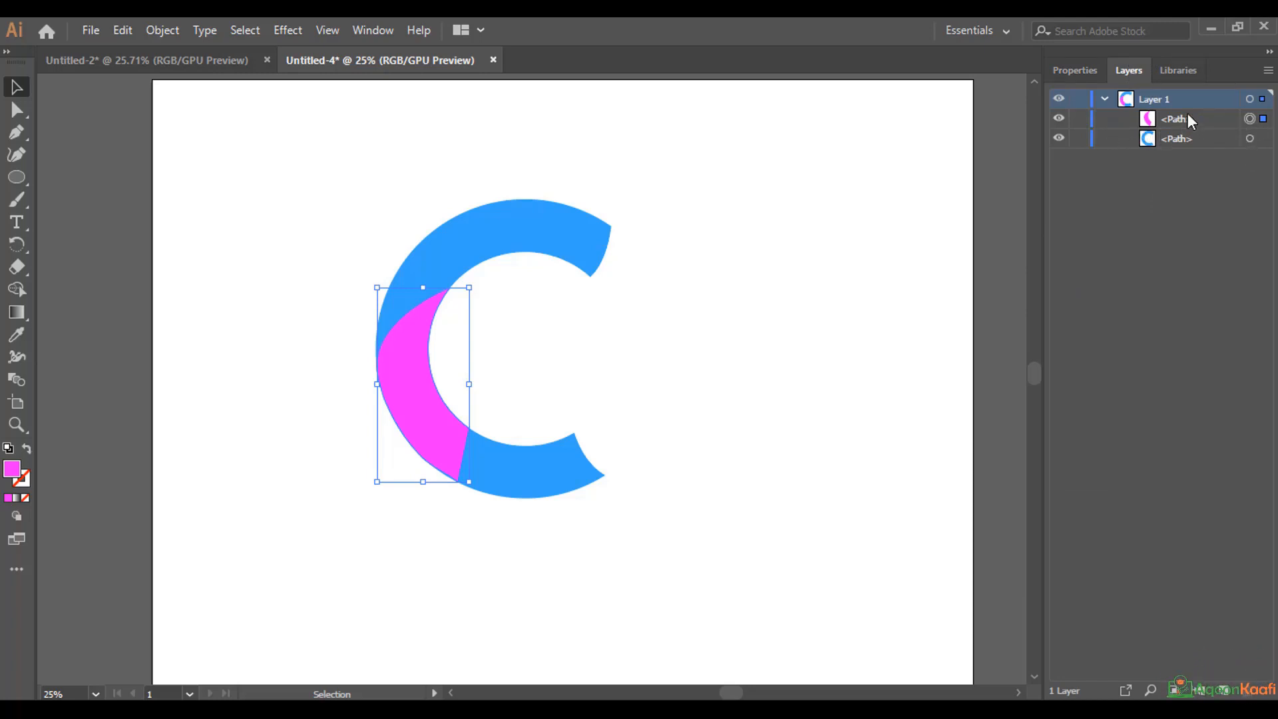
click(123, 30)
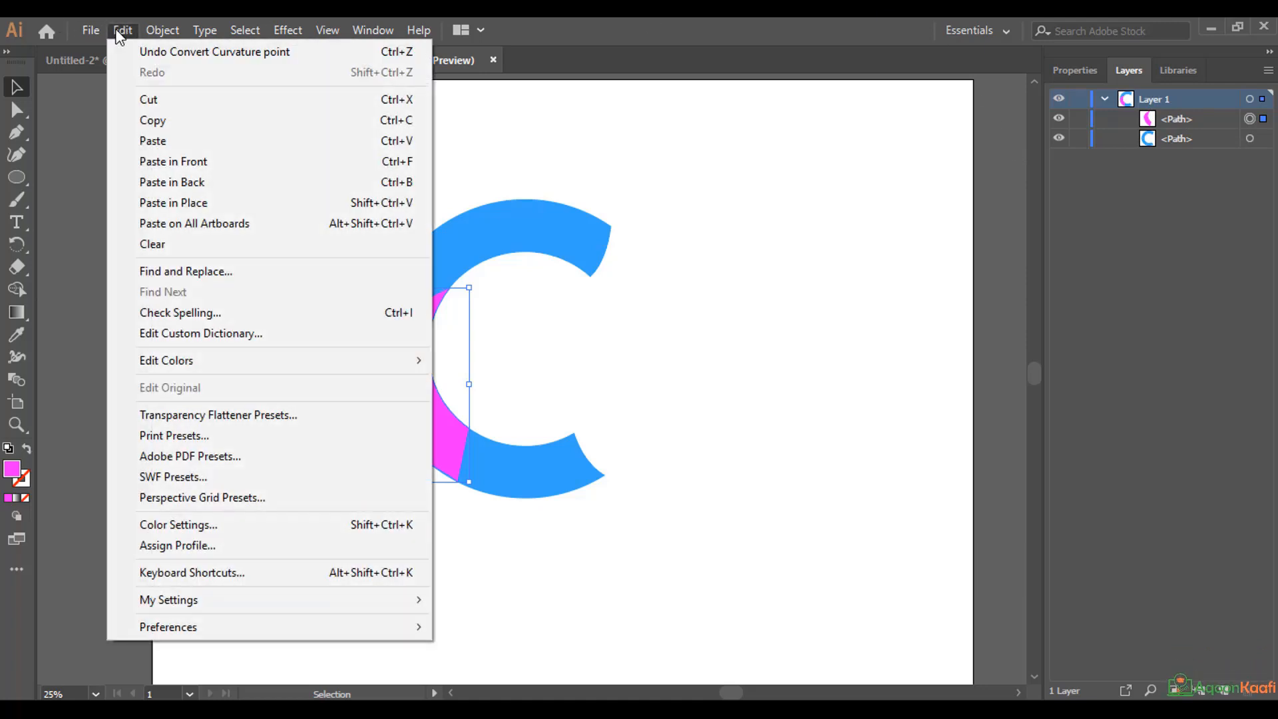
click(155, 121)
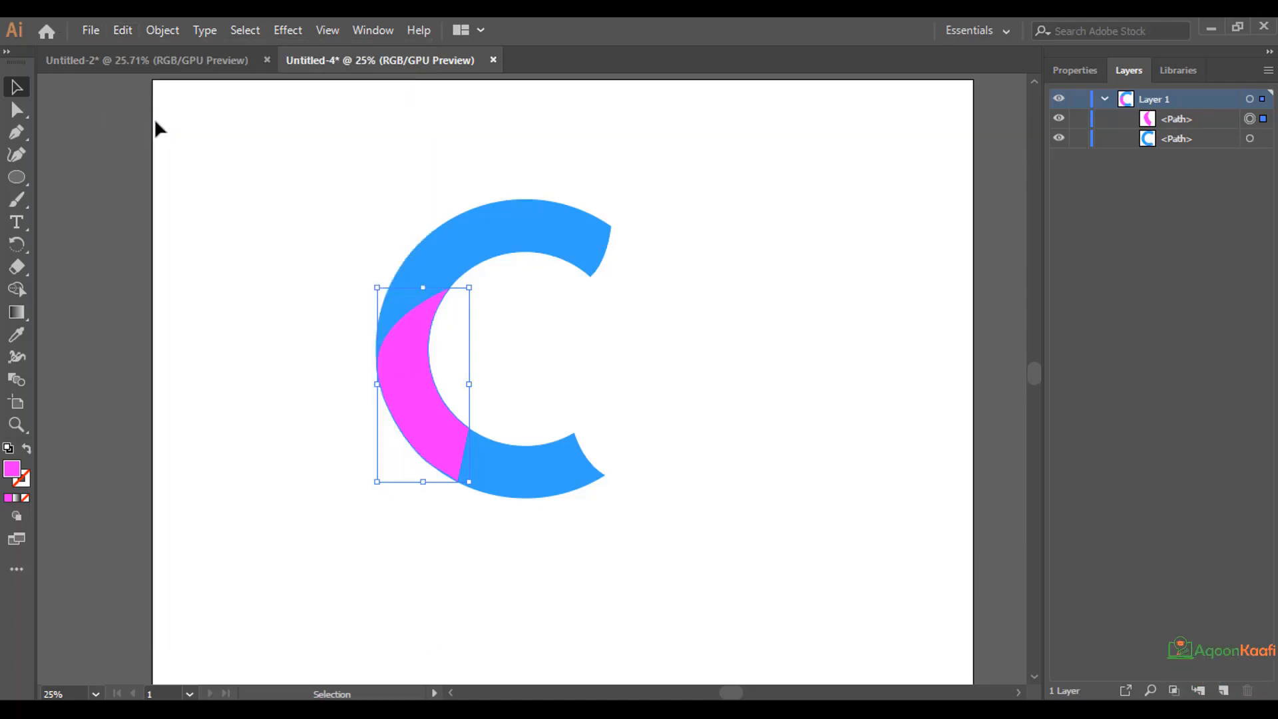
click(118, 30)
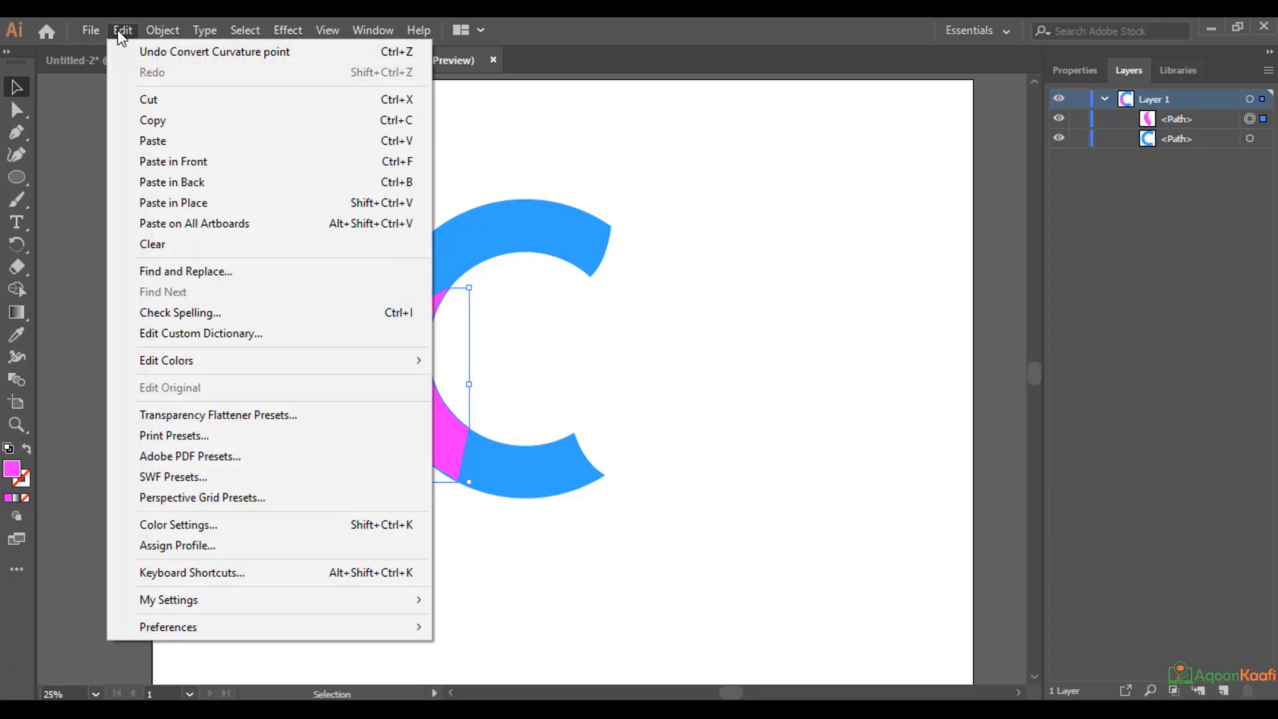
click(159, 161)
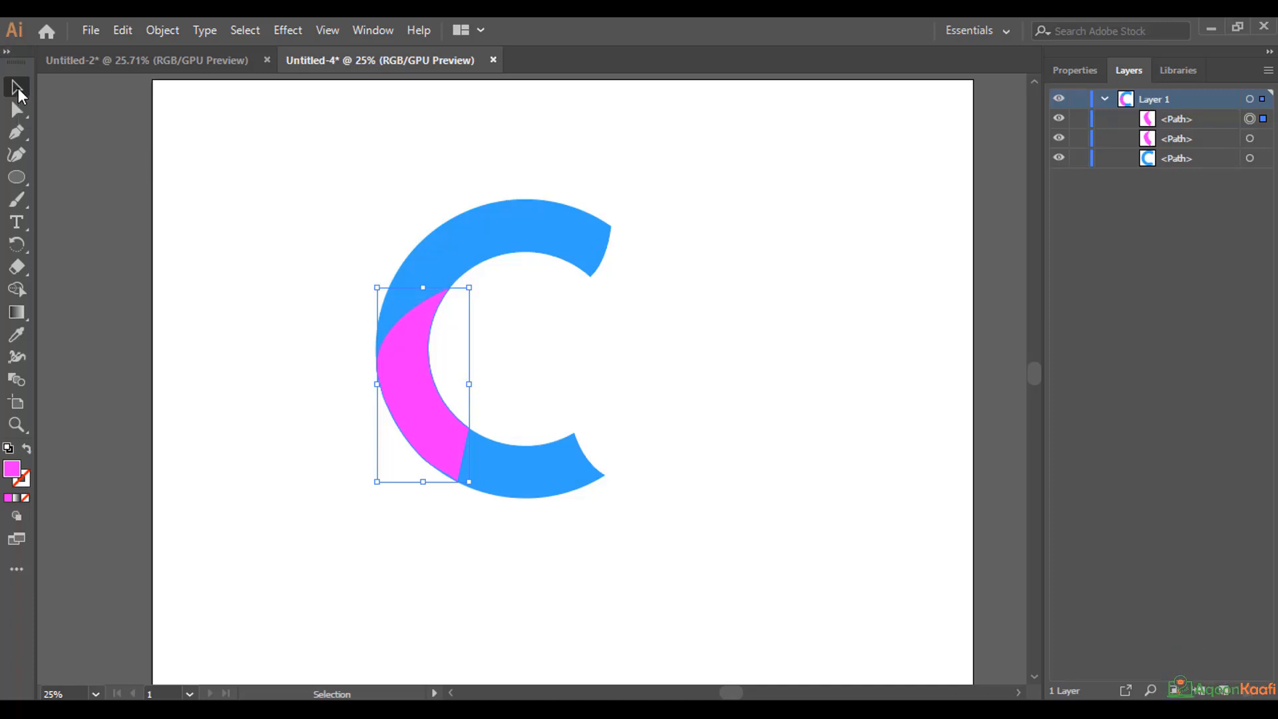
Try to apply Pathfinder's Minus Front to the blue C alone.
click(564, 265)
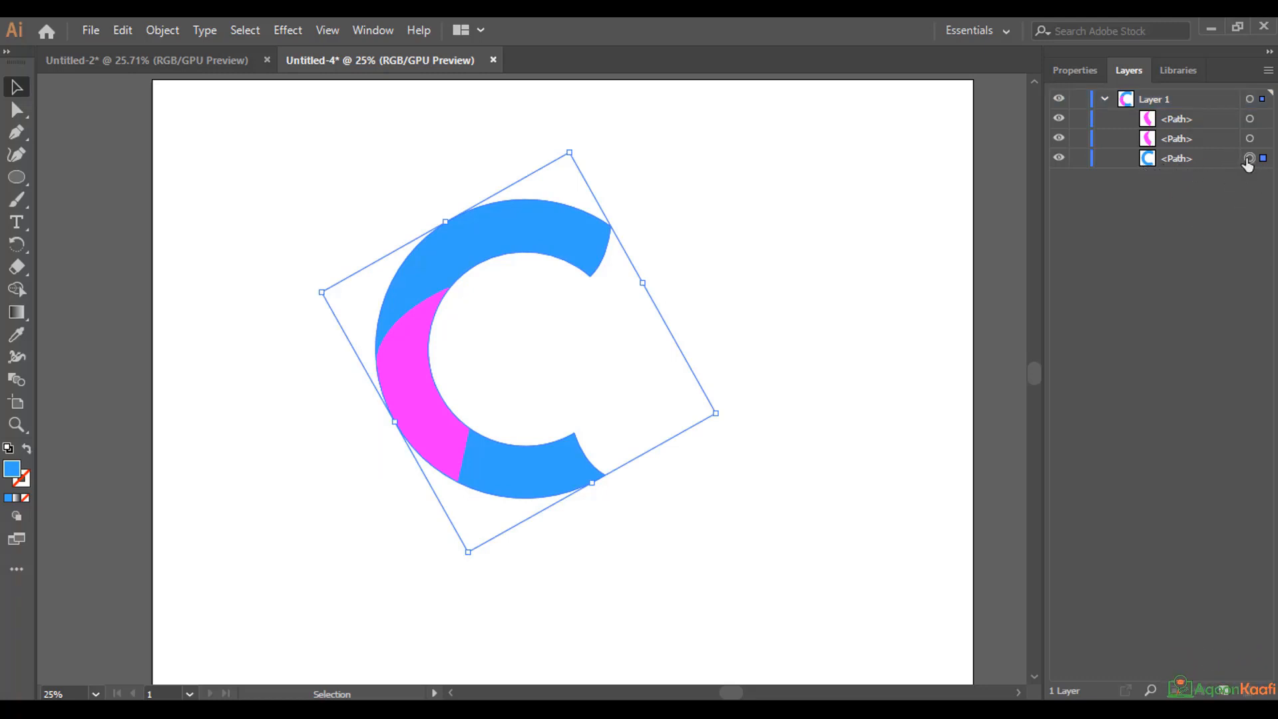
click(1069, 69)
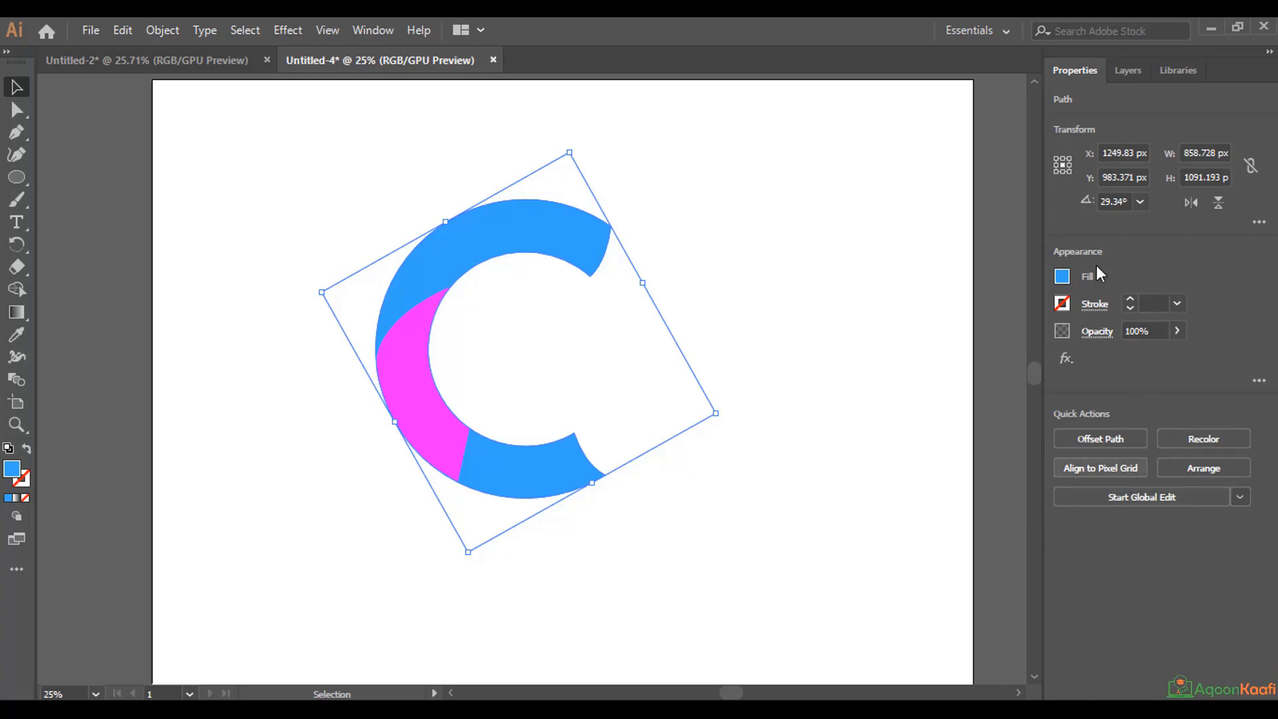
click(375, 31)
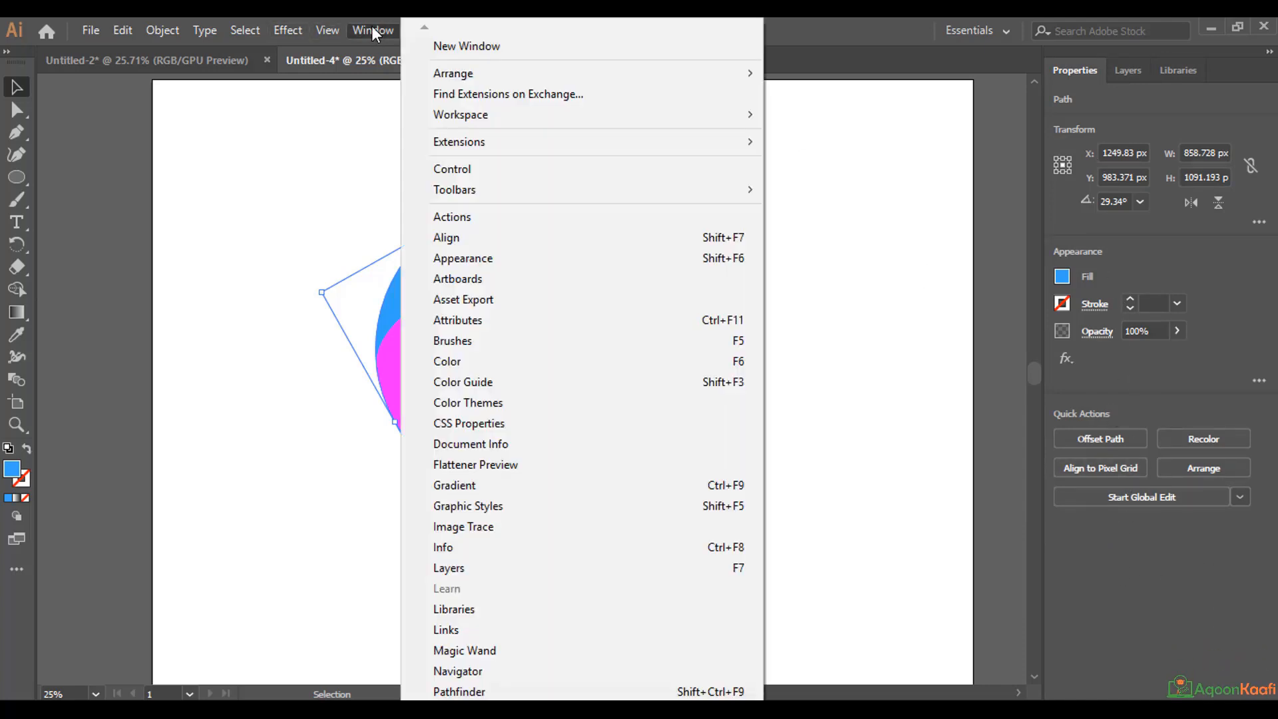
click(460, 691)
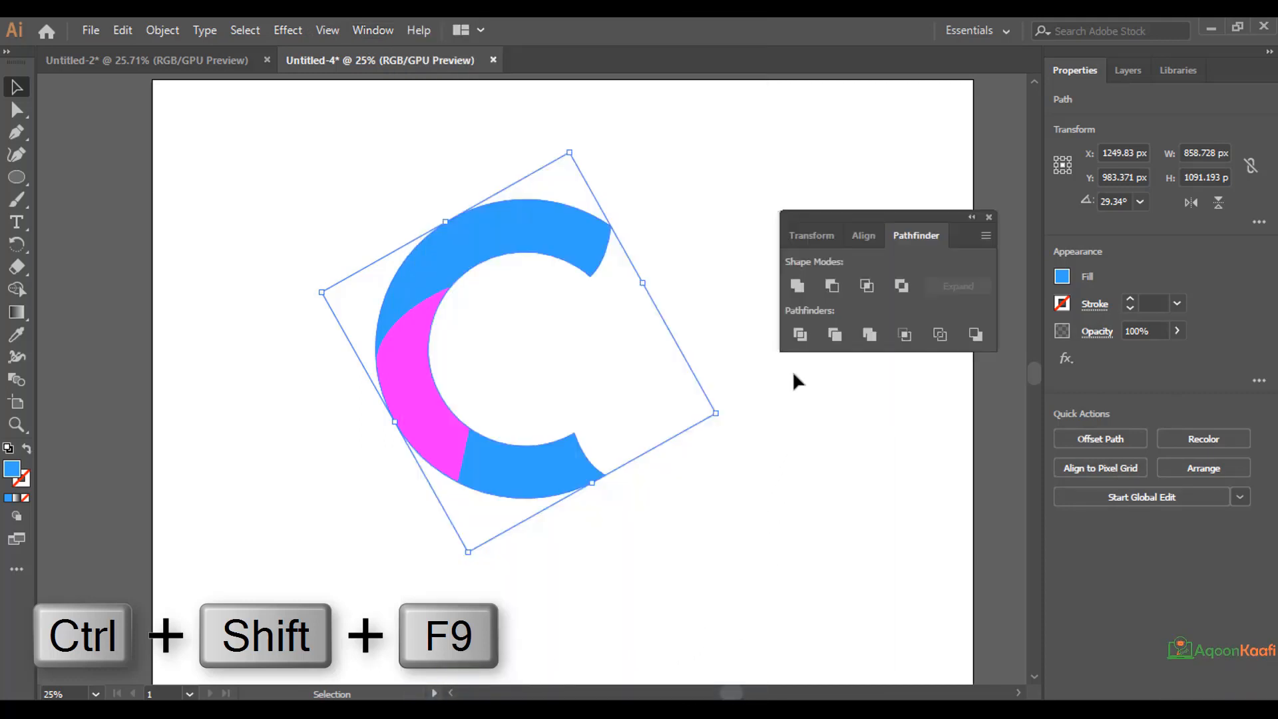
click(832, 285)
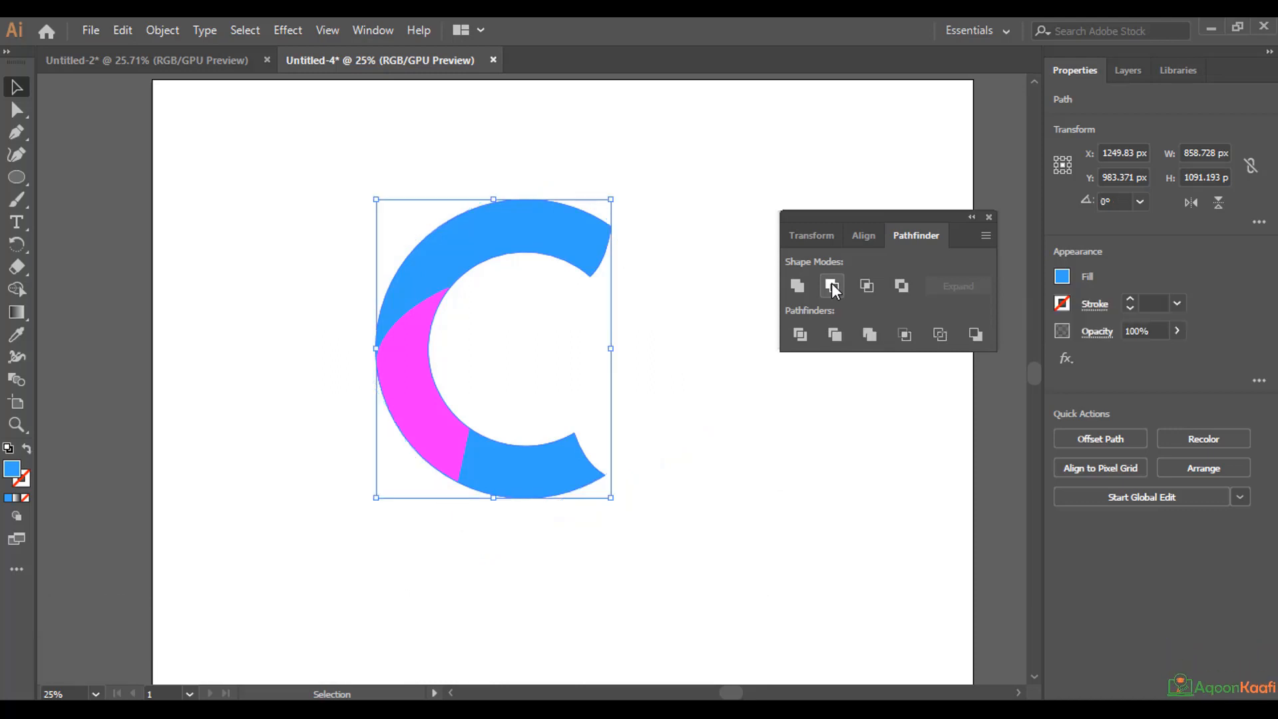
click(1126, 69)
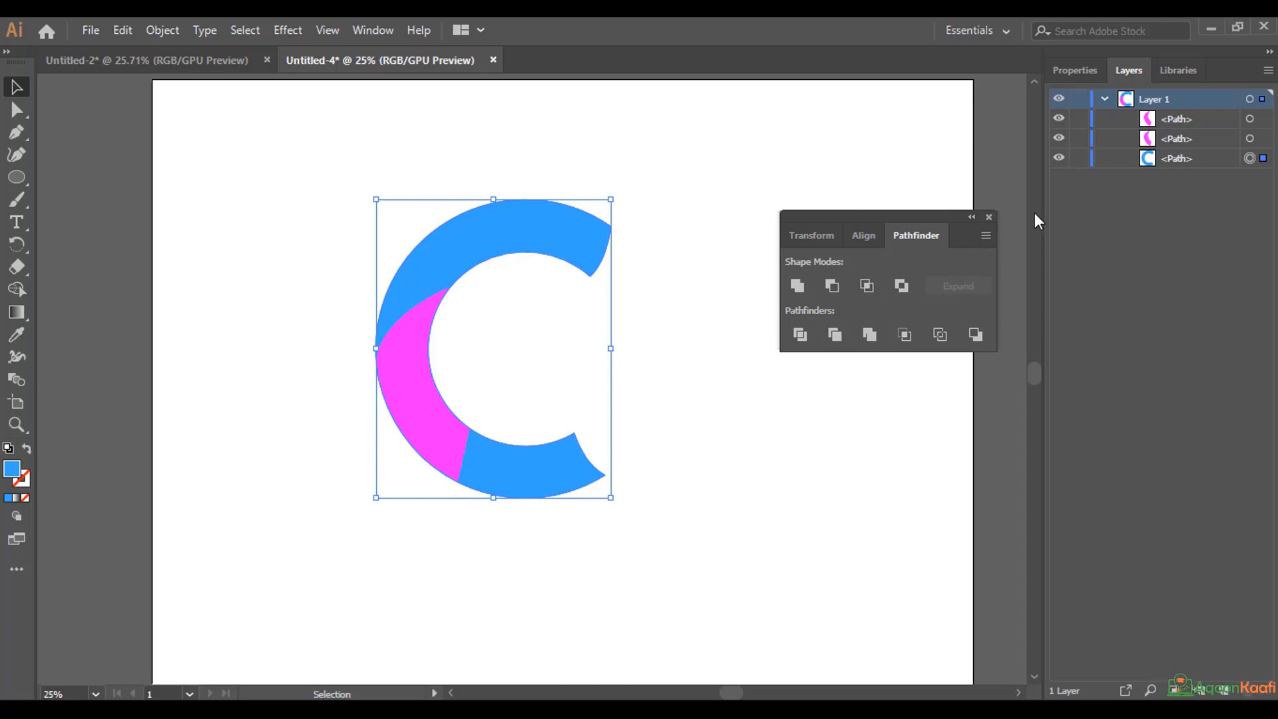
click(989, 218)
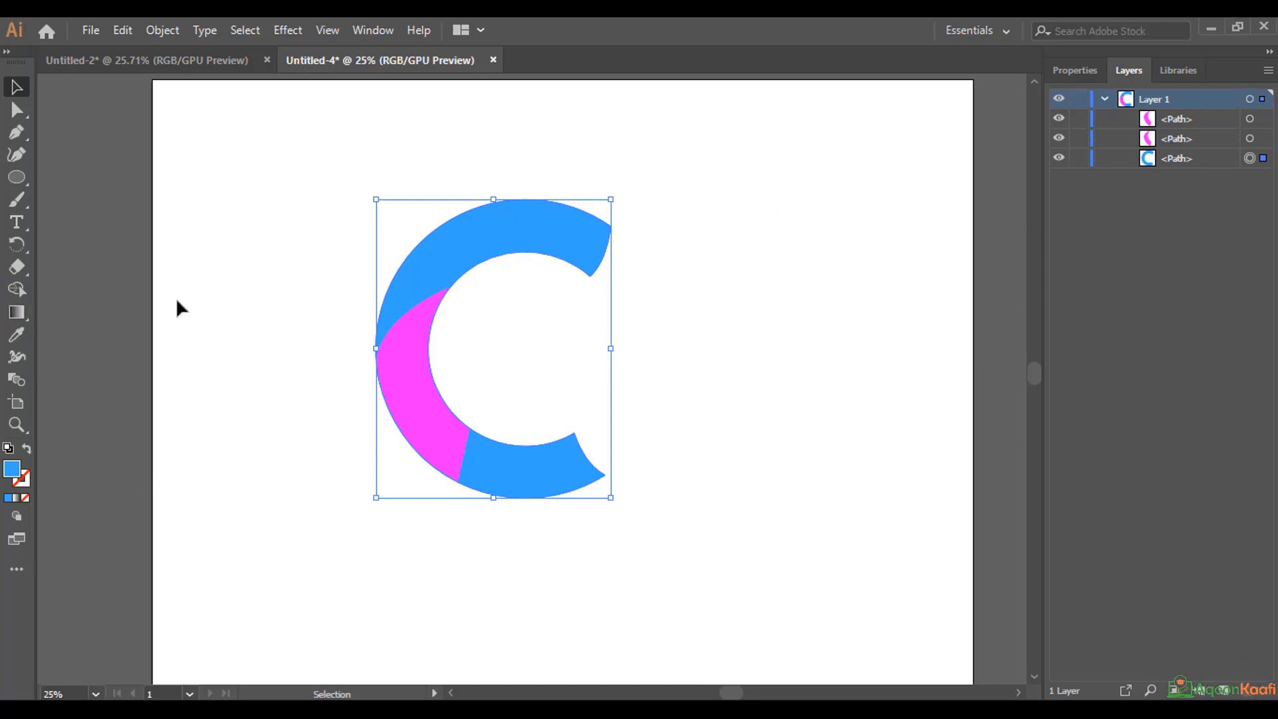
Select the C and both magenta paths, and use Shape Builder to divide the C into upper, middle and lower pieces.
drag(231, 146, 731, 651)
click(1249, 98)
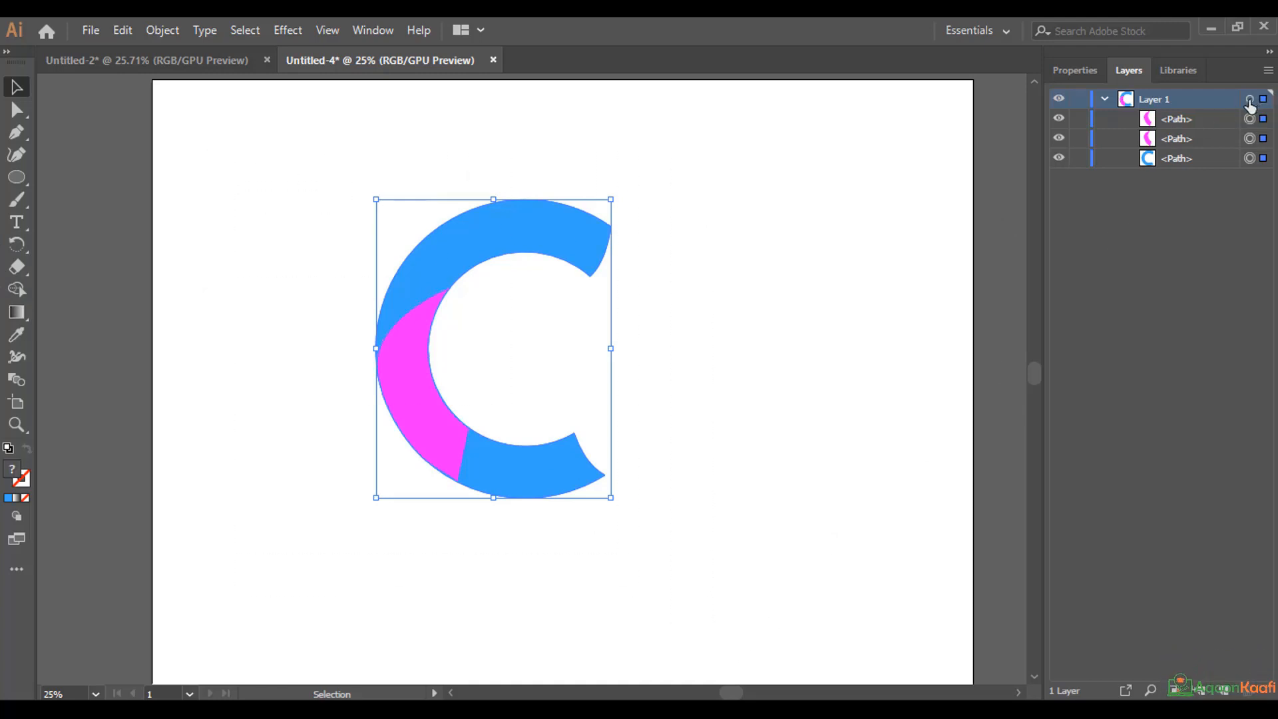
click(1249, 158)
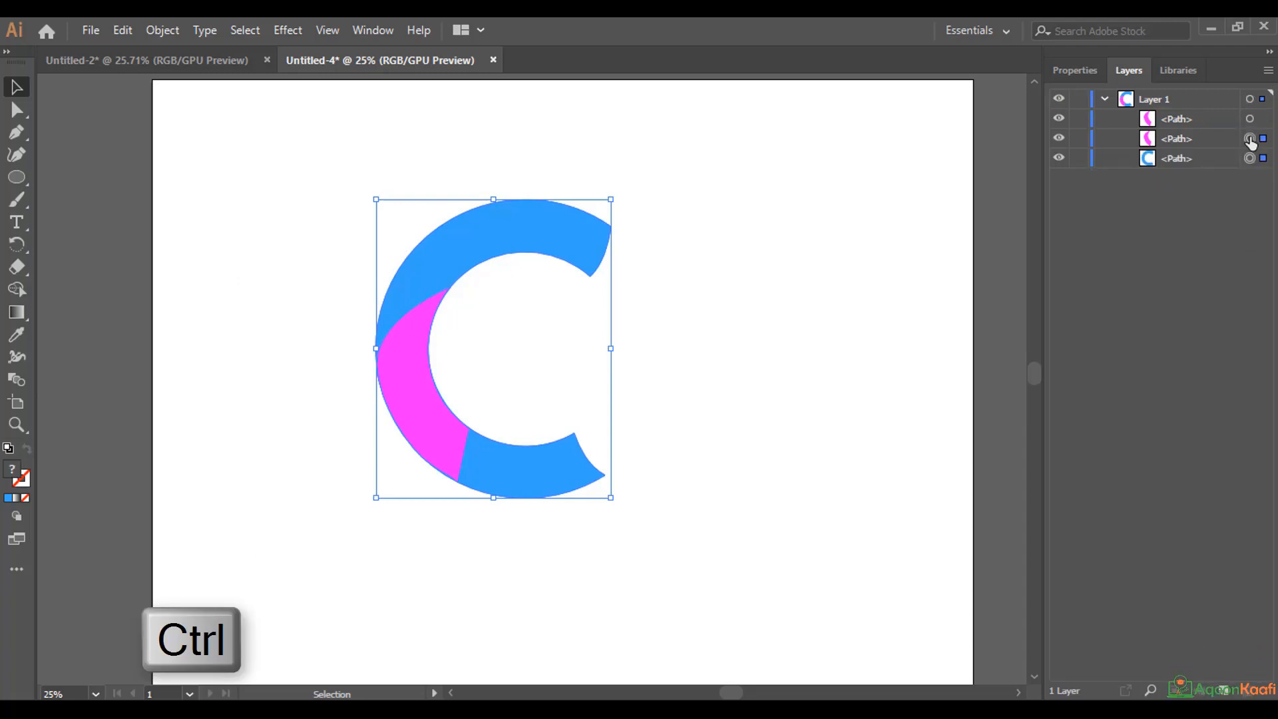
ctrl+click(1252, 120)
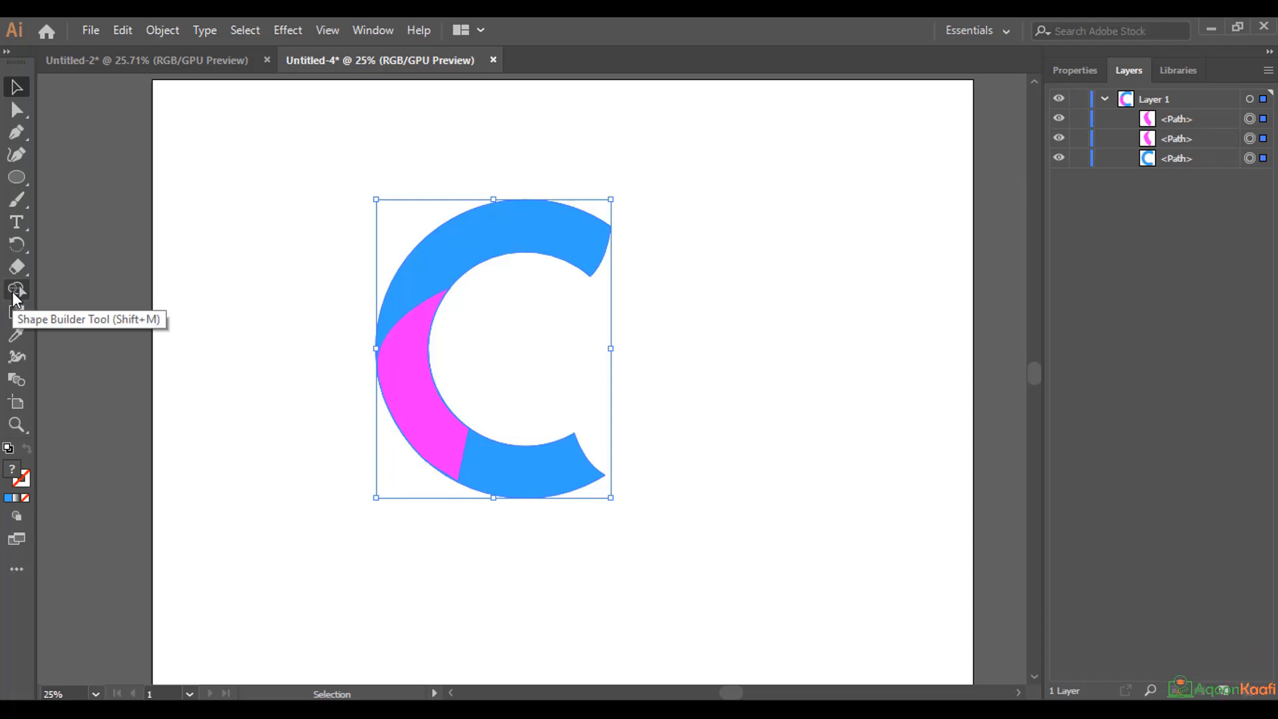
click(13, 291)
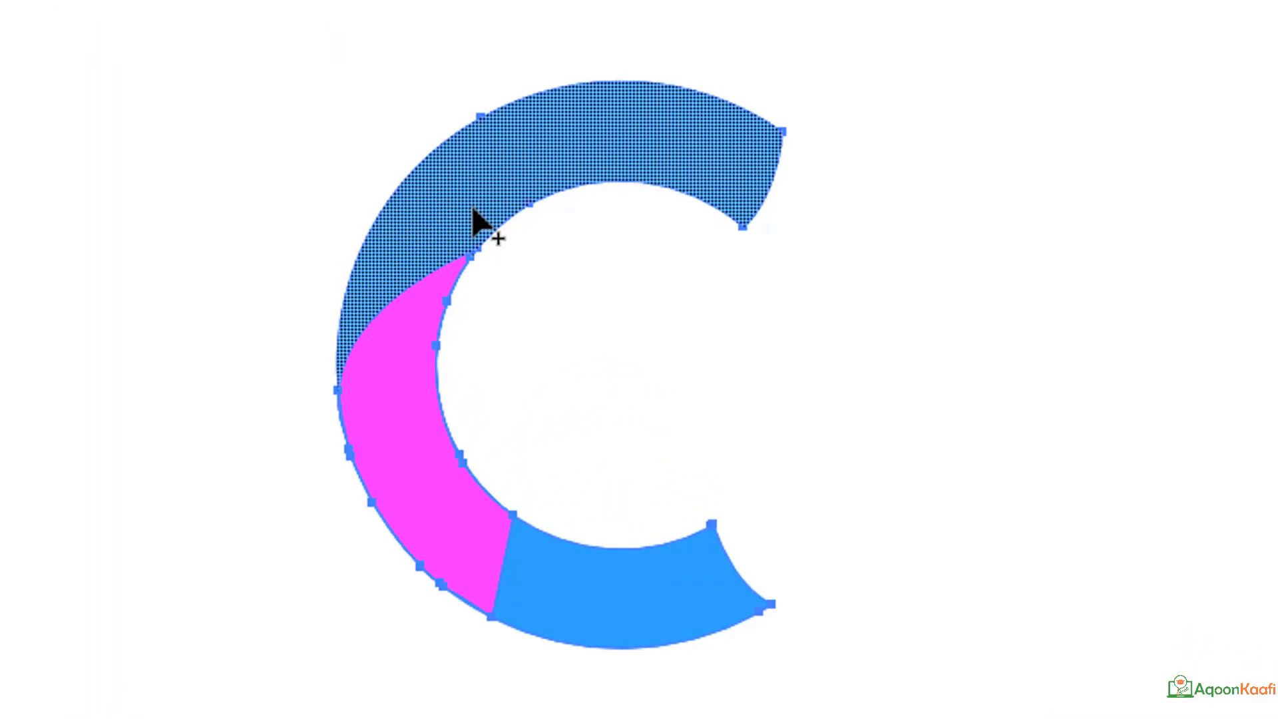
click(397, 448)
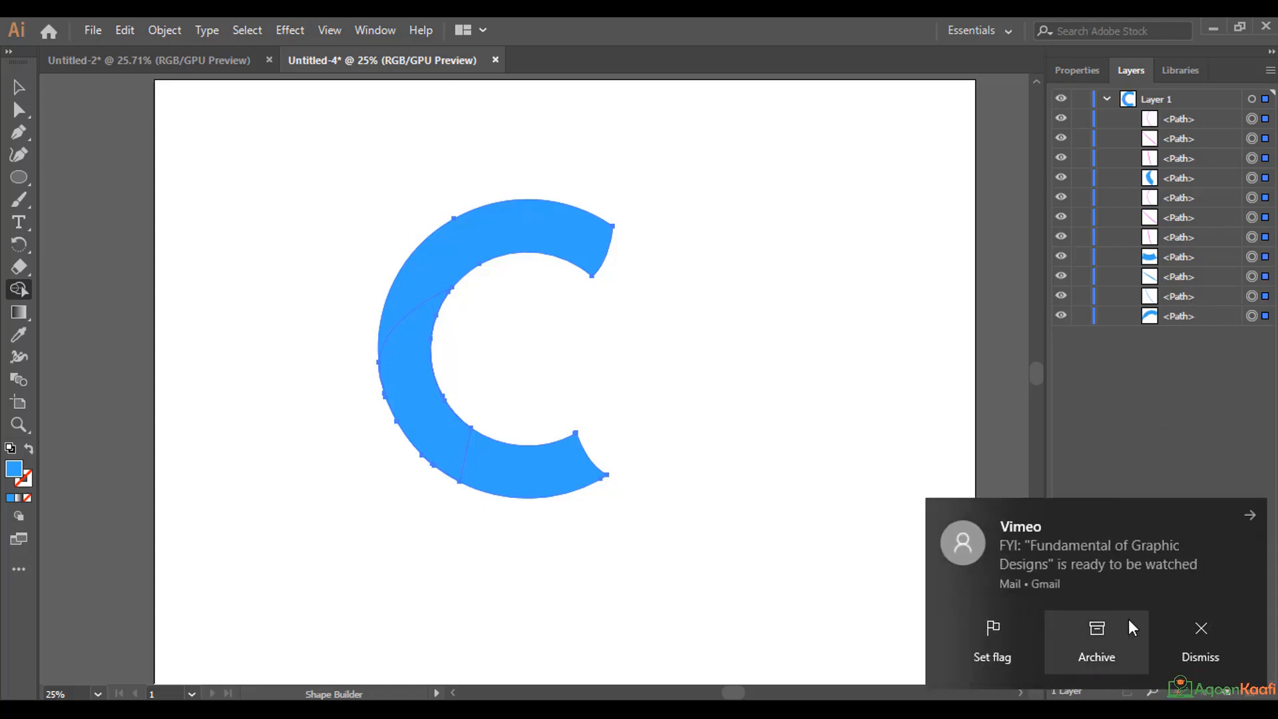
click(1197, 626)
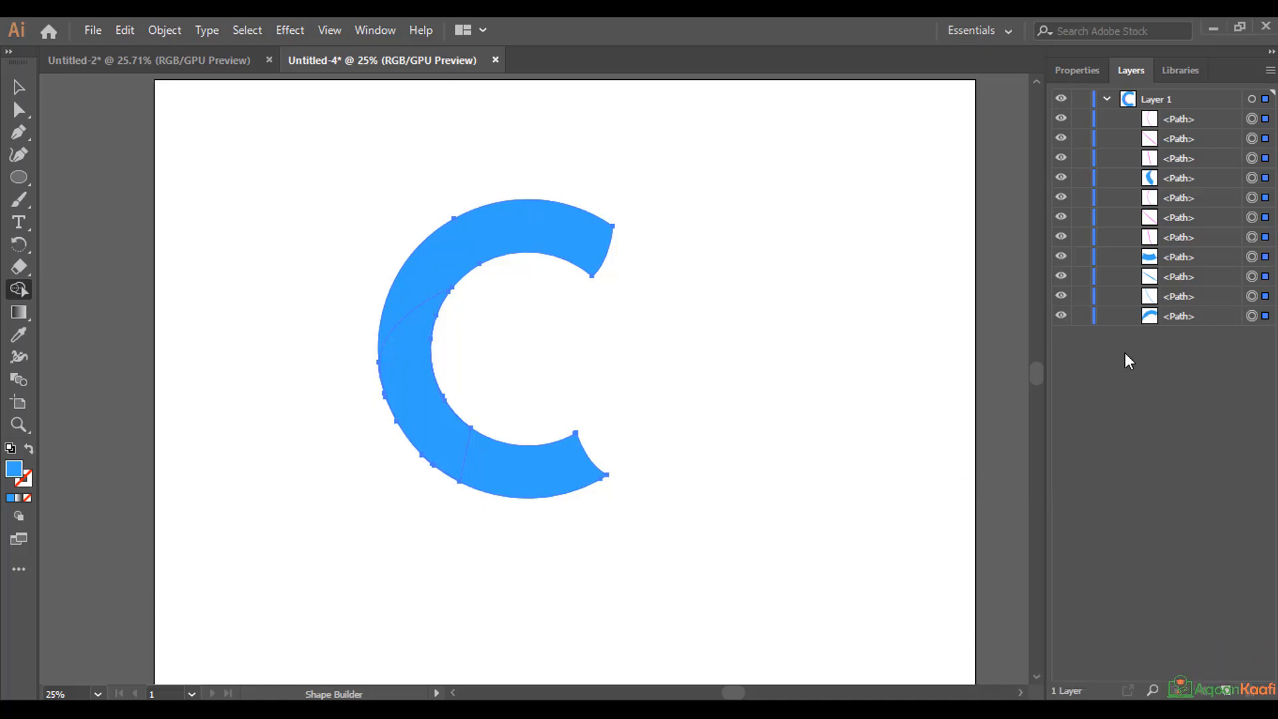
Deselect the artwork and delete the three thin magenta leftover paths stacked above the C's middle piece.
click(19, 87)
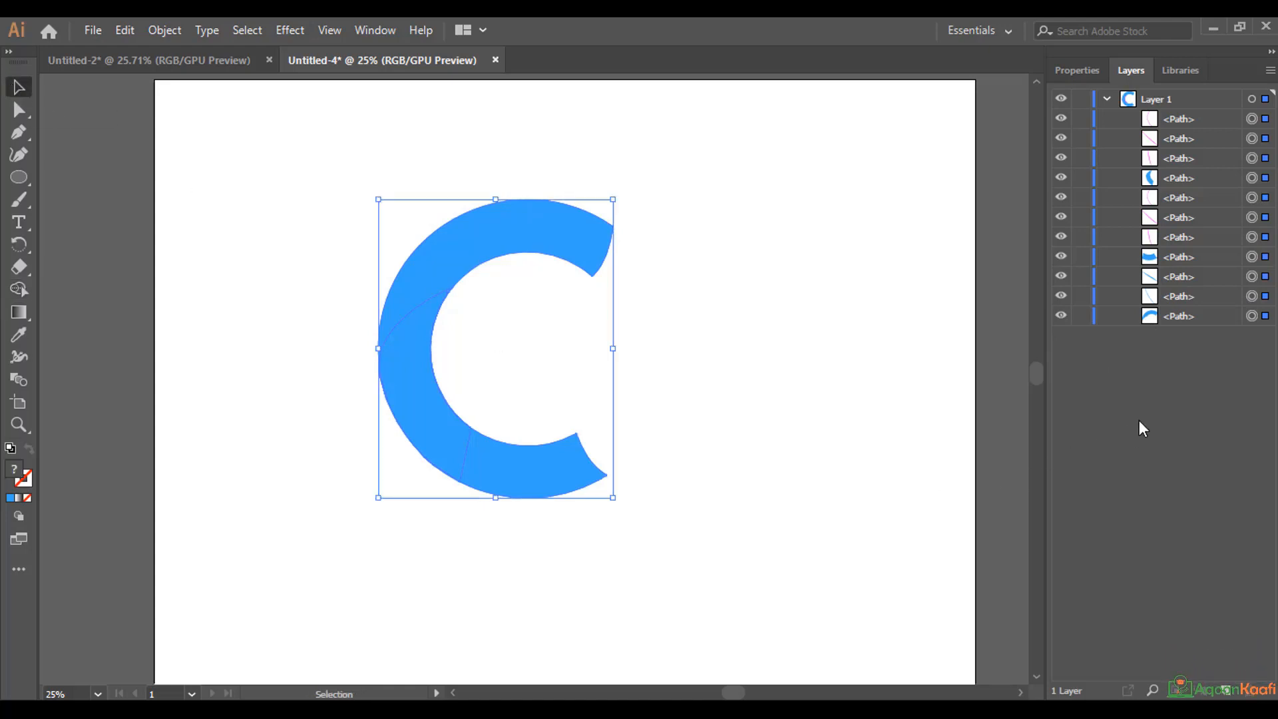
click(1264, 316)
click(692, 377)
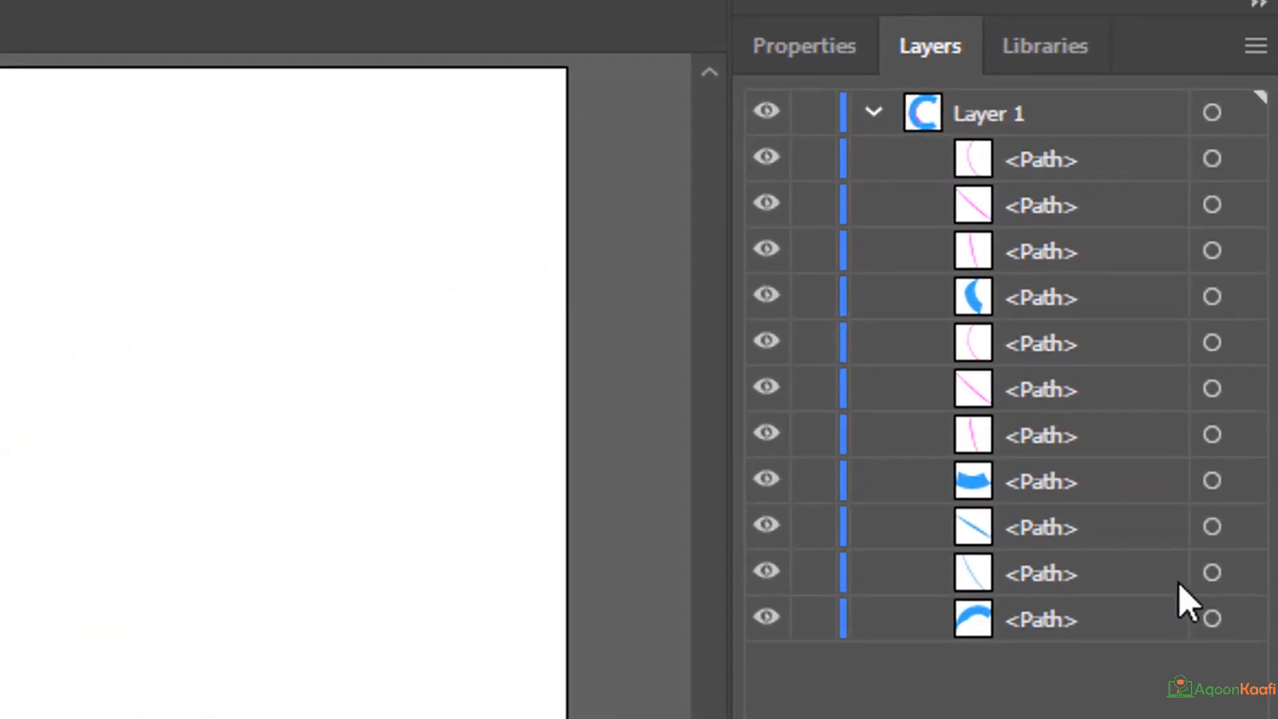
click(1213, 160)
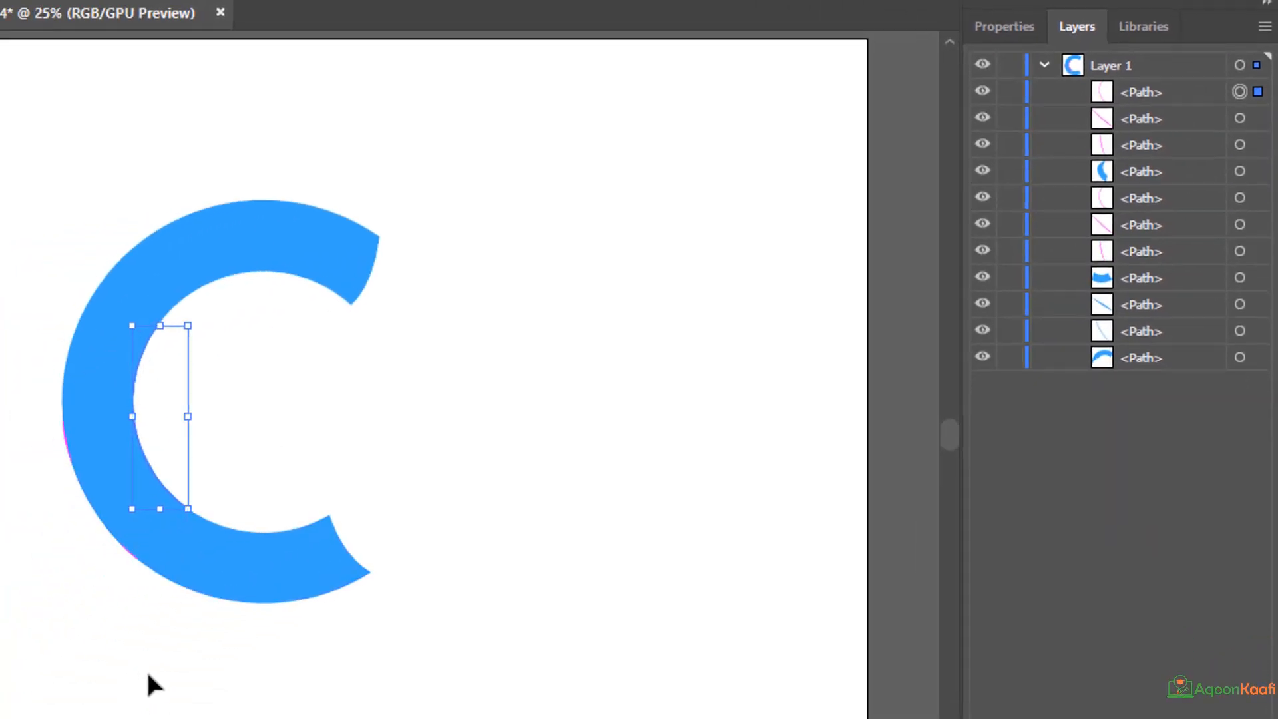
key(Delete)
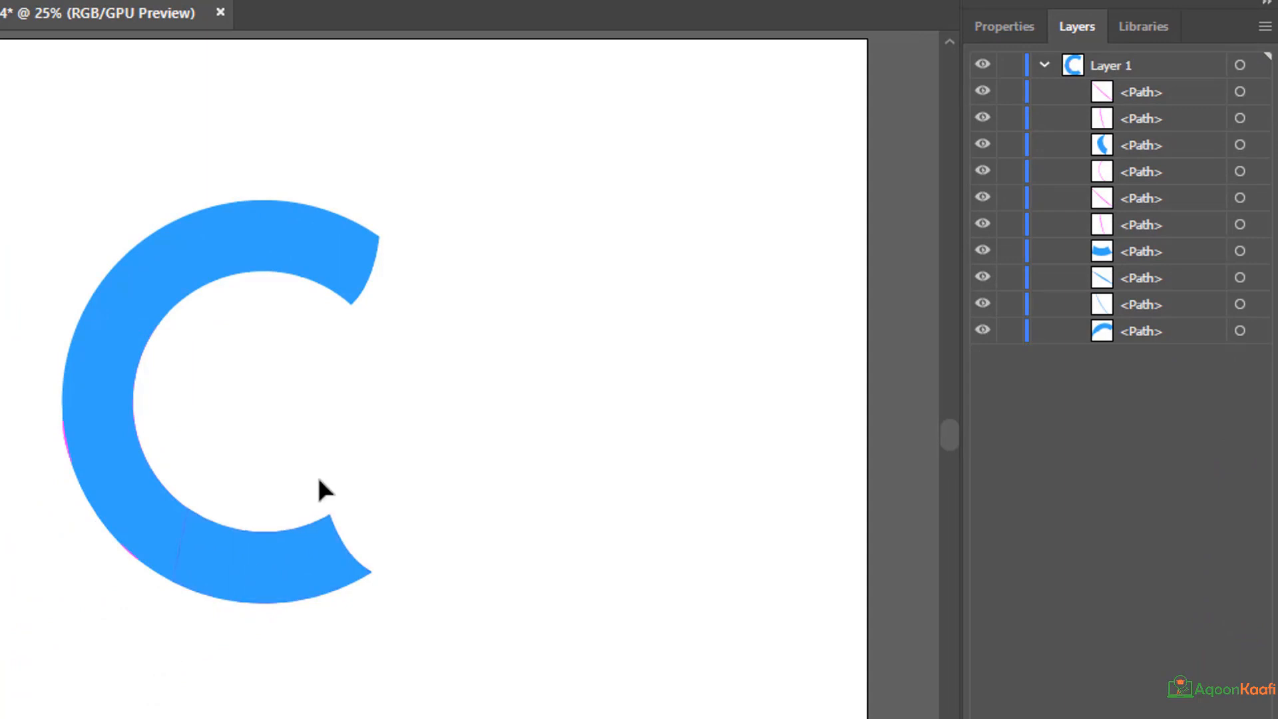
click(1238, 119)
key(Delete)
click(1240, 92)
key(Delete)
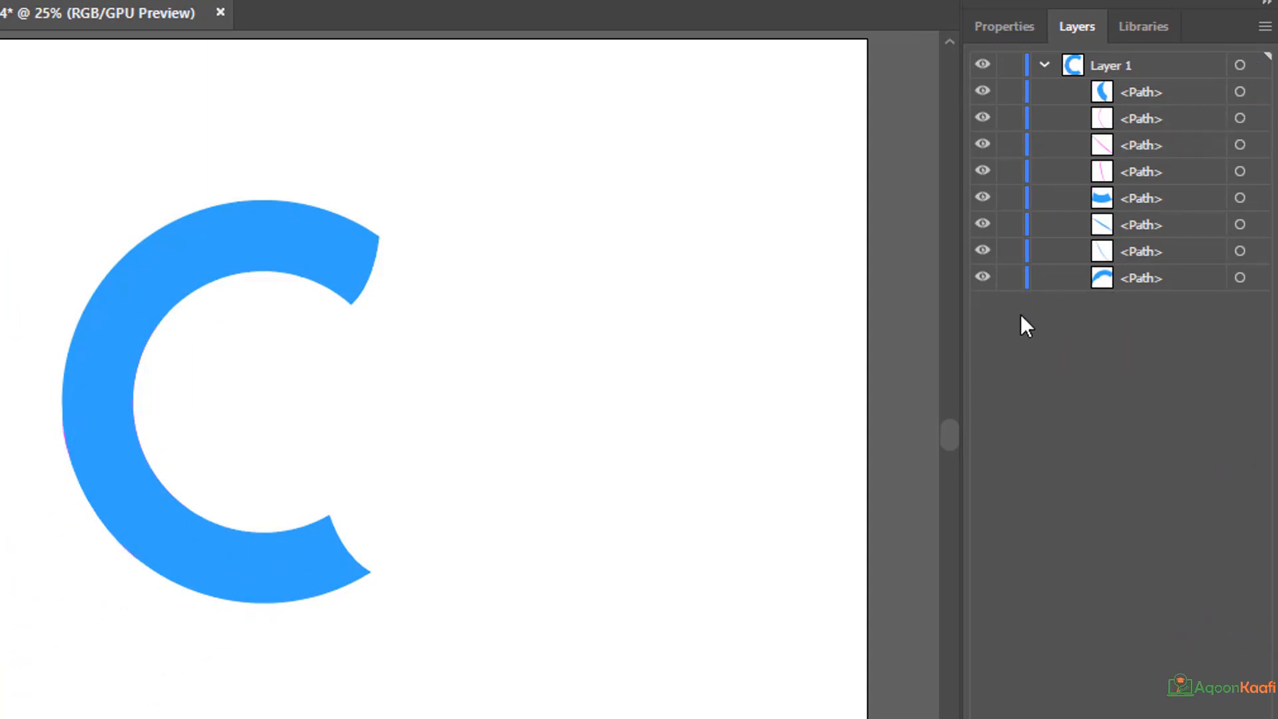
Delete the three thin magenta leftover paths between the C's middle and lower pieces in the stacking order.
click(1239, 119)
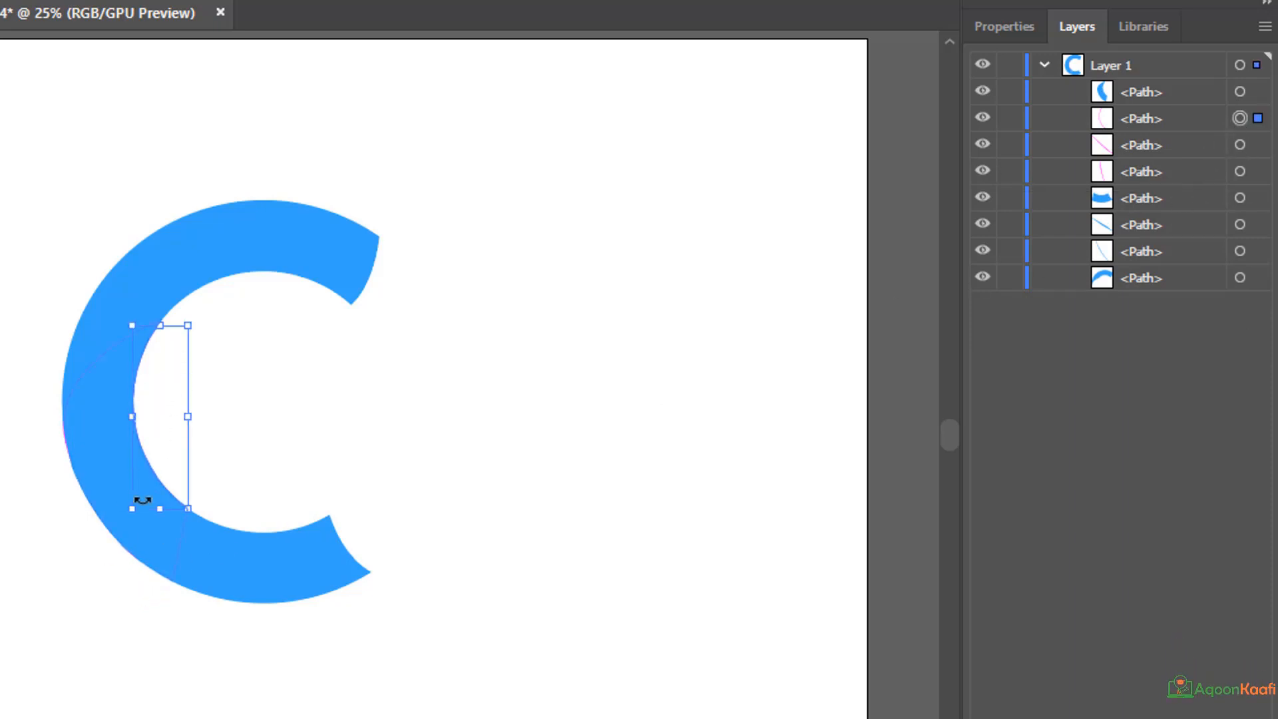
key(Delete)
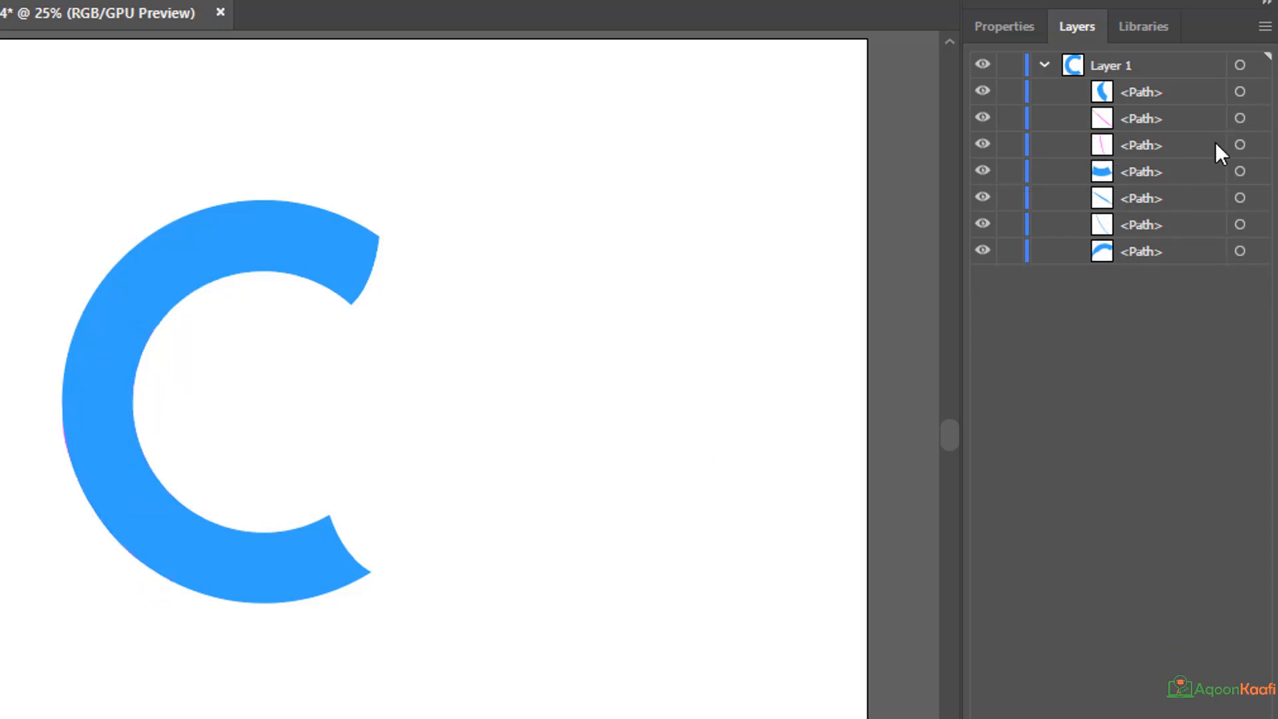
key(Delete)
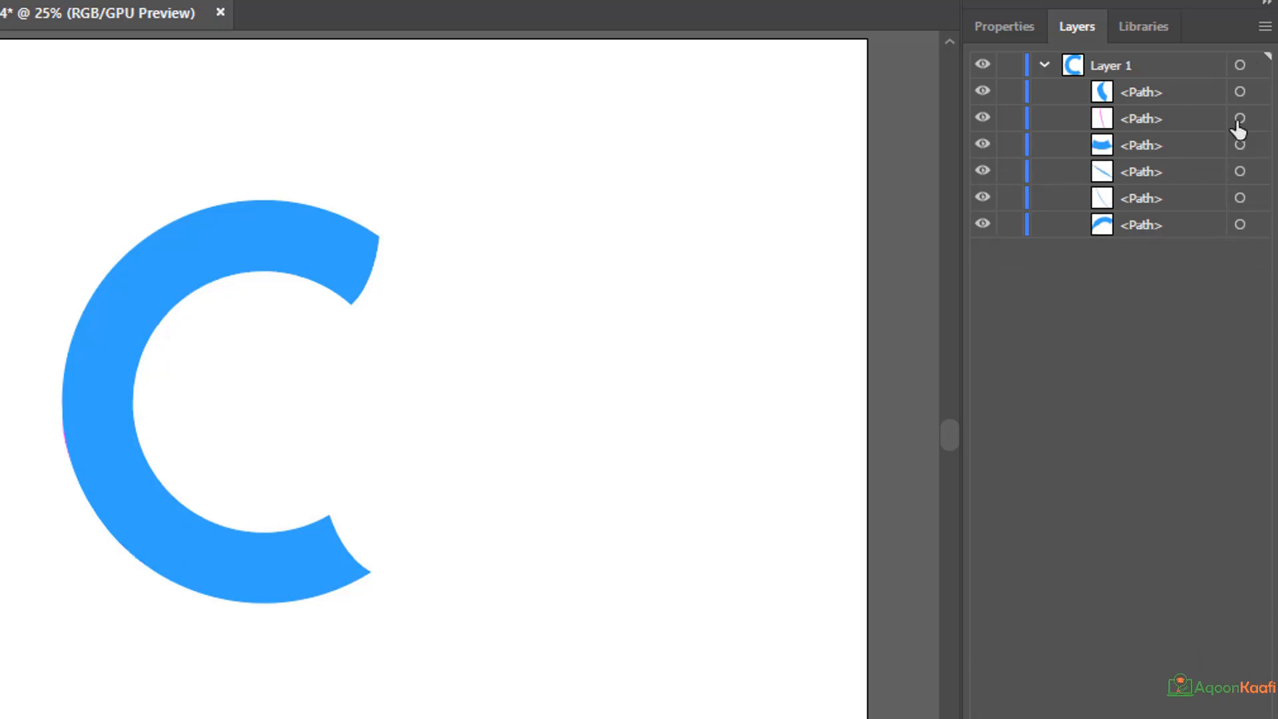
click(1238, 120)
key(Delete)
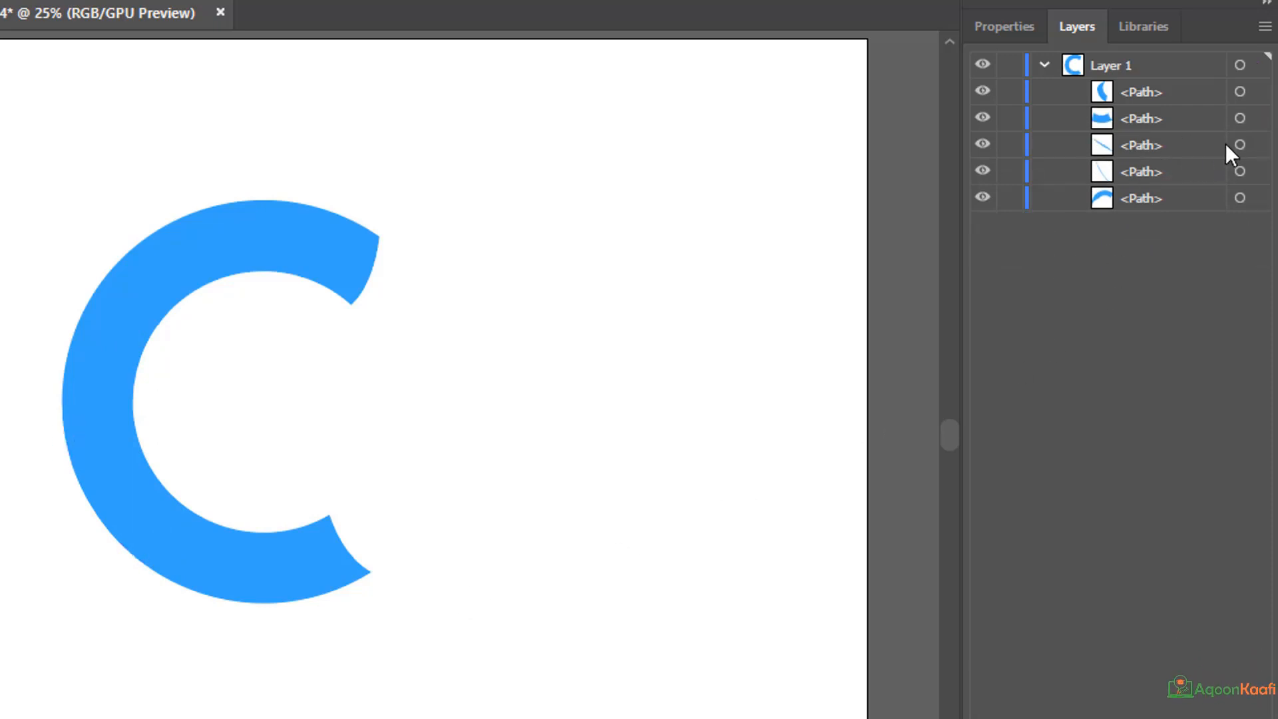
Identify the C's three blue pieces and delete the two thin blue leftover paths between the lower and upper pieces in the stacking order.
click(277, 265)
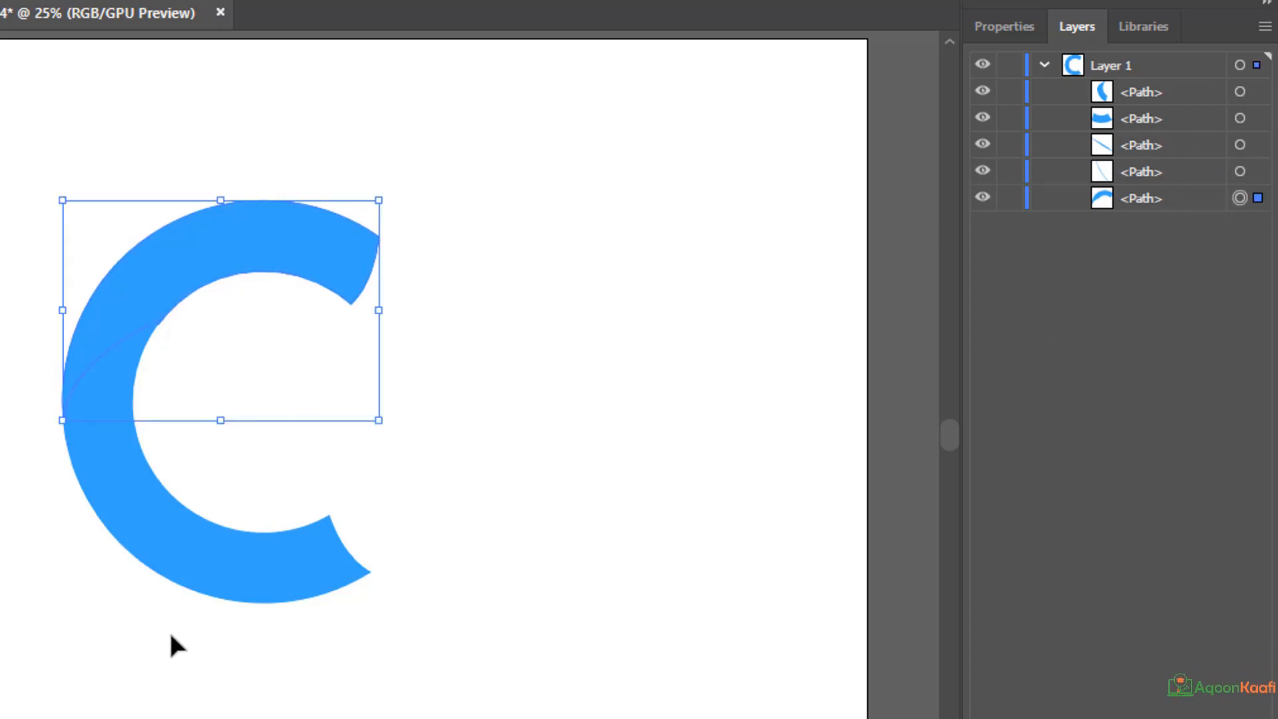
click(260, 578)
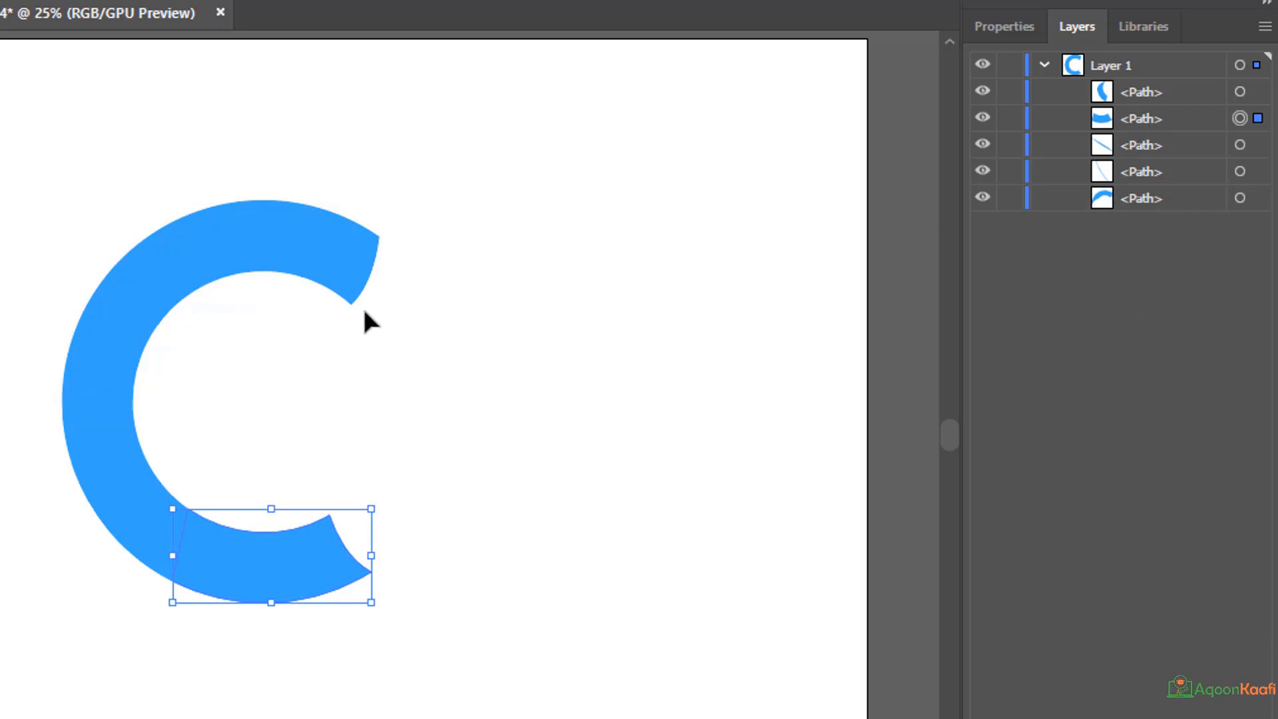
click(113, 450)
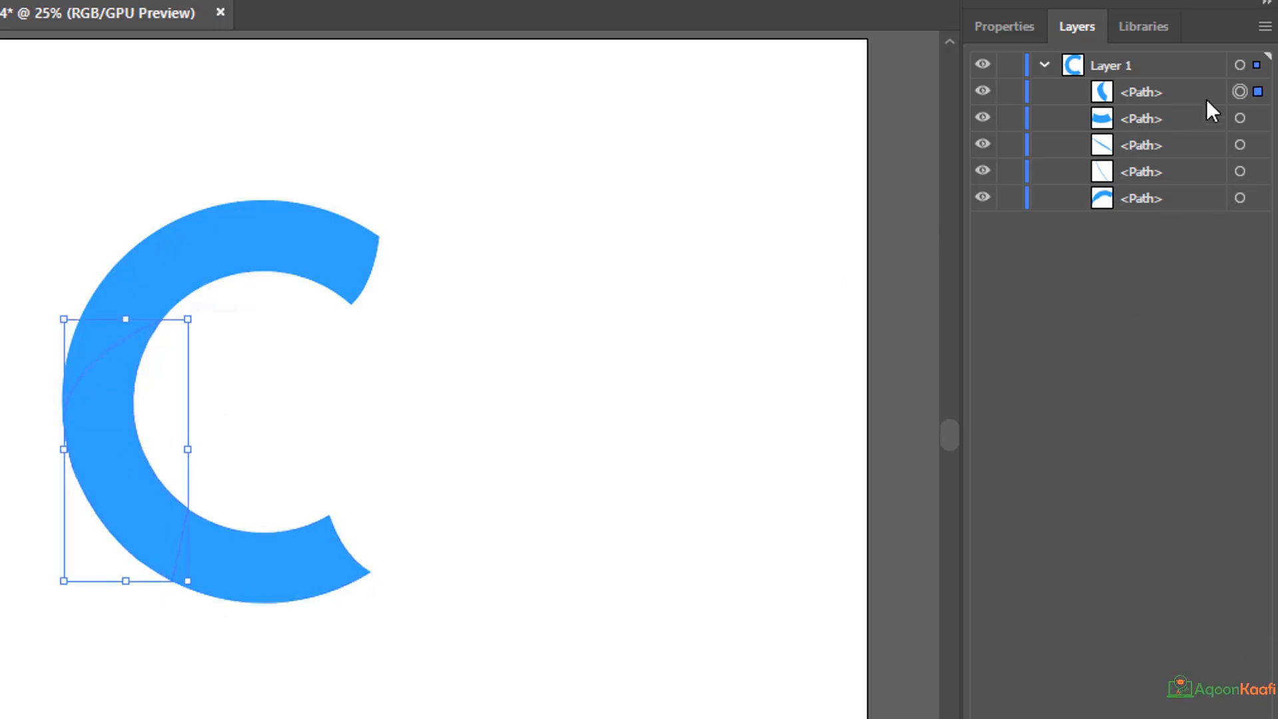
click(1239, 145)
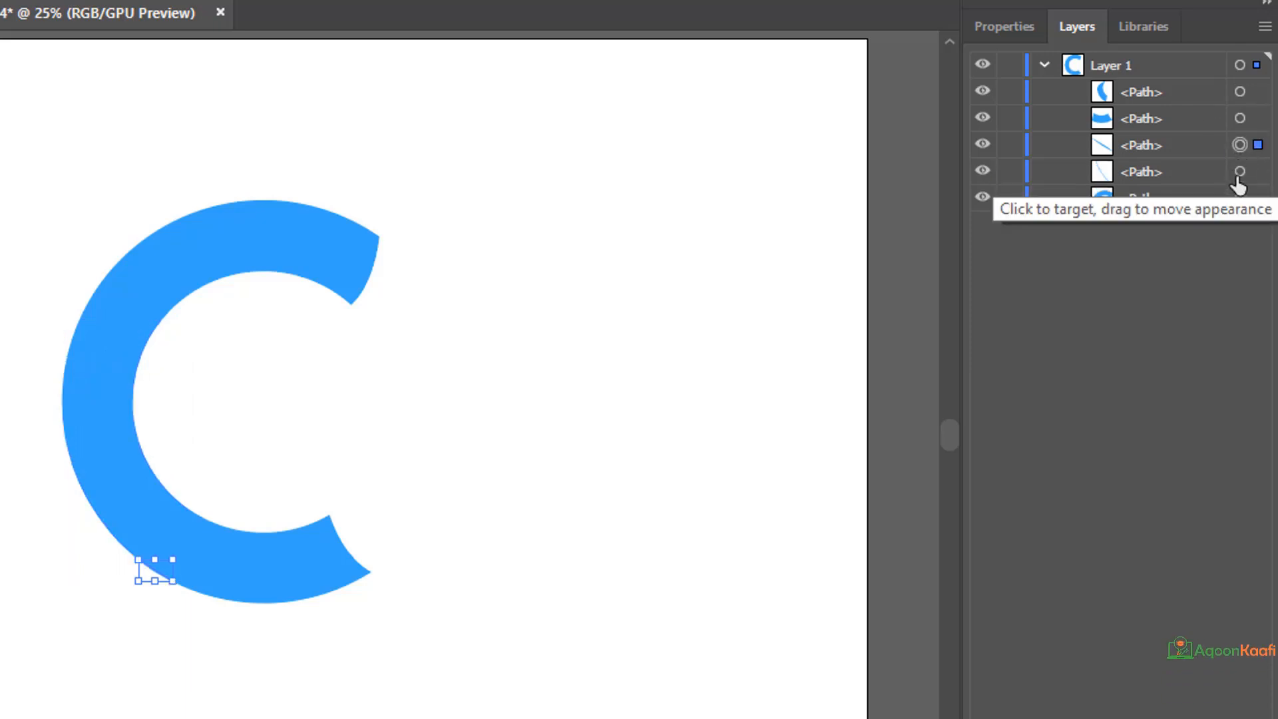
click(1240, 172)
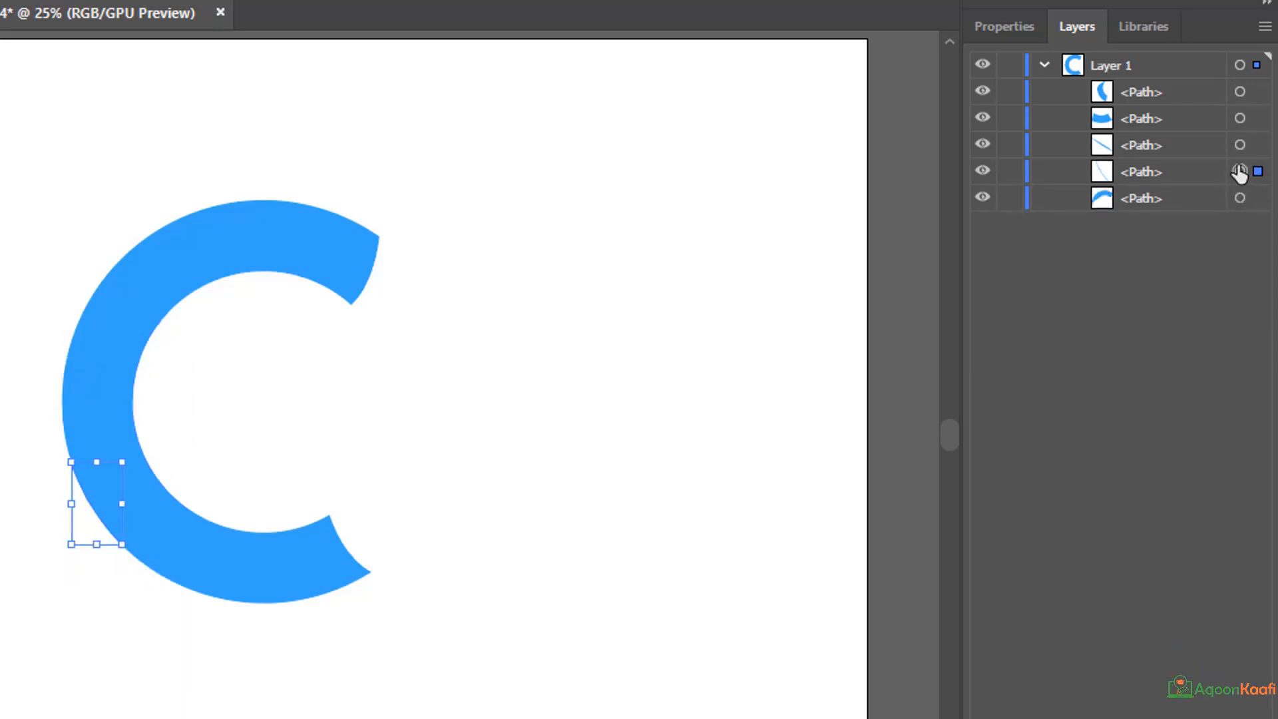
key(Delete)
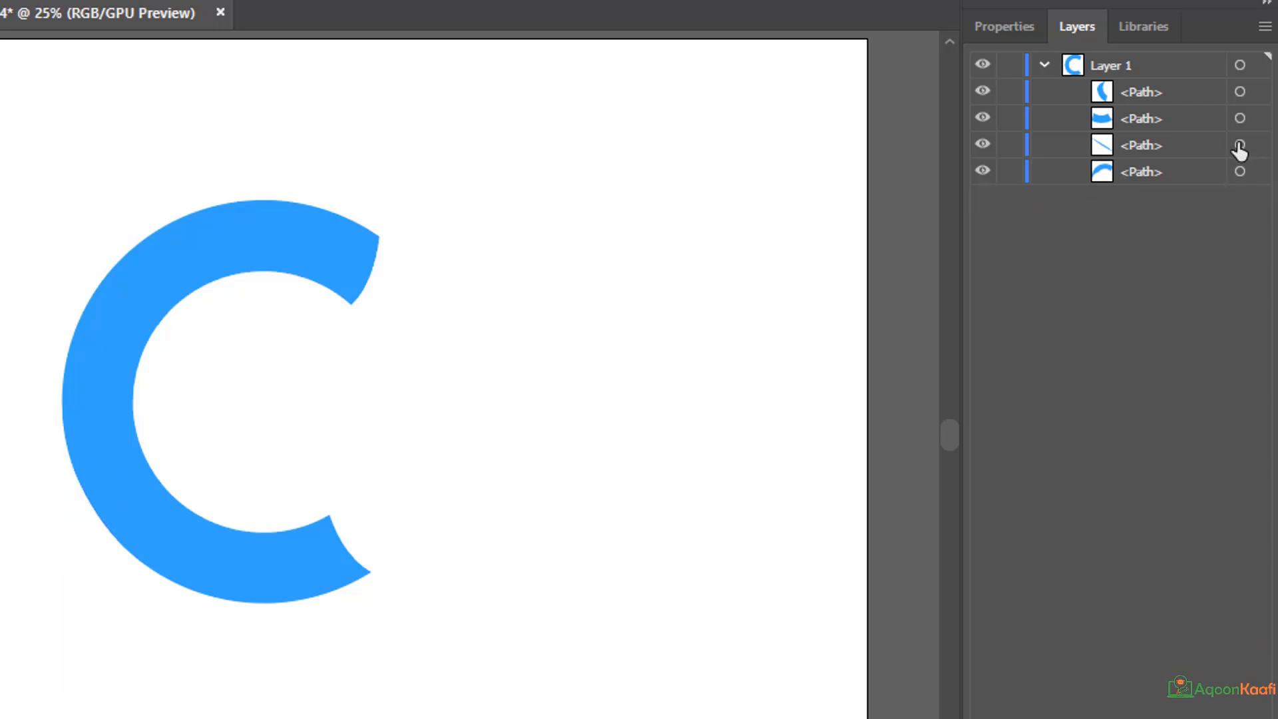
key(Delete)
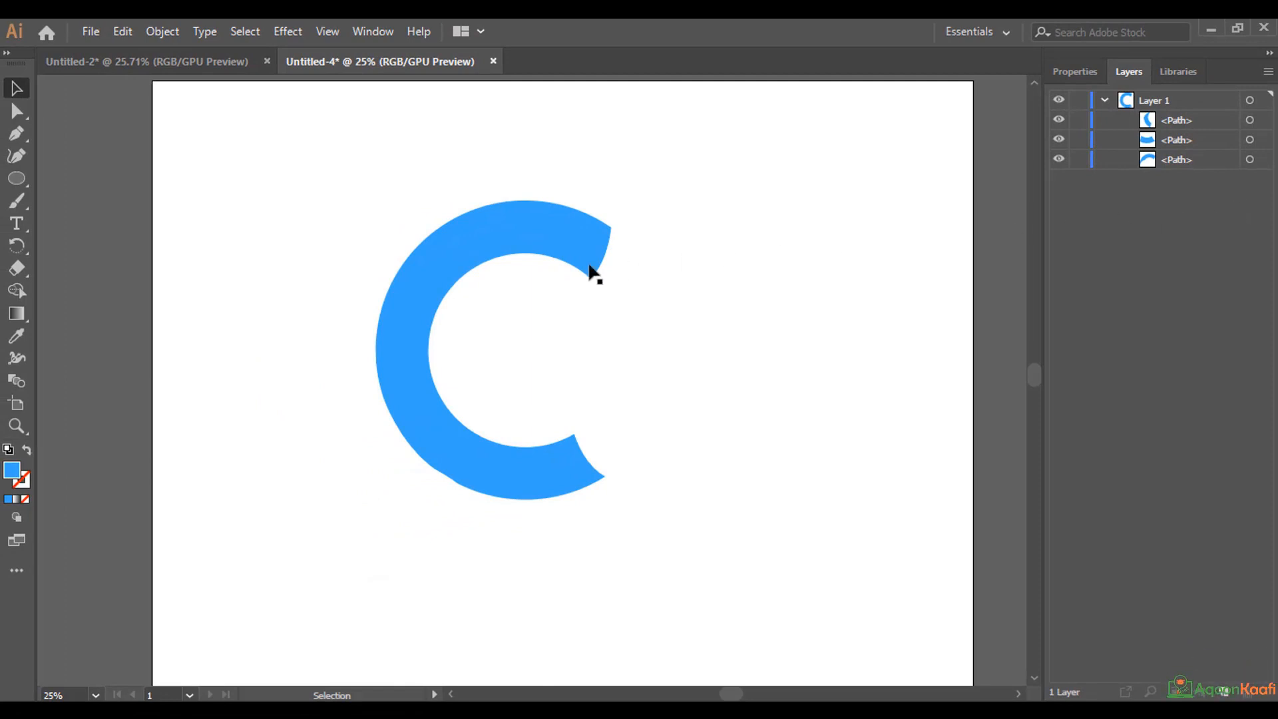
Check the C's separate pieces and fill the upper piece with the Summer gradient swatch.
click(590, 270)
click(394, 408)
click(502, 474)
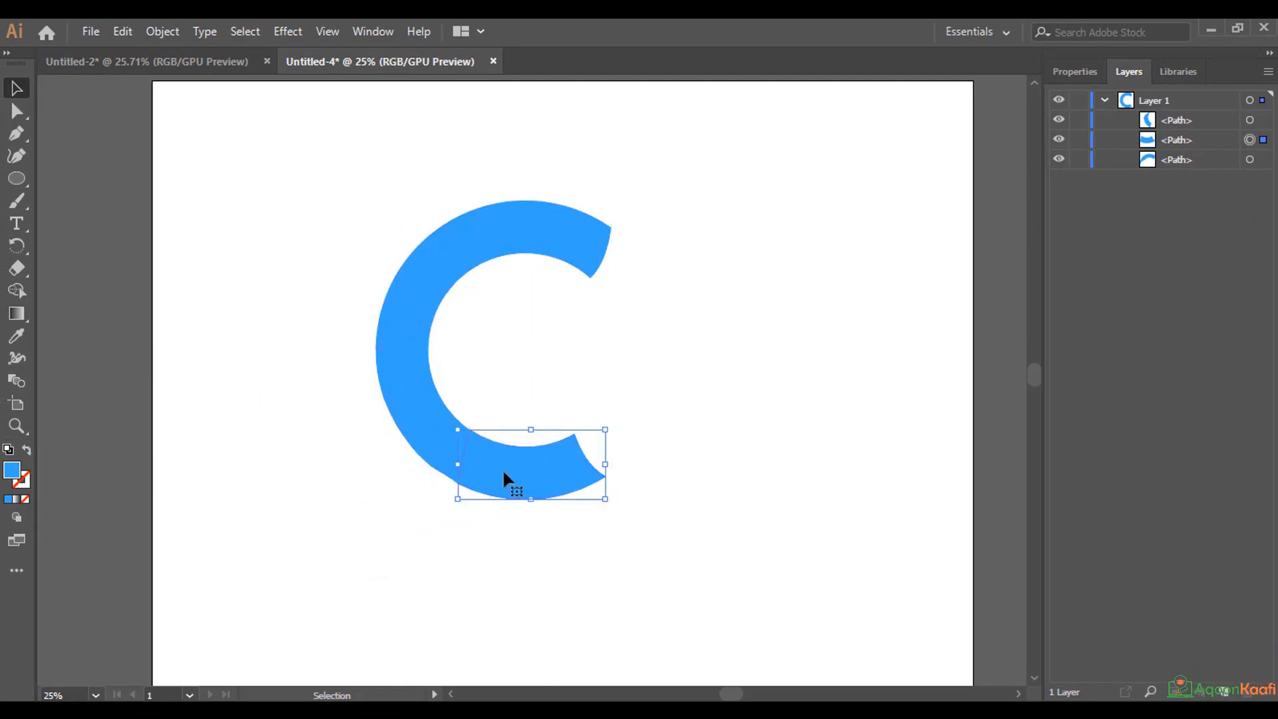
click(525, 245)
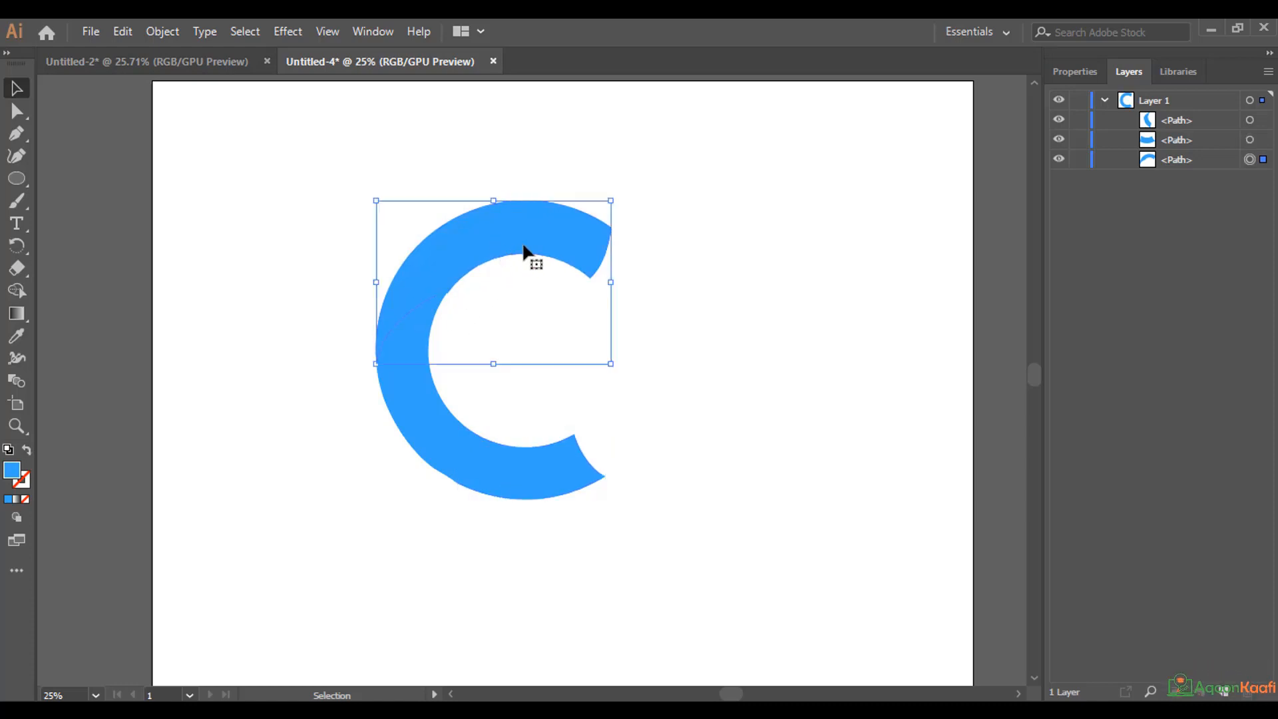
click(1082, 72)
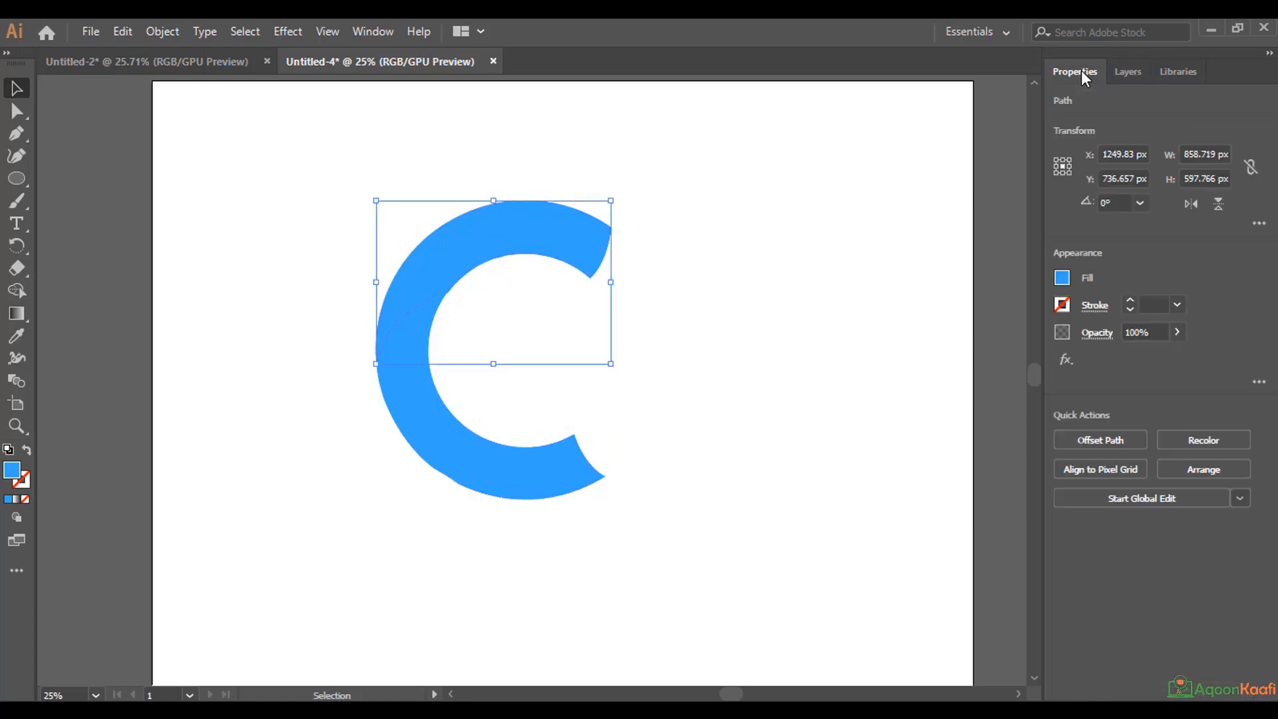
click(1062, 278)
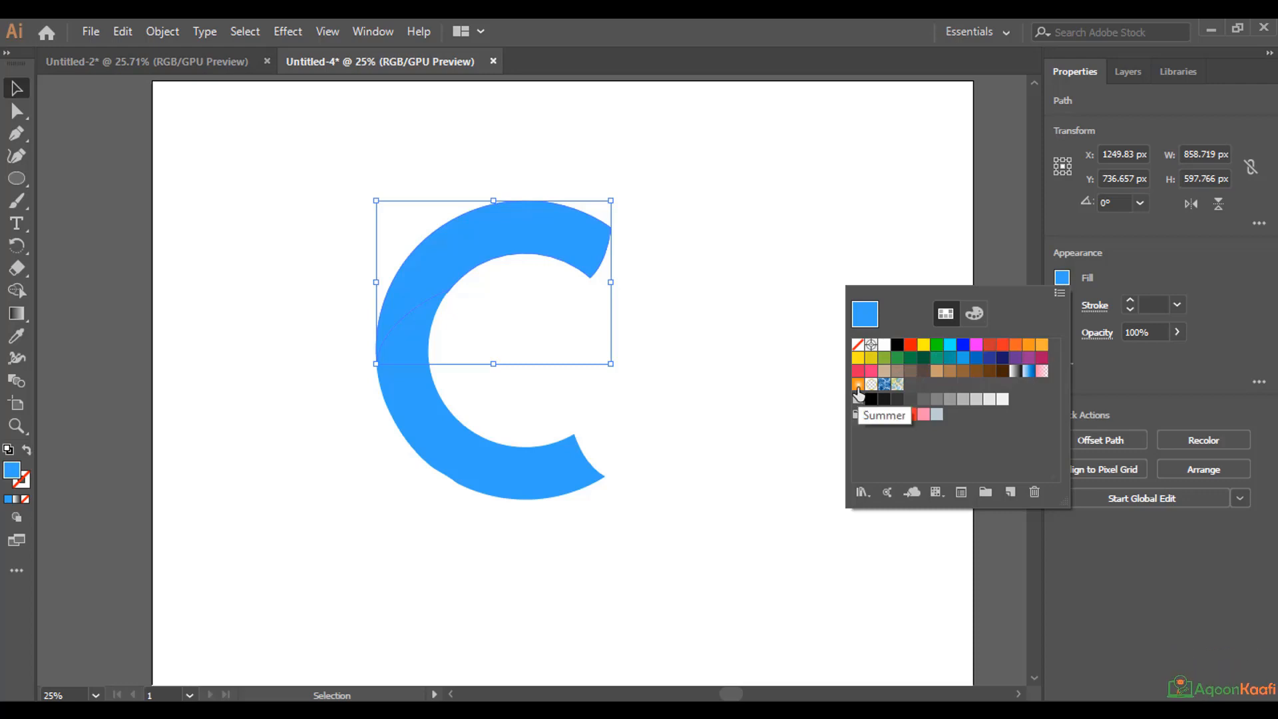
click(858, 386)
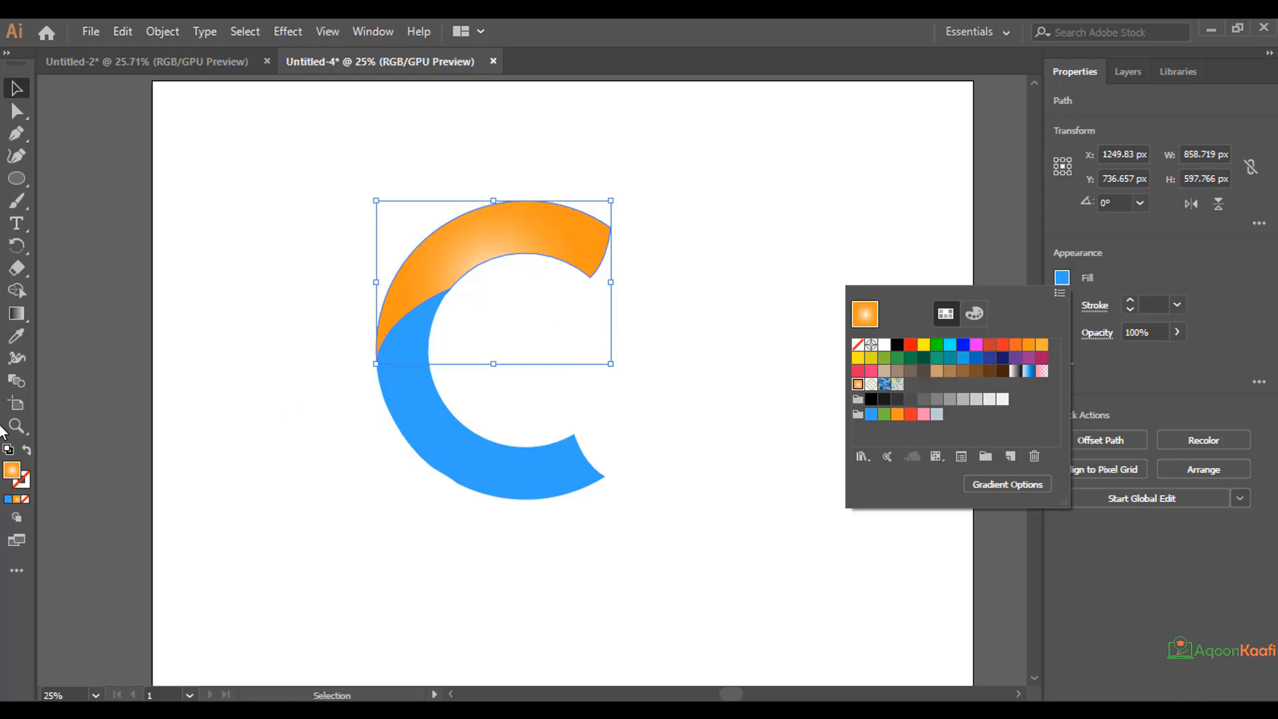
Activate the Gradient tool for the upper piece and open the gradient settings.
click(18, 318)
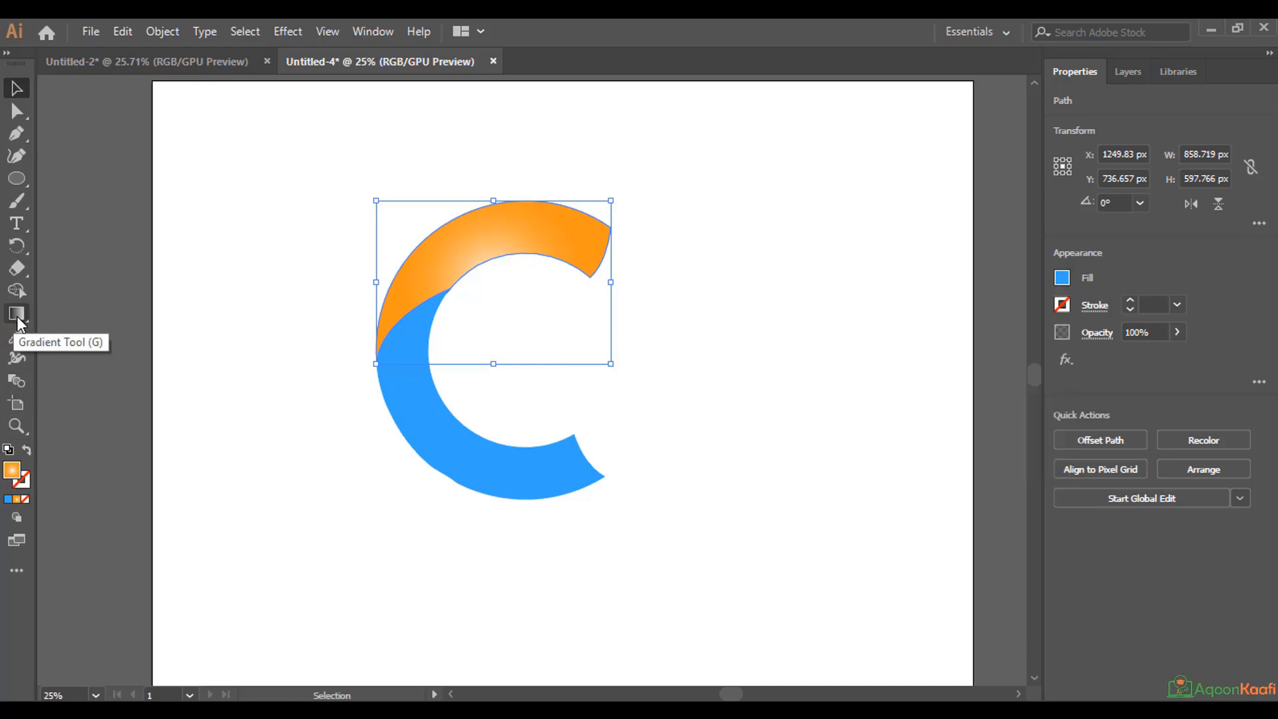
key(g)
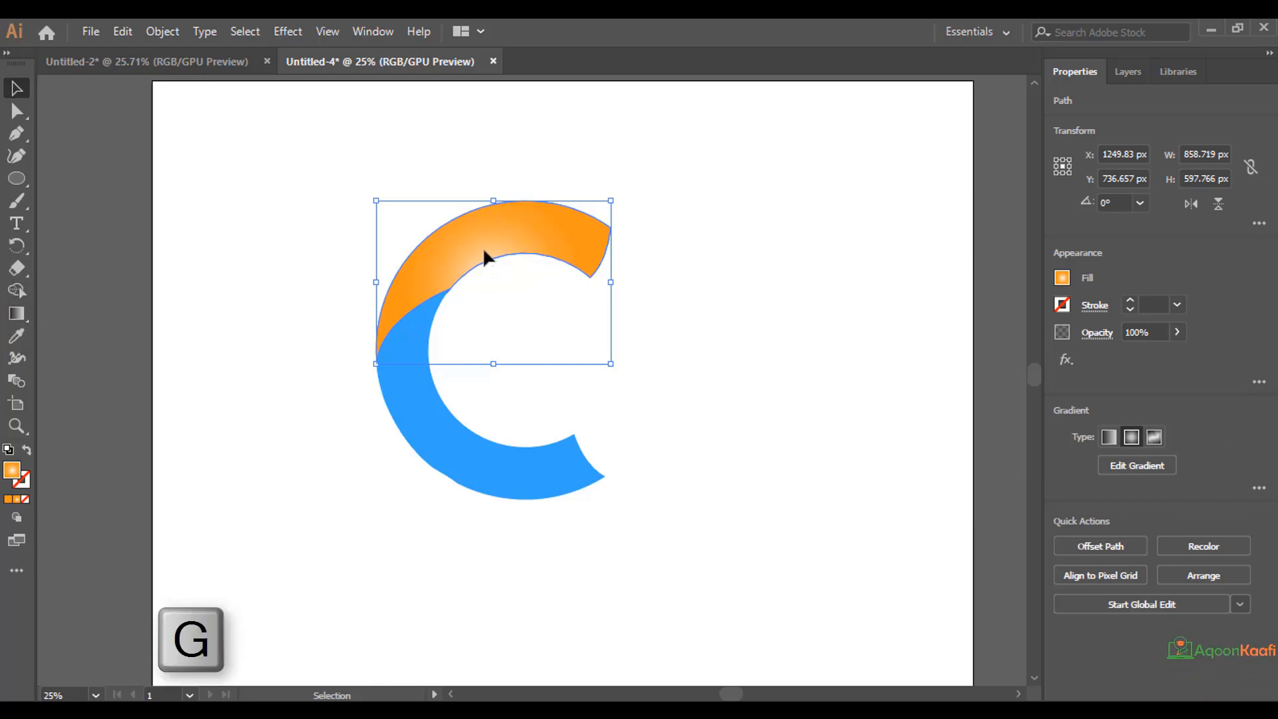
double_click(16, 316)
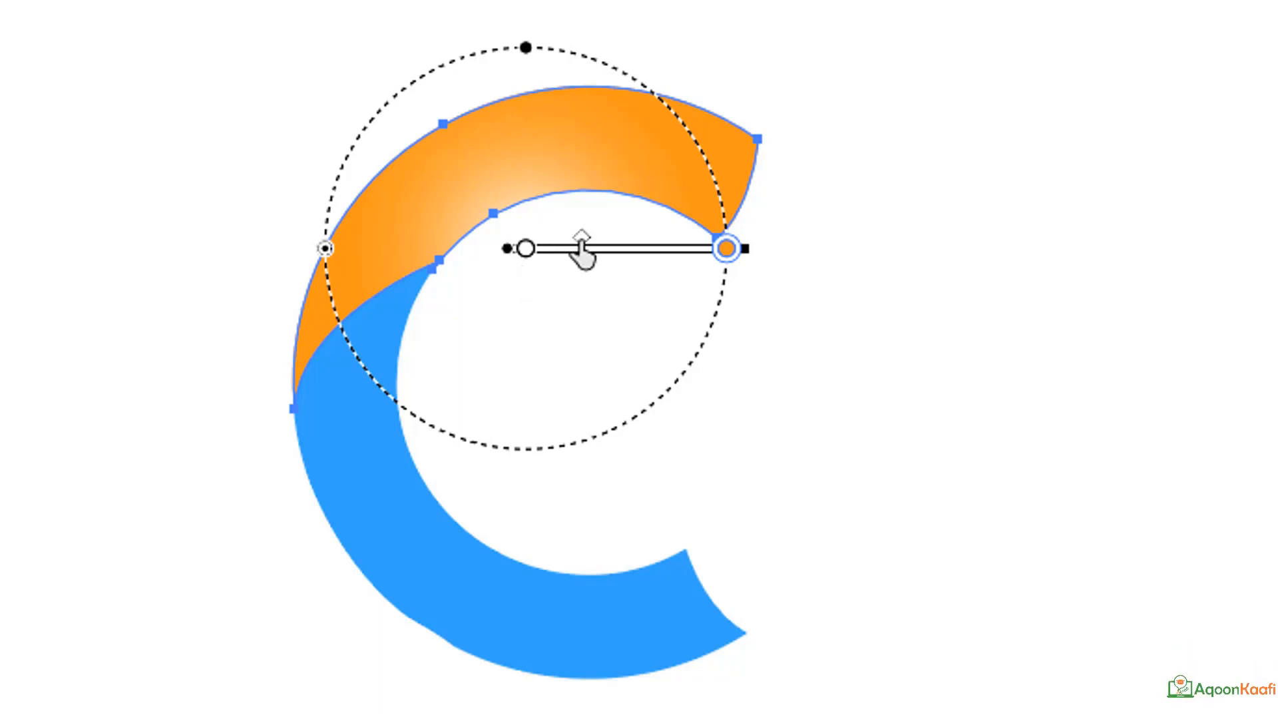
Try a cyan inner stop on the upper piece's radial gradient and adjust the midpoint between its two stops.
mouse_move(583, 252)
mouse_down()
mouse_move(690, 253)
mouse_move(548, 253)
mouse_move(577, 261)
mouse_up()
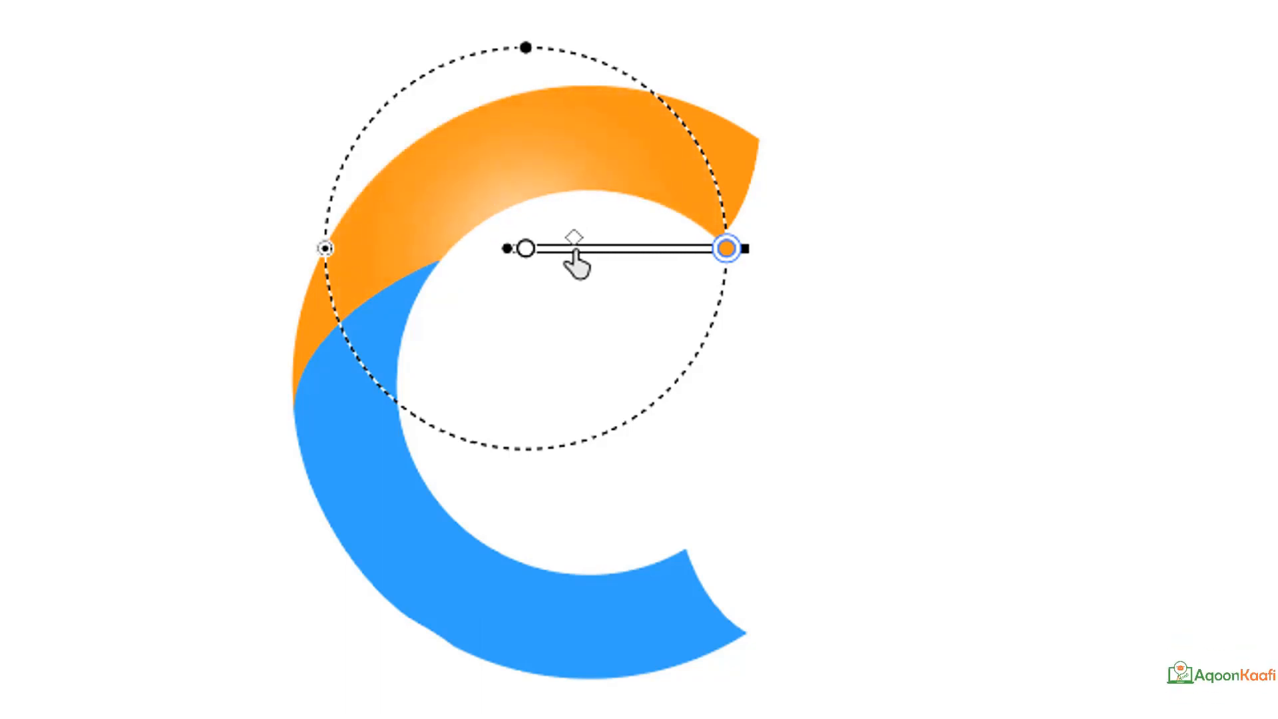
double_click(526, 252)
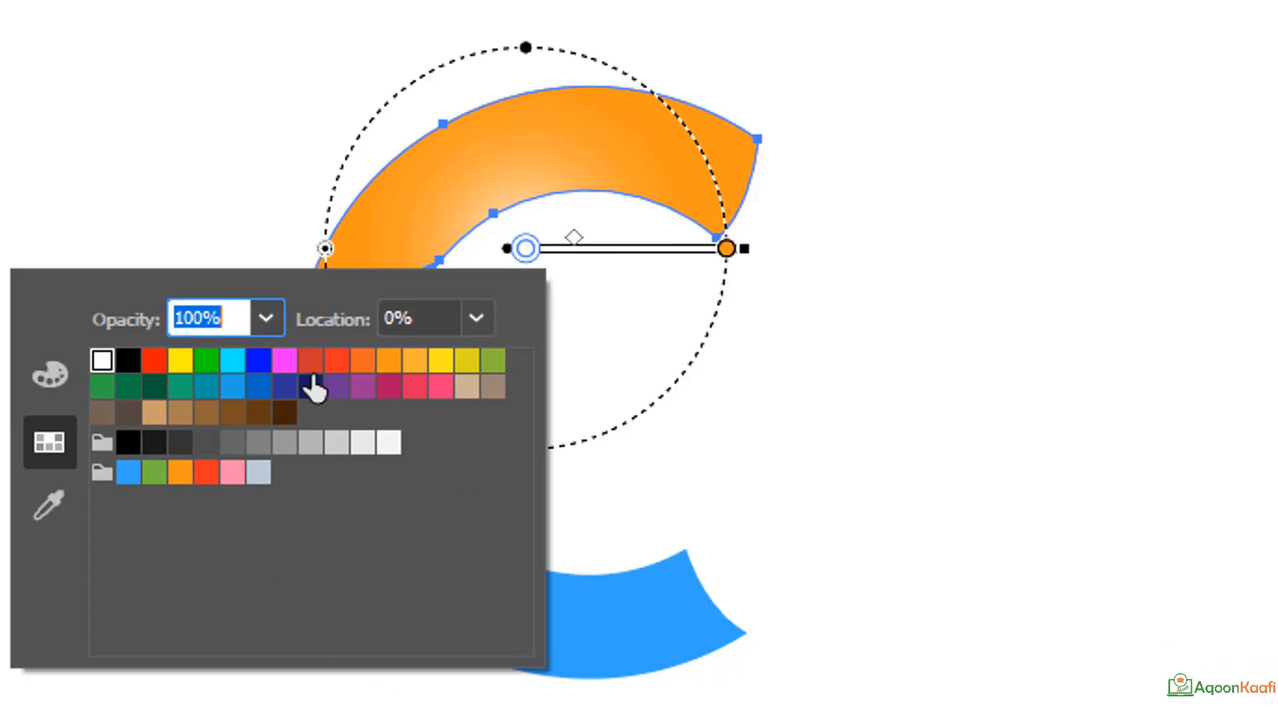
double_click(526, 251)
click(527, 253)
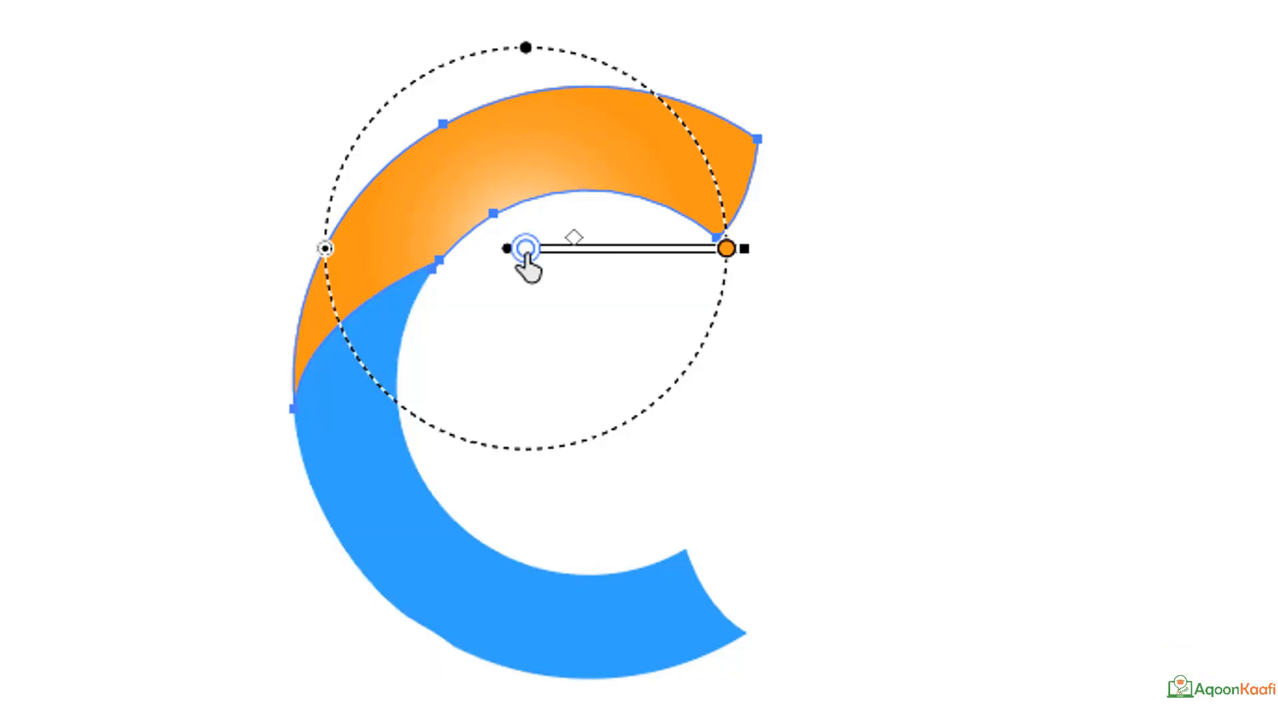
double_click(526, 252)
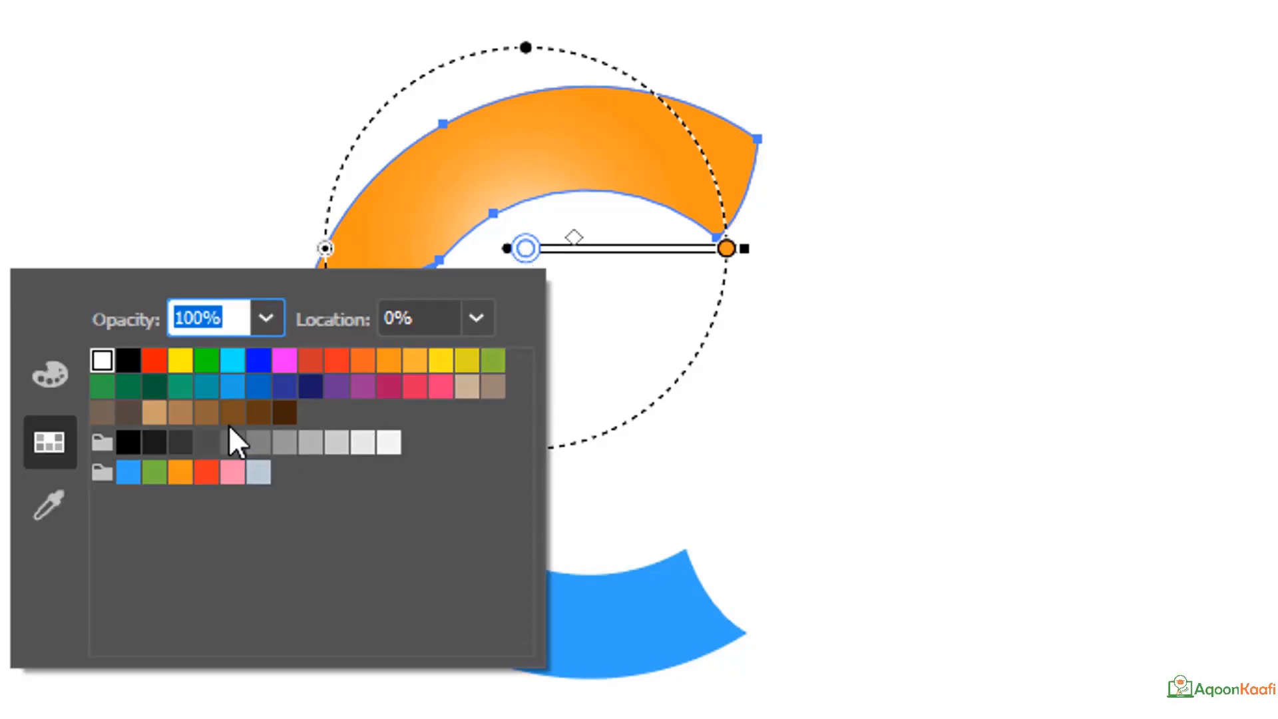
click(233, 361)
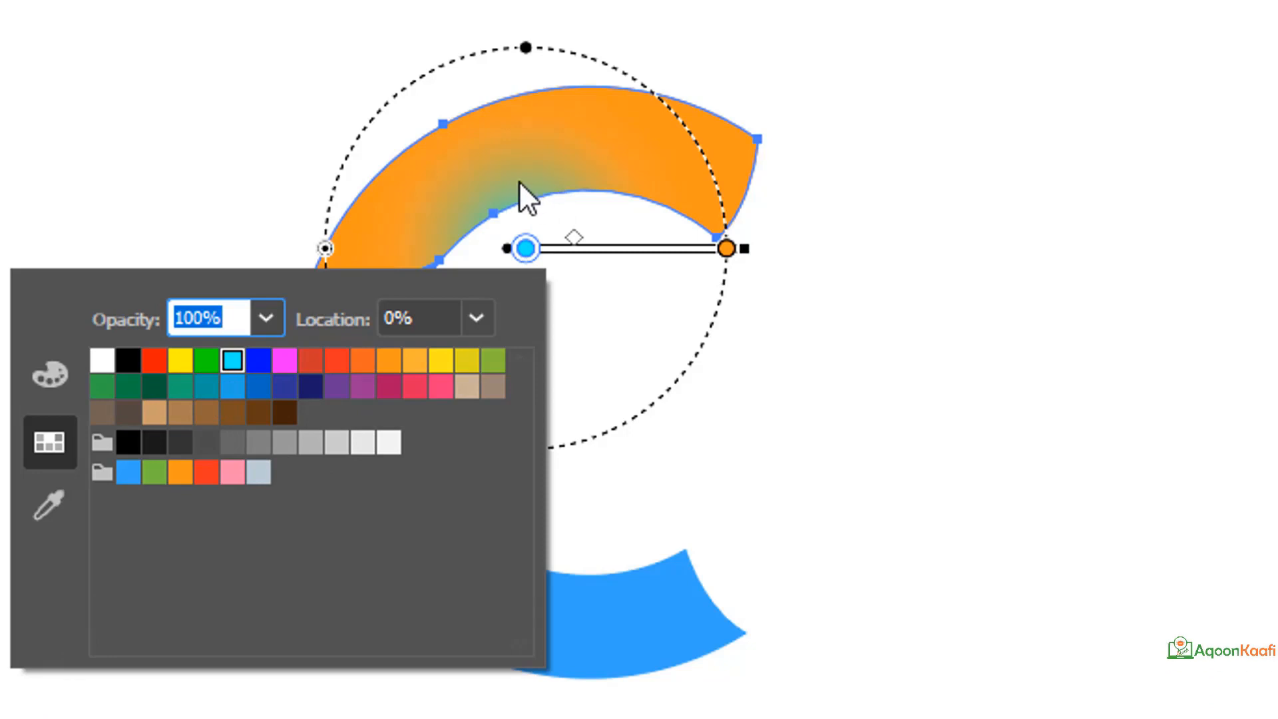
click(570, 235)
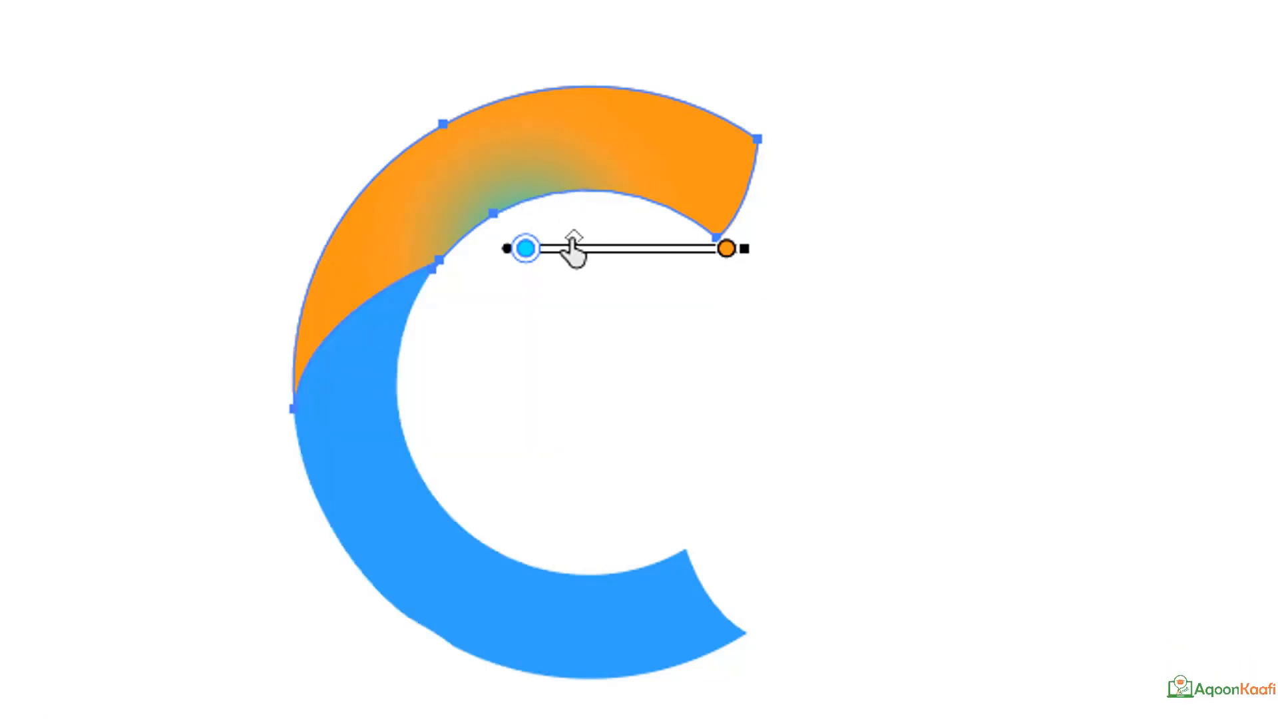
mouse_move(572, 250)
mouse_down()
mouse_move(696, 246)
mouse_move(589, 251)
mouse_up()
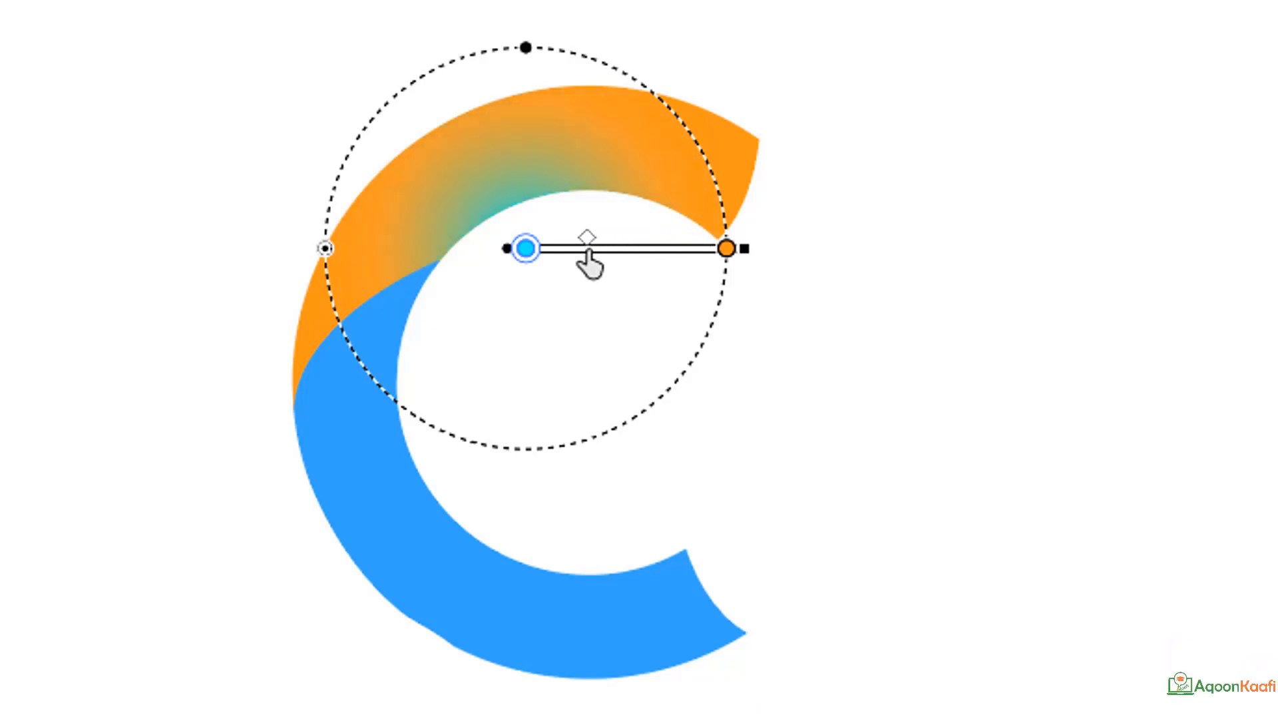
Try a dark navy outer stop on the upper piece's gradient, and undo the colour and midpoint changes.
double_click(726, 249)
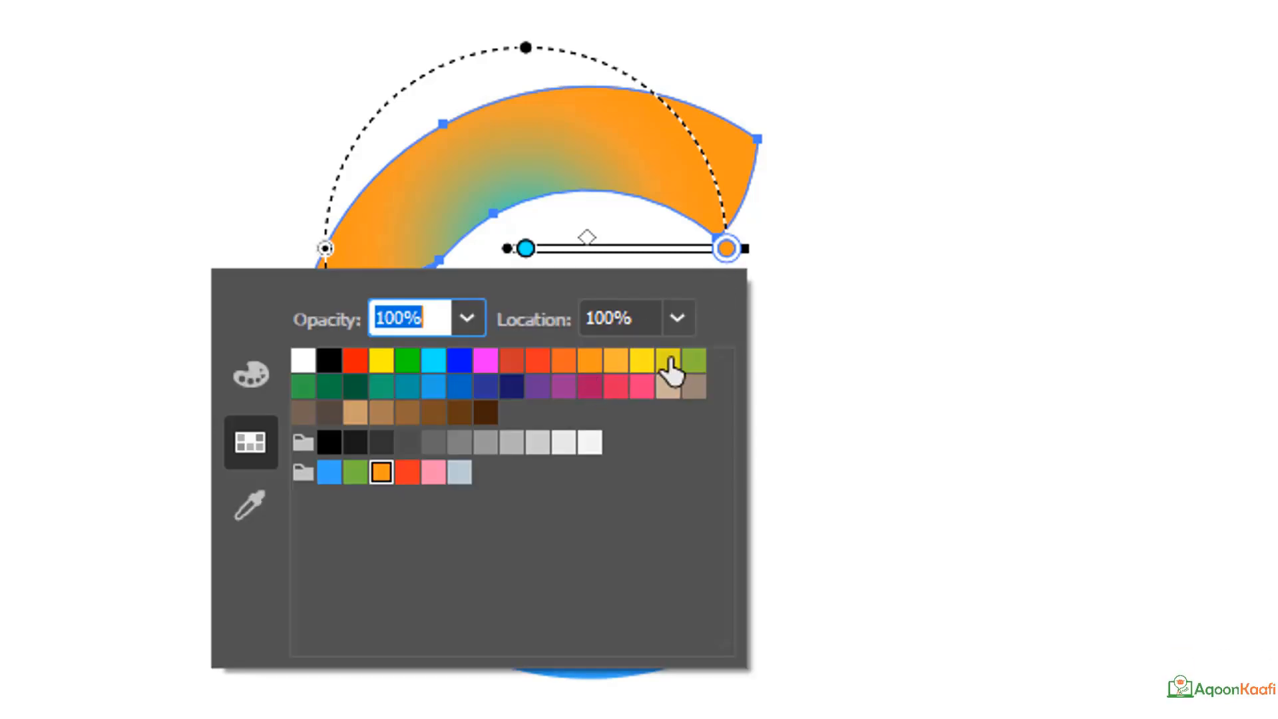
click(514, 387)
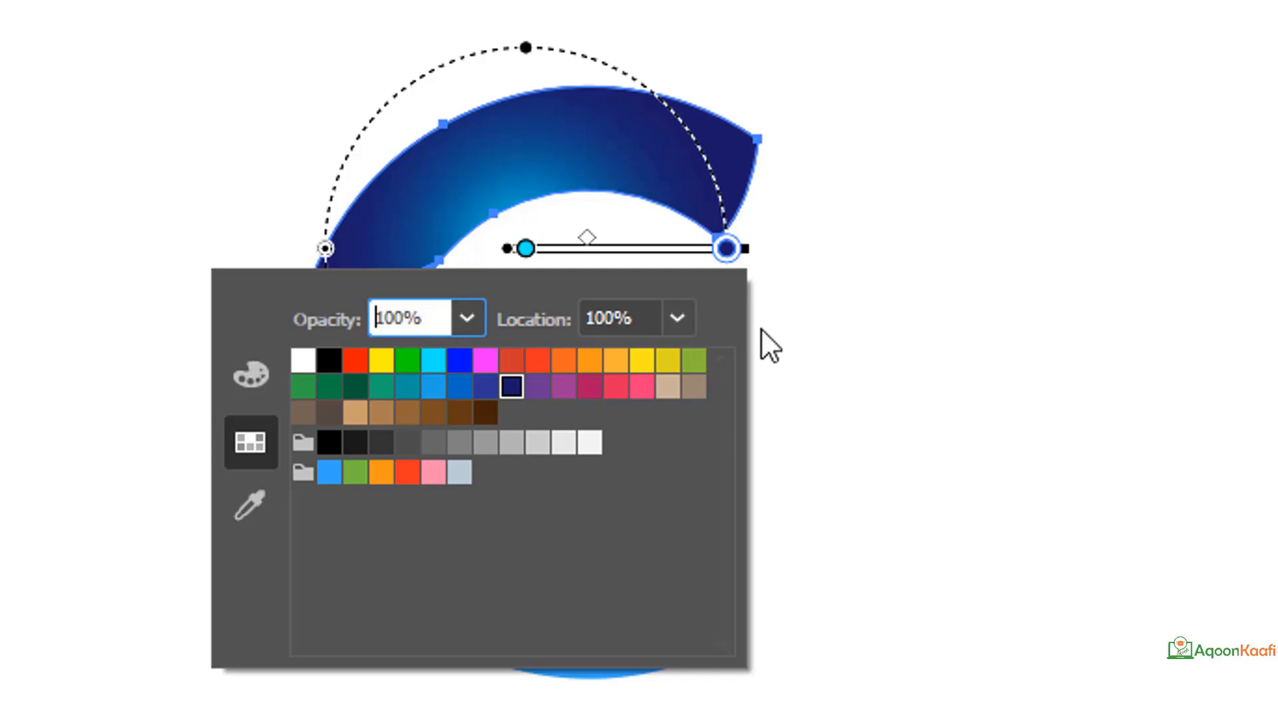
click(71, 166)
key(v)
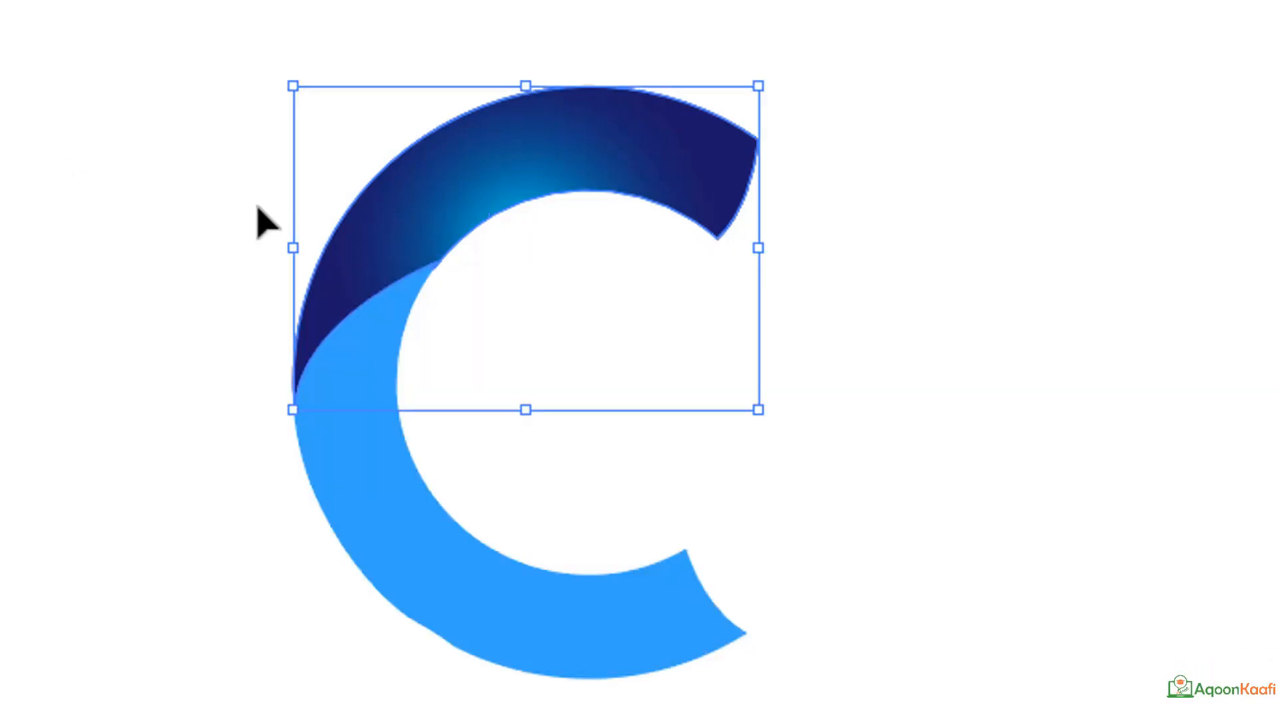
key(ctrl+z)
key(ctrl+z)
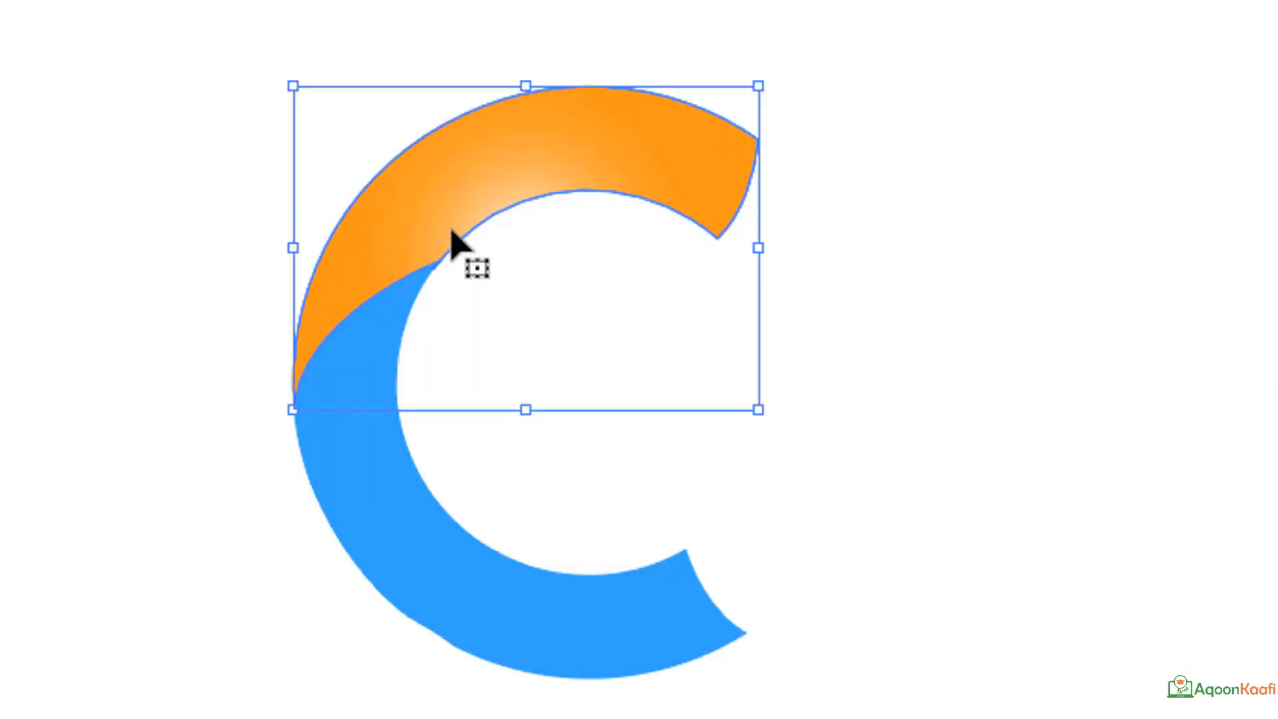
Fine-tune the midpoint of the upper piece's orange gradient, and undo a trial shift of its white centre toward the C's outer left edge.
key(g)
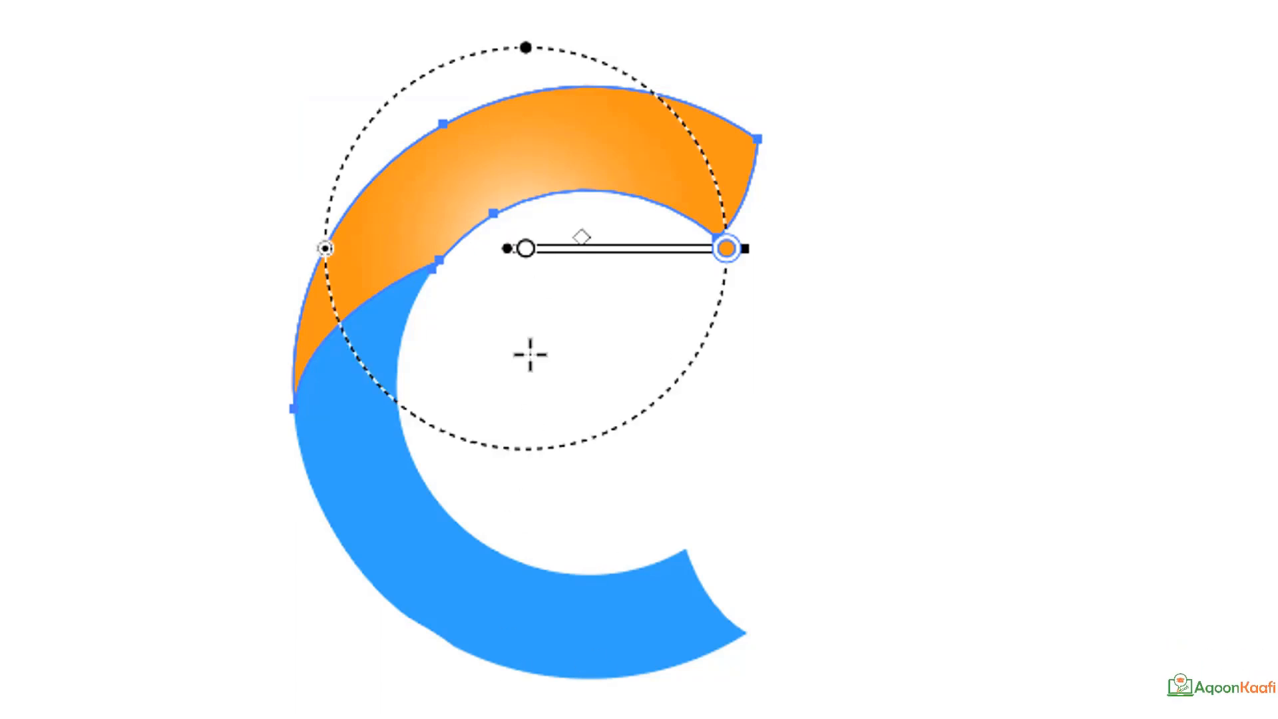
mouse_move(581, 256)
mouse_down()
mouse_move(639, 251)
mouse_move(573, 277)
mouse_up()
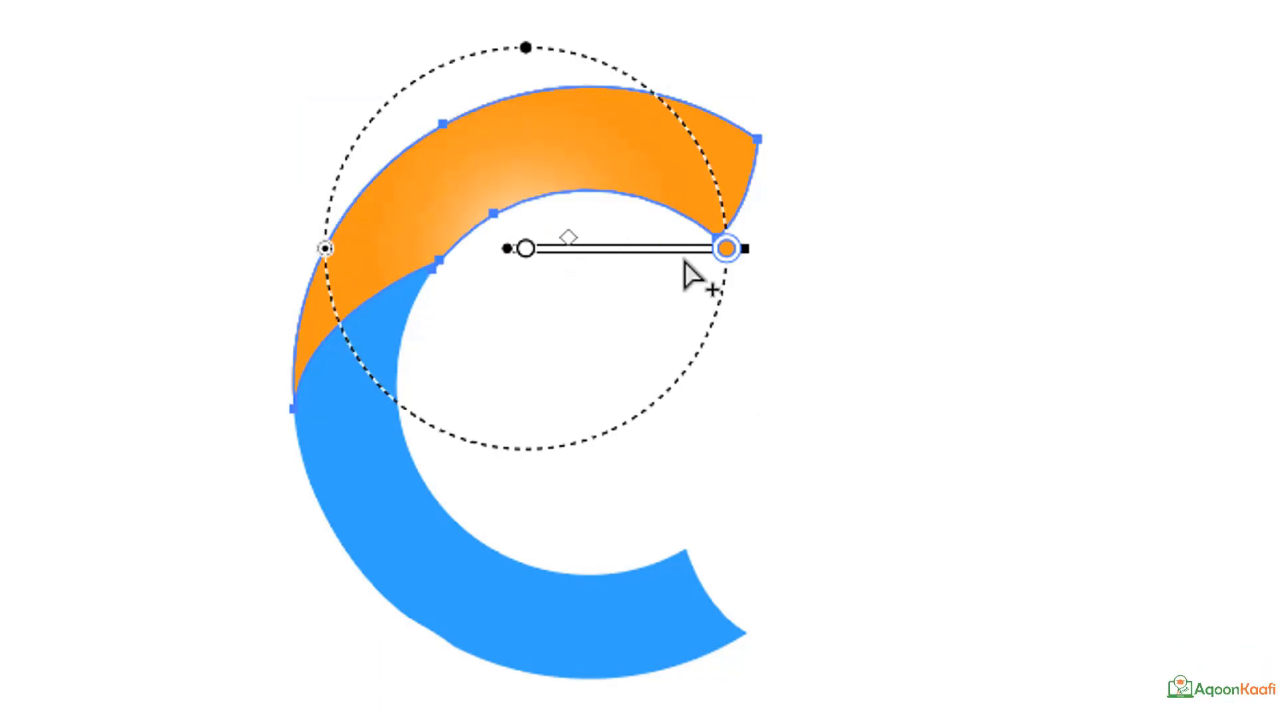
drag(570, 228, 583, 257)
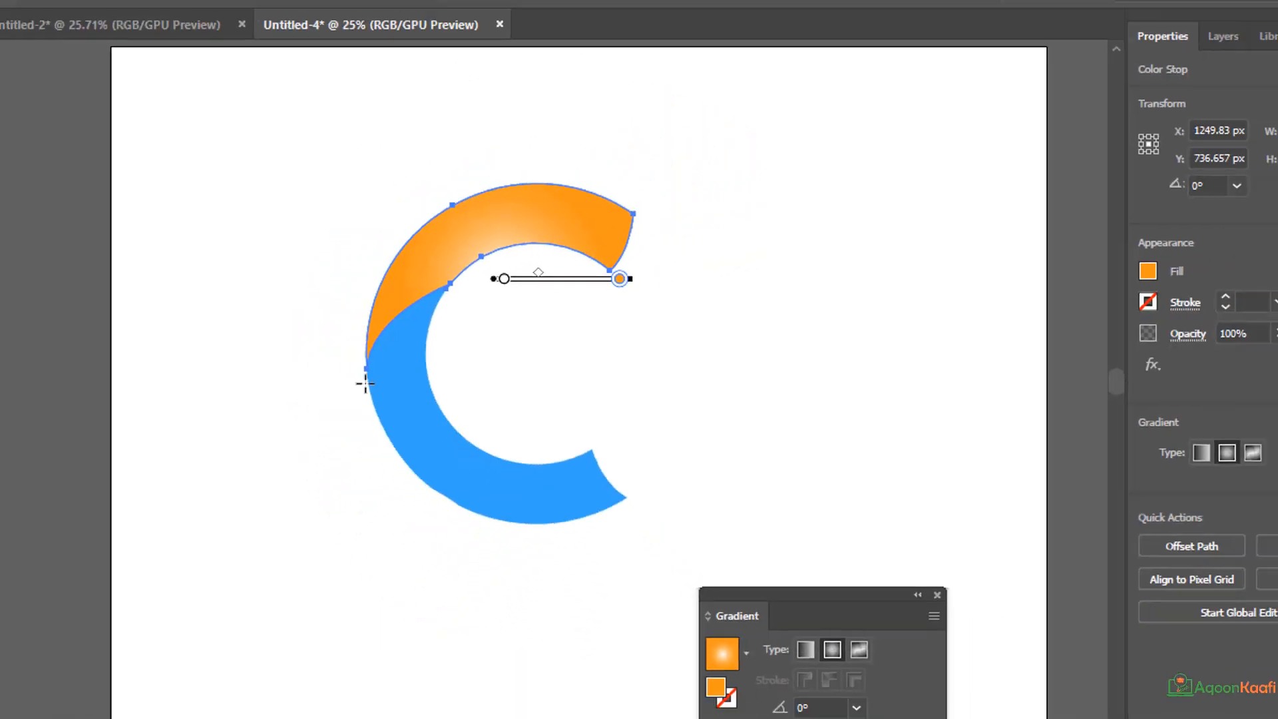
click(100, 310)
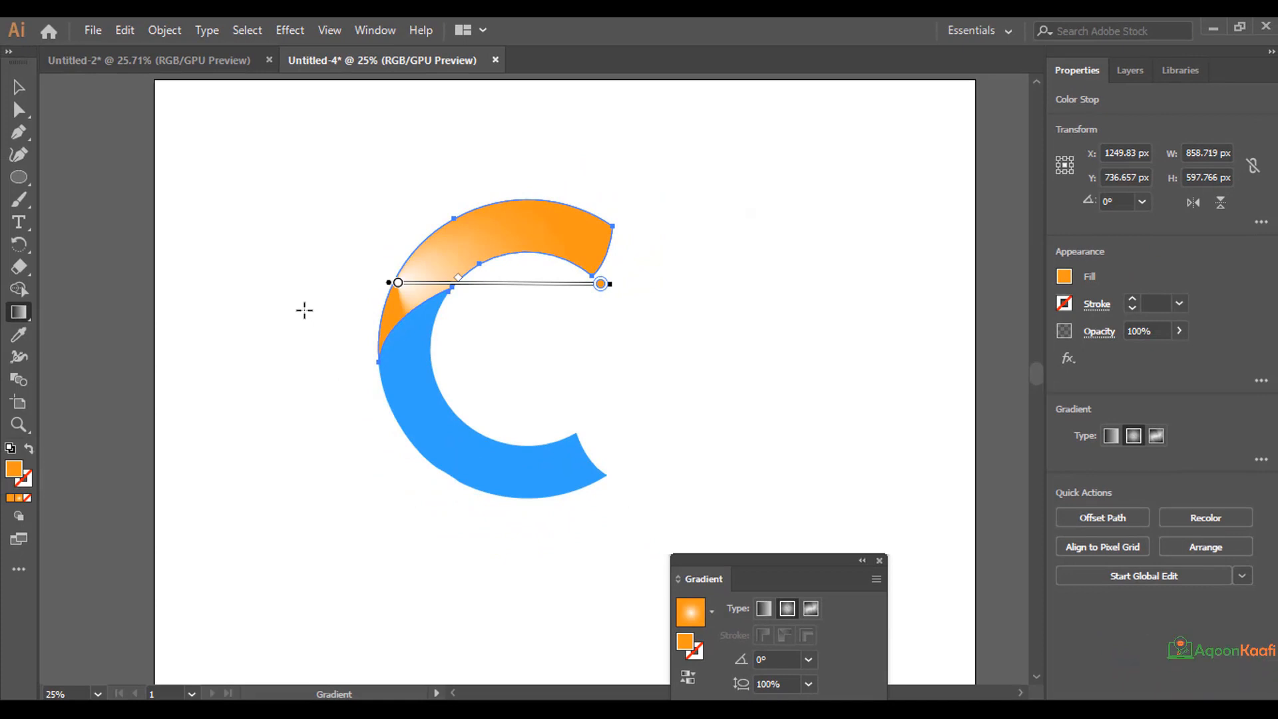
key(ctrl+z)
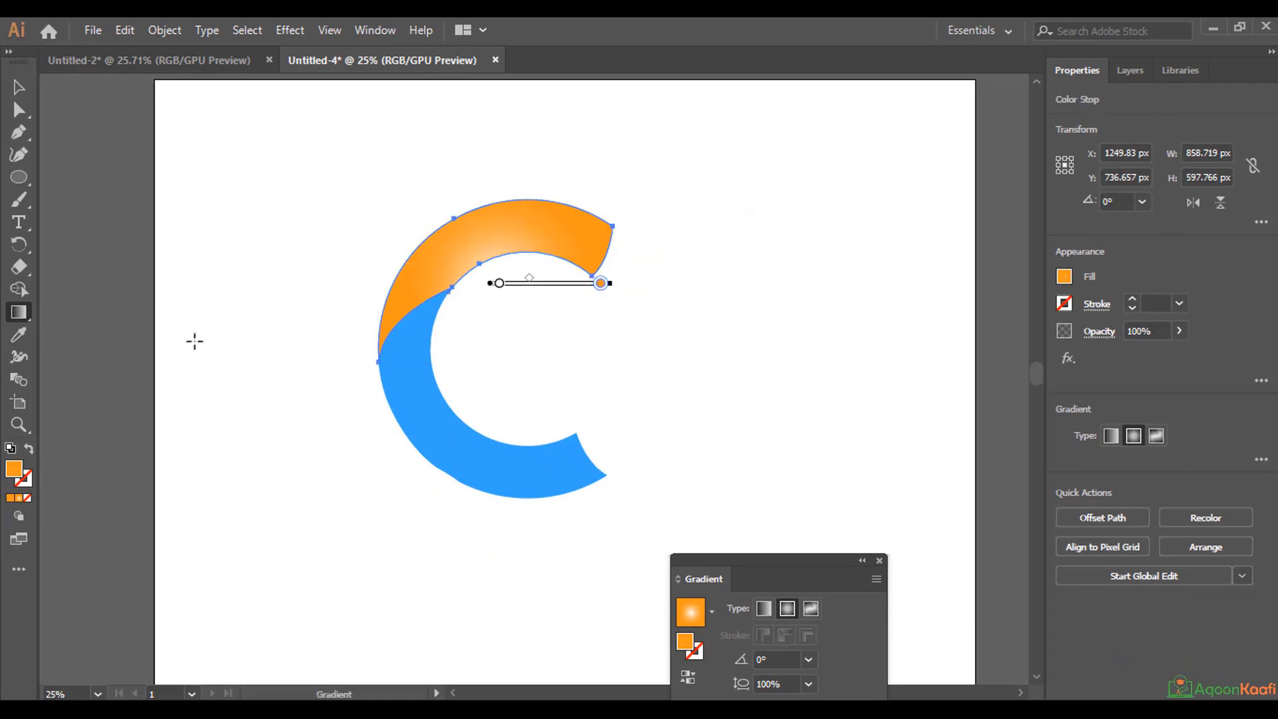
Fill the C's middle piece with the Summer gradient swatch and activate the Gradient tool on it.
click(20, 88)
click(432, 398)
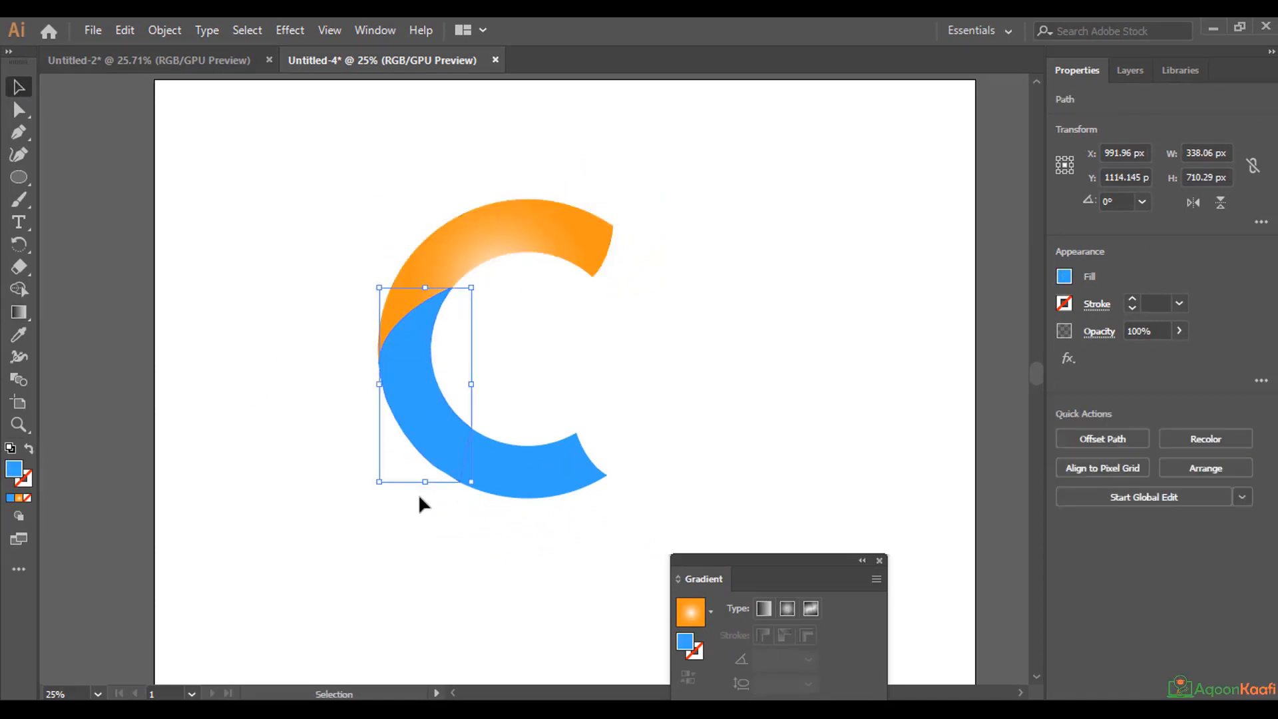
click(1065, 277)
click(859, 384)
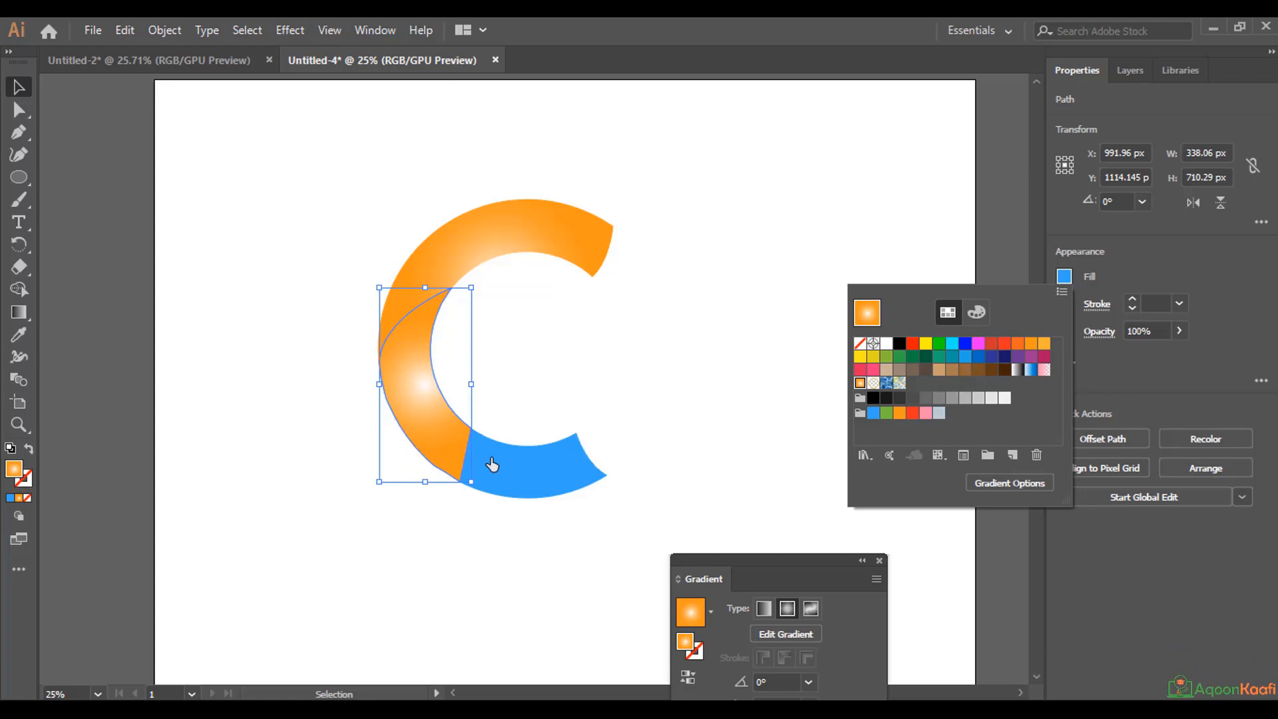
click(18, 311)
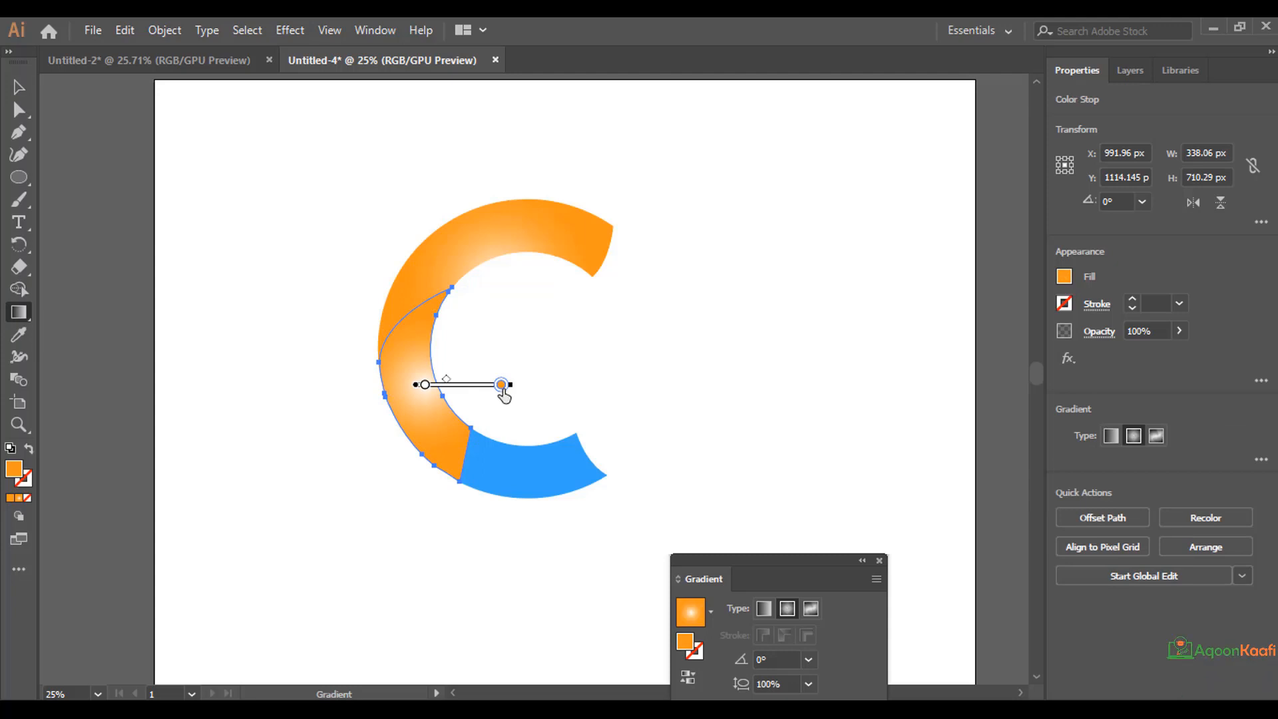
mouse_move(504, 394)
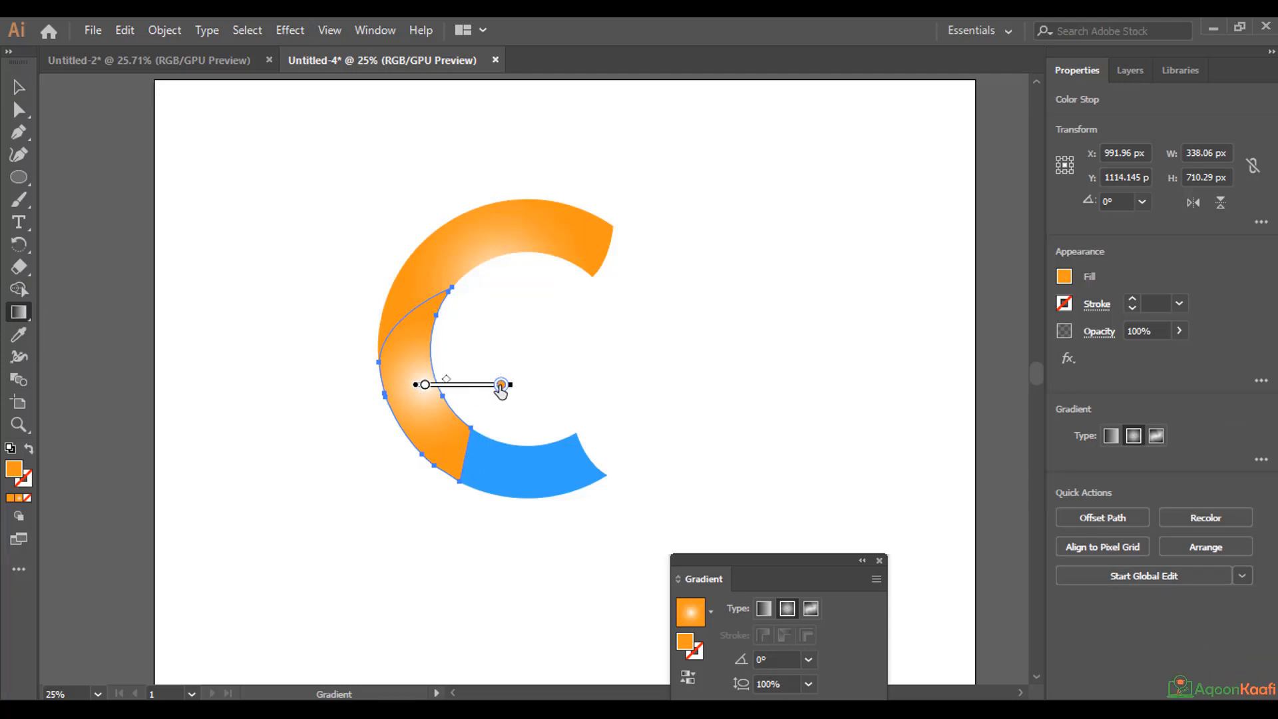
Recolour the outer stop of the middle piece's radial gradient, trying blue swatches before settling on dark blue 0D6799.
double_click(501, 386)
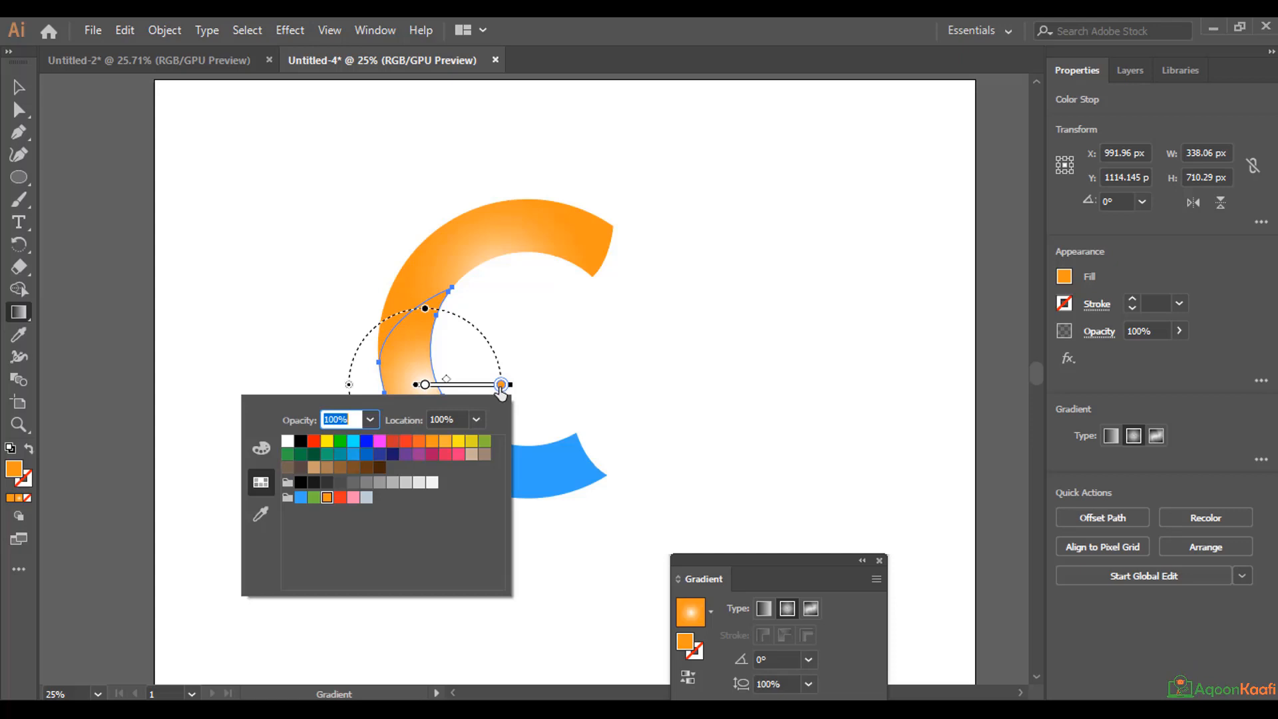
click(302, 498)
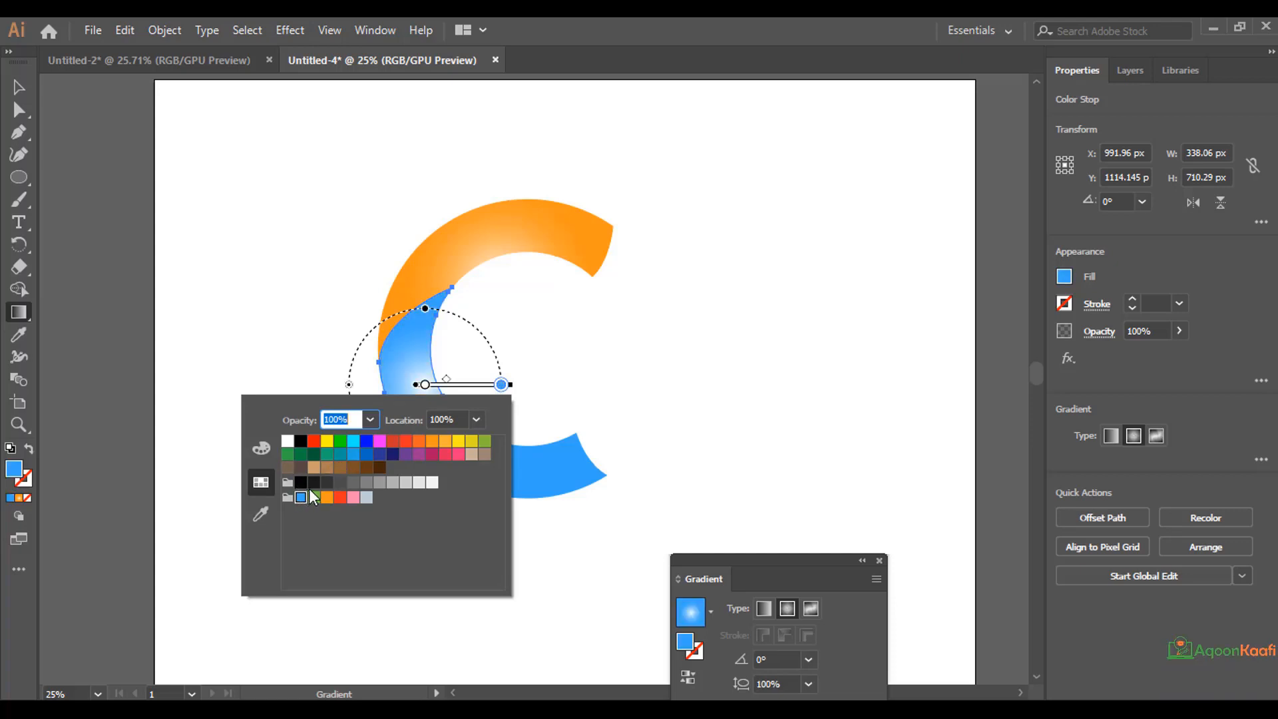
click(367, 455)
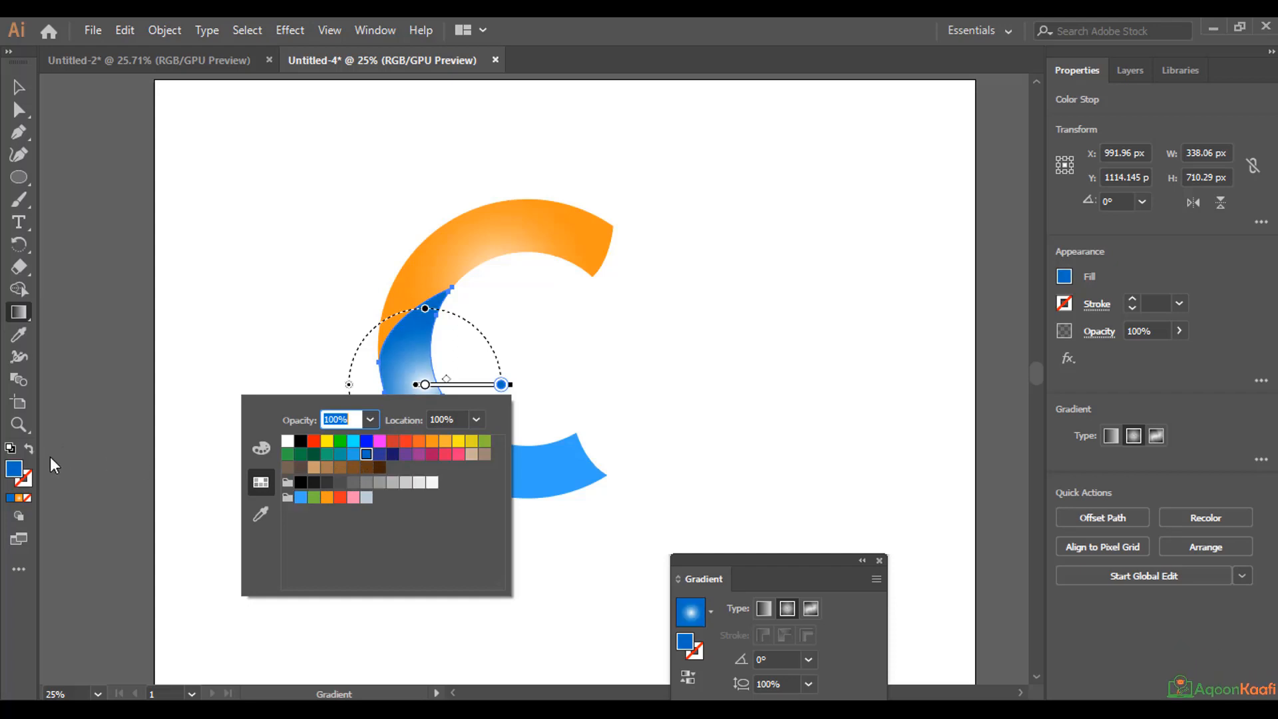
double_click(13, 469)
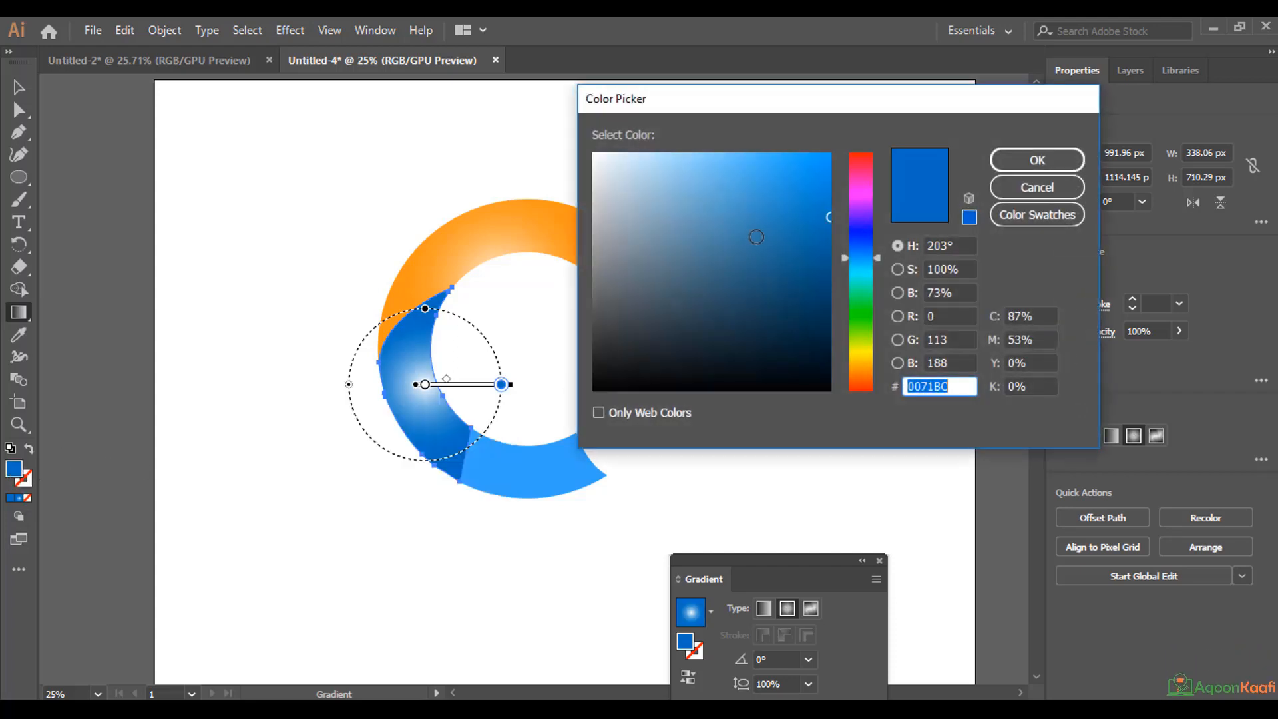
click(811, 247)
click(1052, 162)
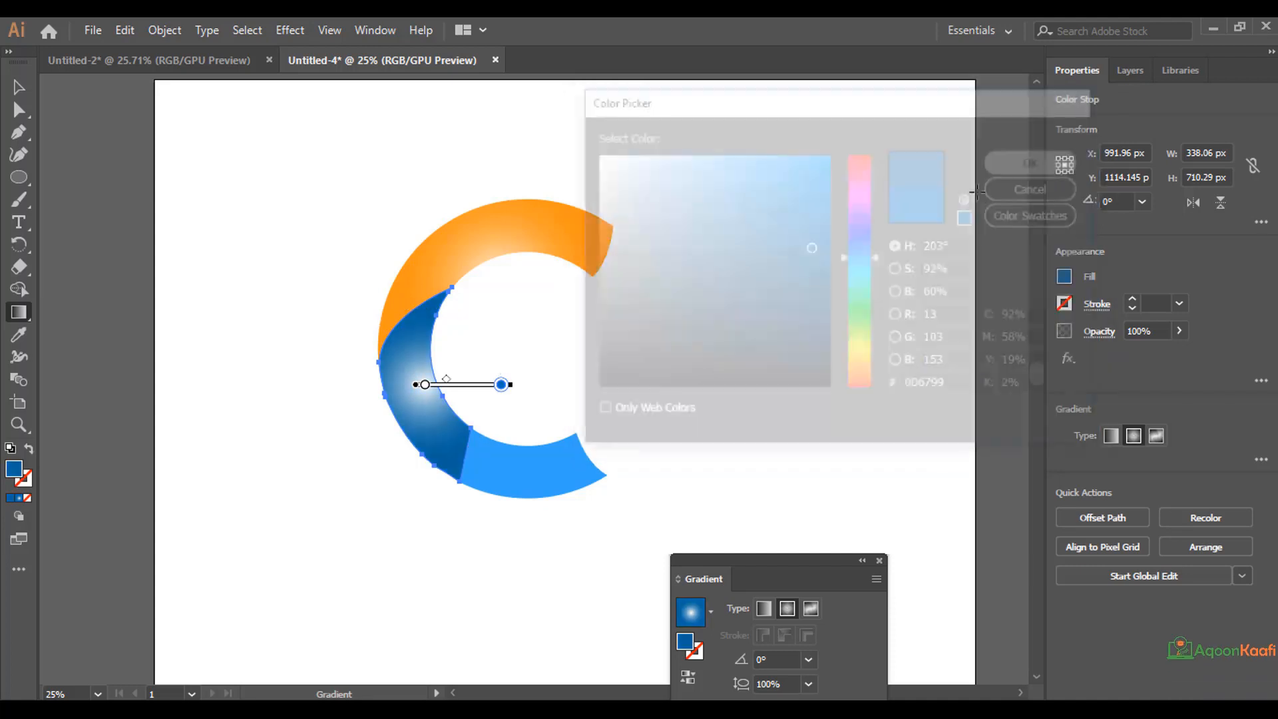
Adjust the midpoint of the middle piece's radial gradient and rotate the gradient to 75.3°, undoing a trial shift onto the orange piece.
drag(446, 380, 441, 381)
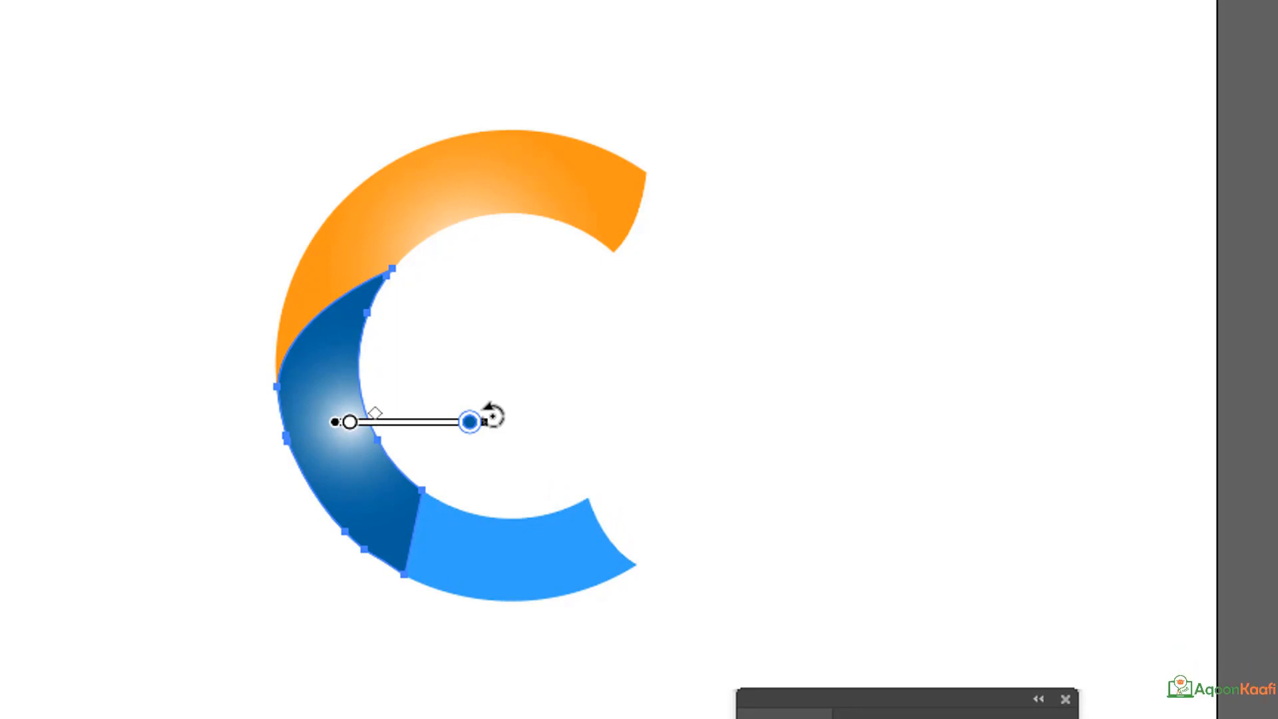
mouse_move(492, 416)
mouse_down()
mouse_move(484, 336)
mouse_move(408, 260)
mouse_move(366, 251)
mouse_up()
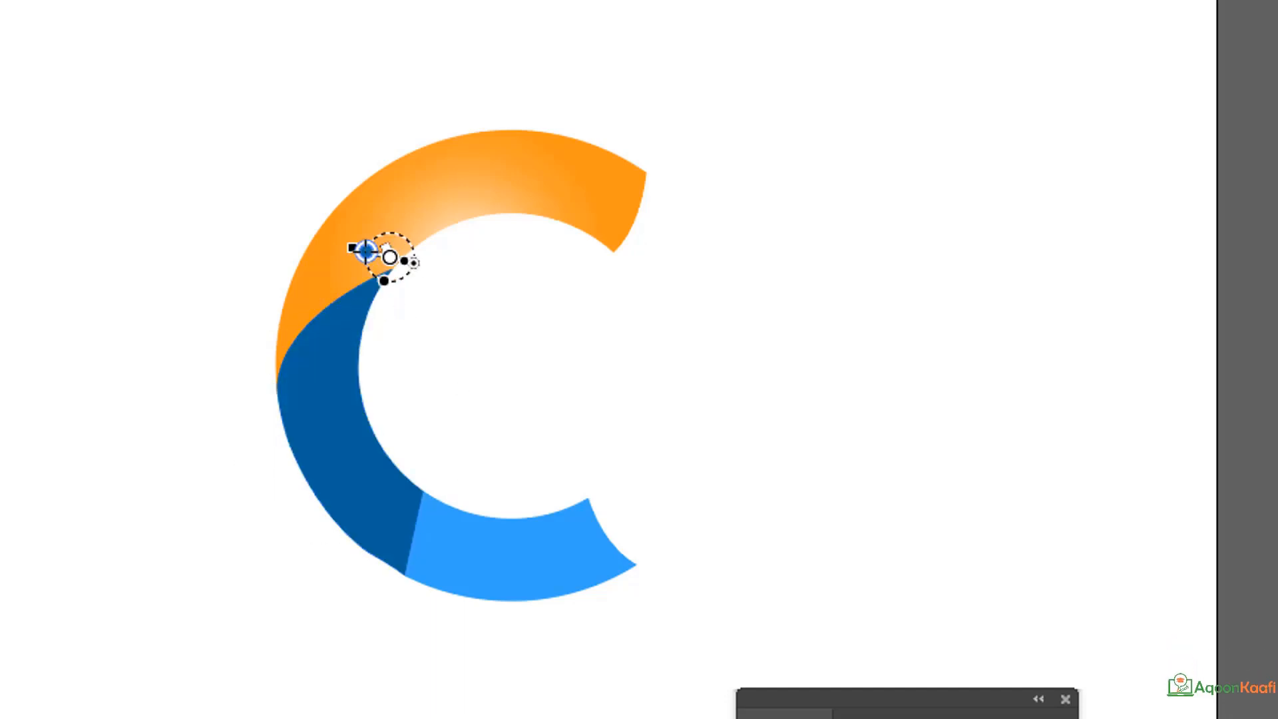
drag(529, 716, 140, 602)
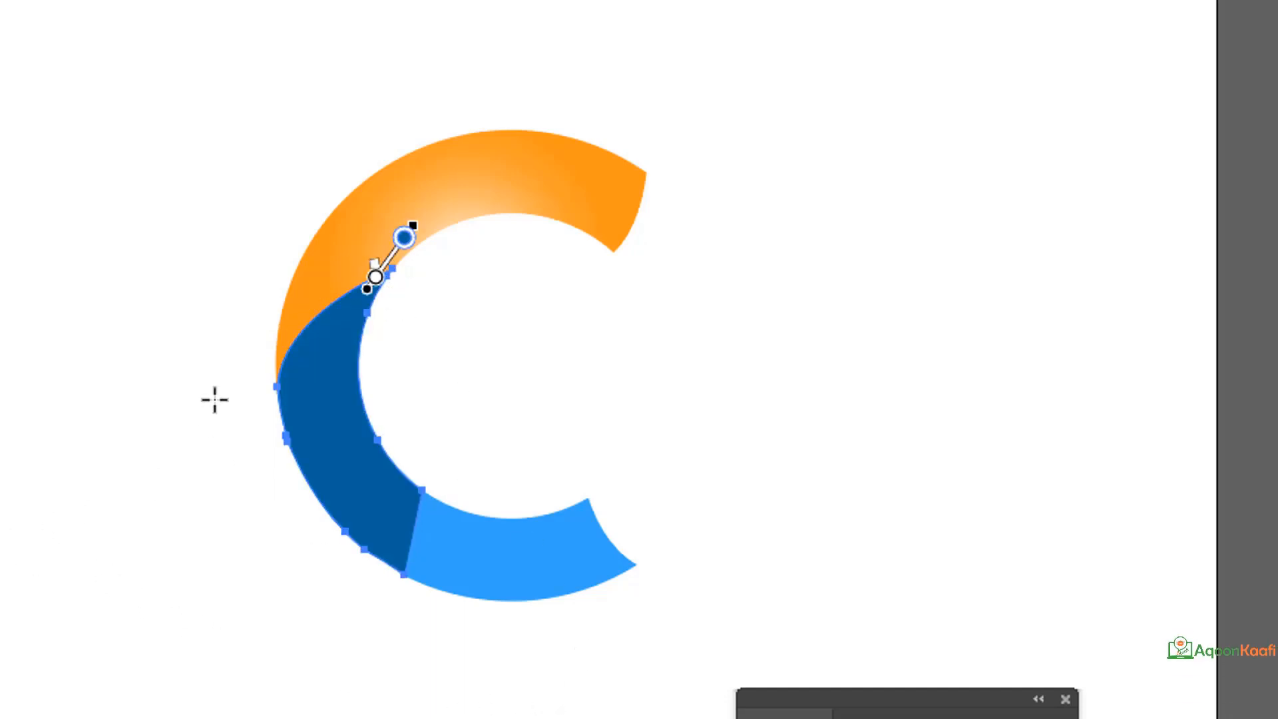
key(v)
key(.)
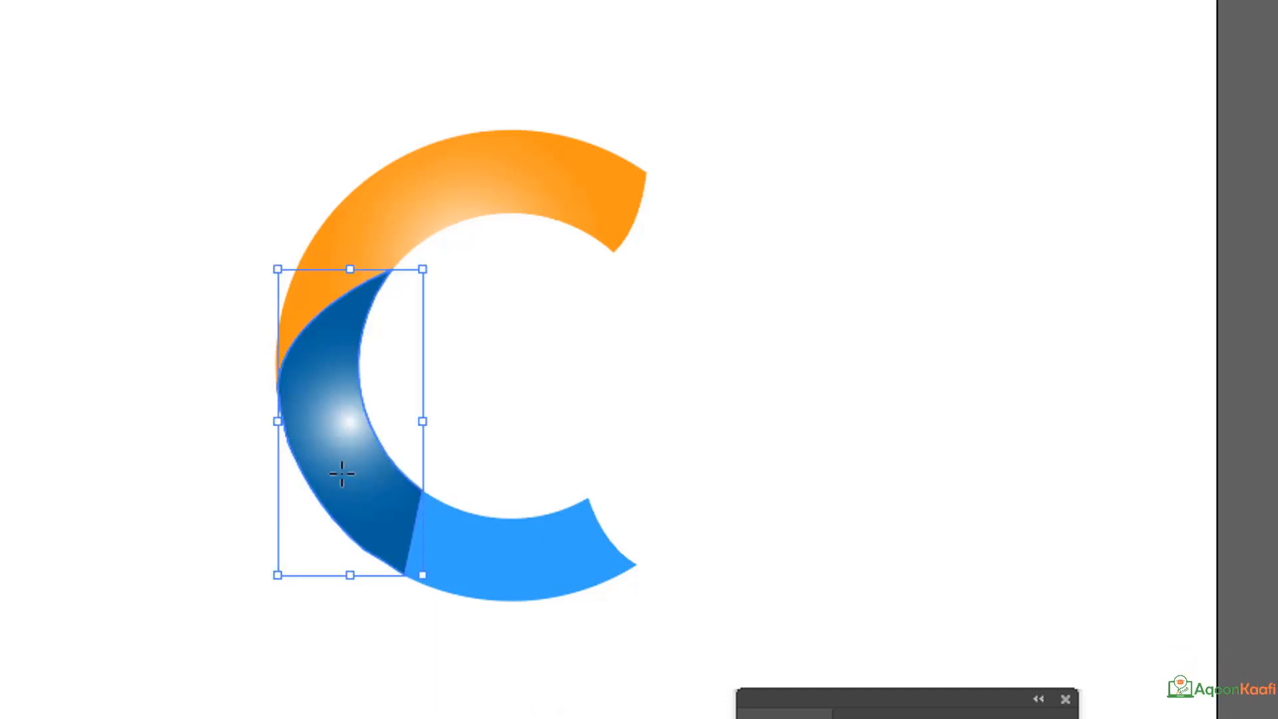
key(g)
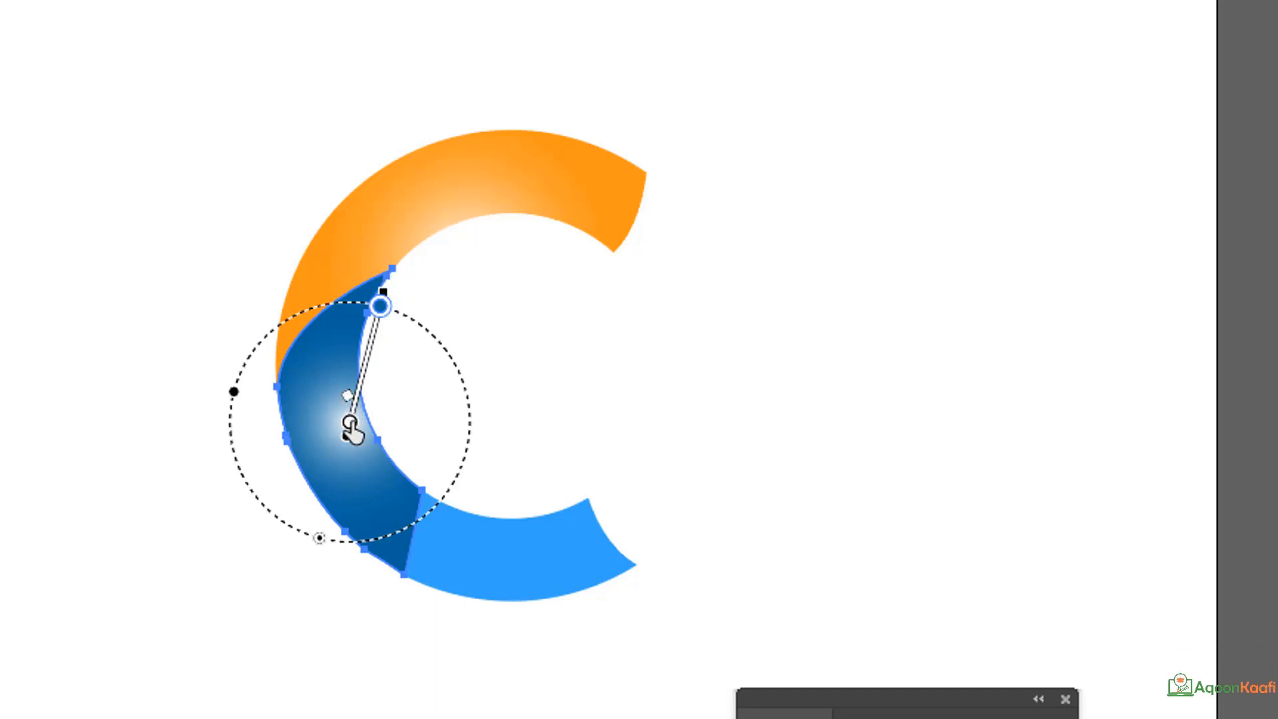
mouse_move(350, 422)
mouse_down()
mouse_move(337, 399)
mouse_move(340, 423)
mouse_move(348, 398)
mouse_up()
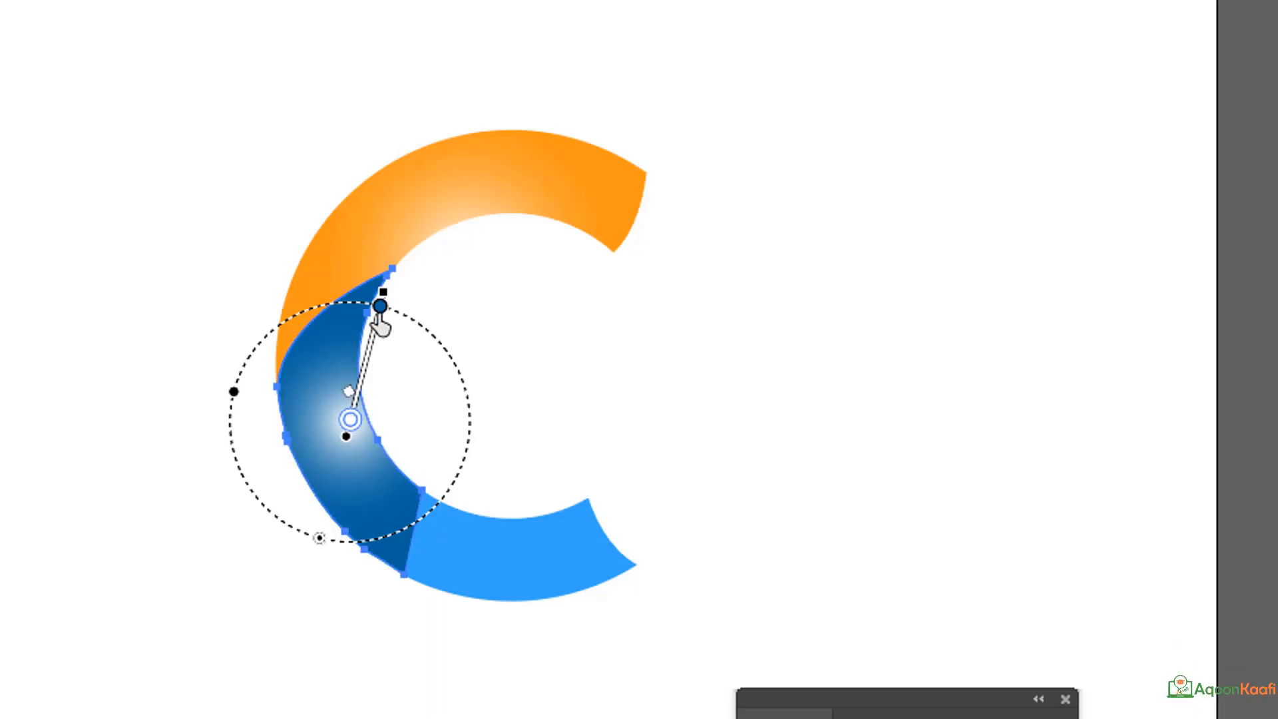
Set the outer stop of the middle piece's gradient to a medium blue swatch and leave gradient editing.
double_click(379, 307)
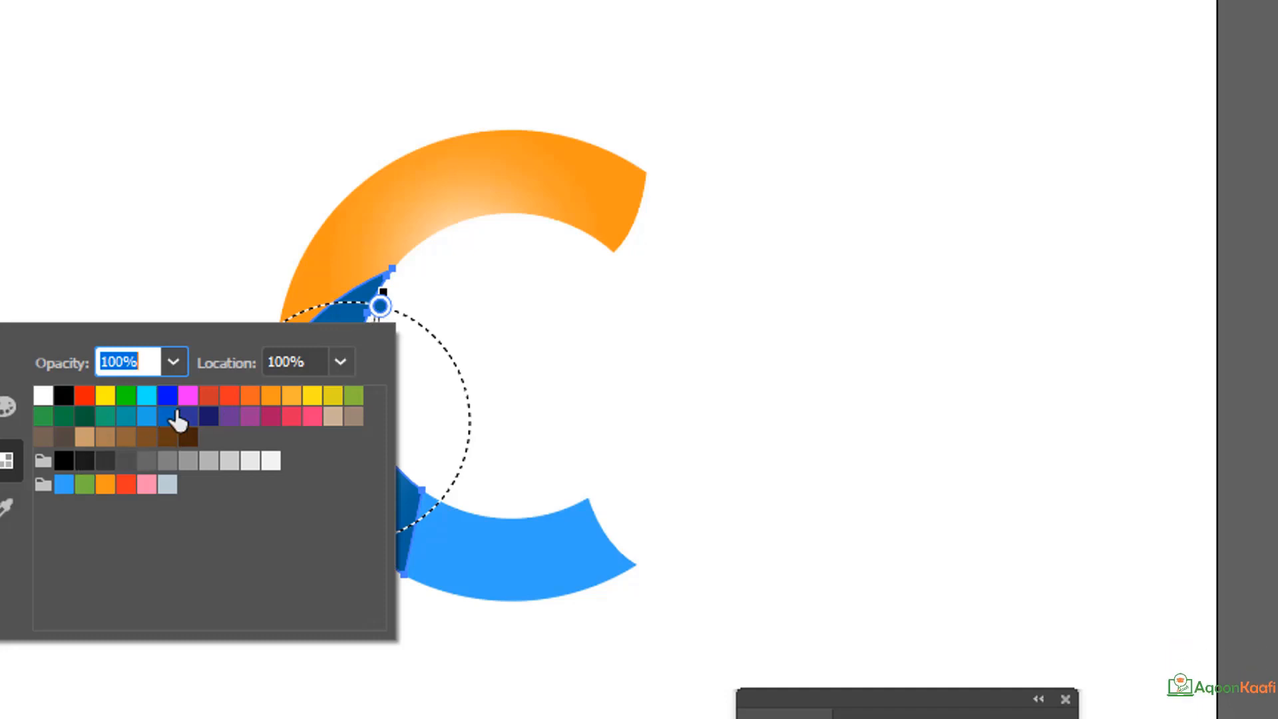
click(108, 230)
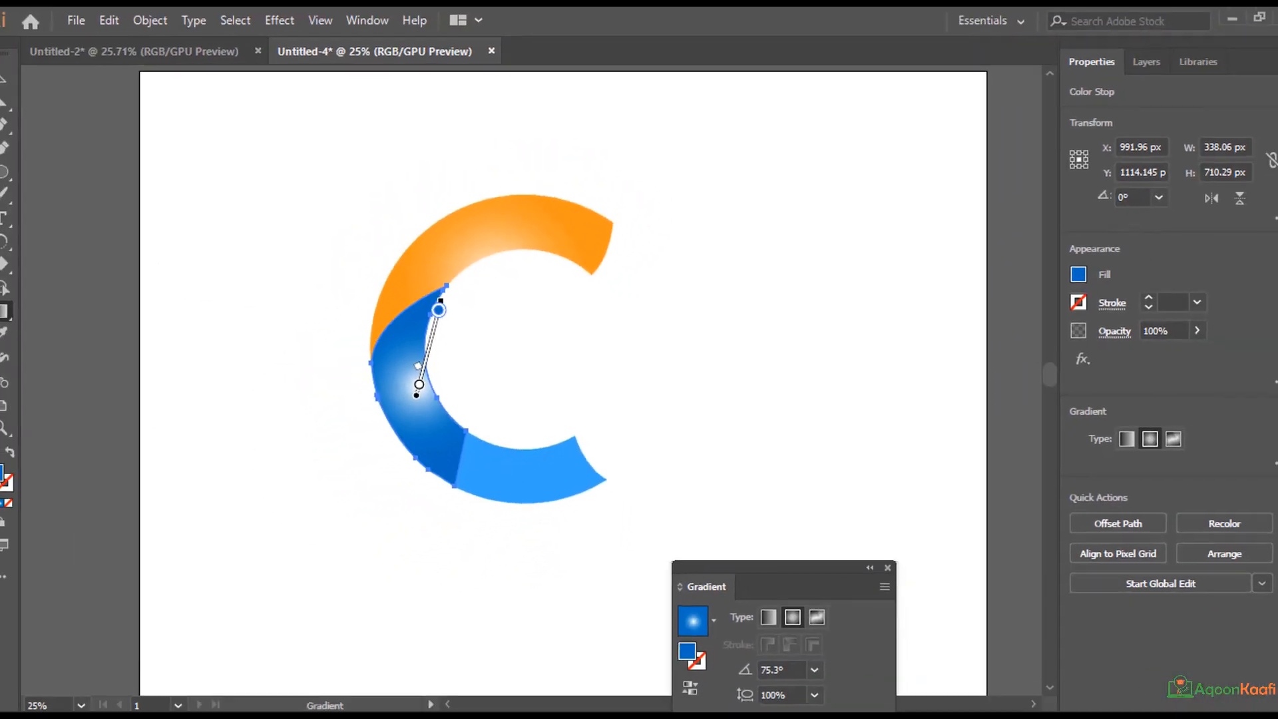
click(0, 79)
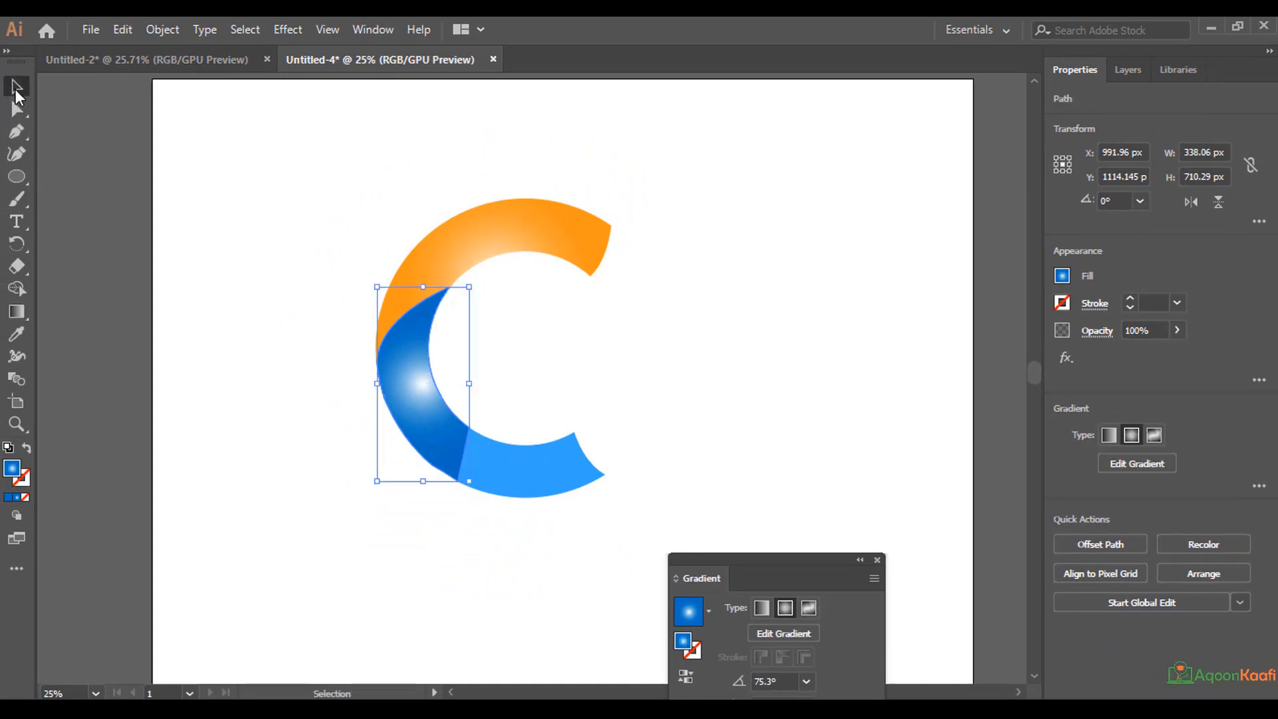
Fill the C's lower piece with the orange Summer gradient swatch and activate the Gradient tool on it.
click(528, 462)
click(1062, 281)
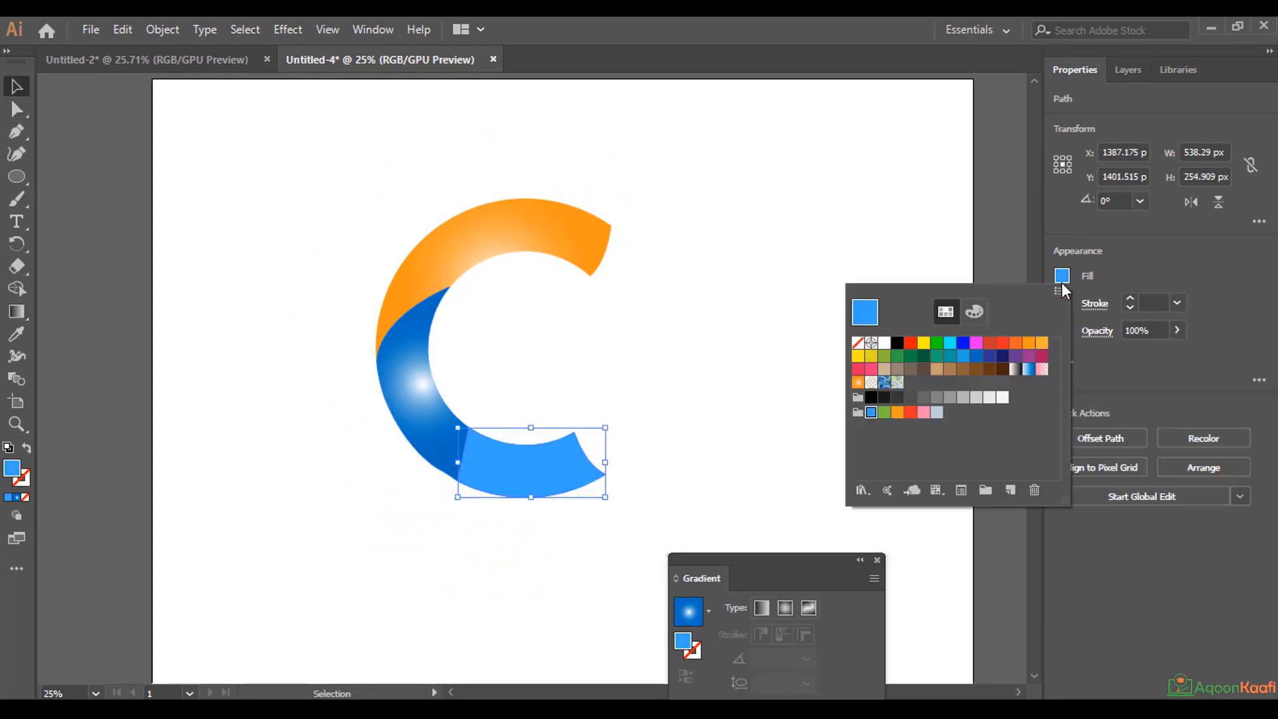
click(1063, 277)
click(1063, 277)
click(860, 383)
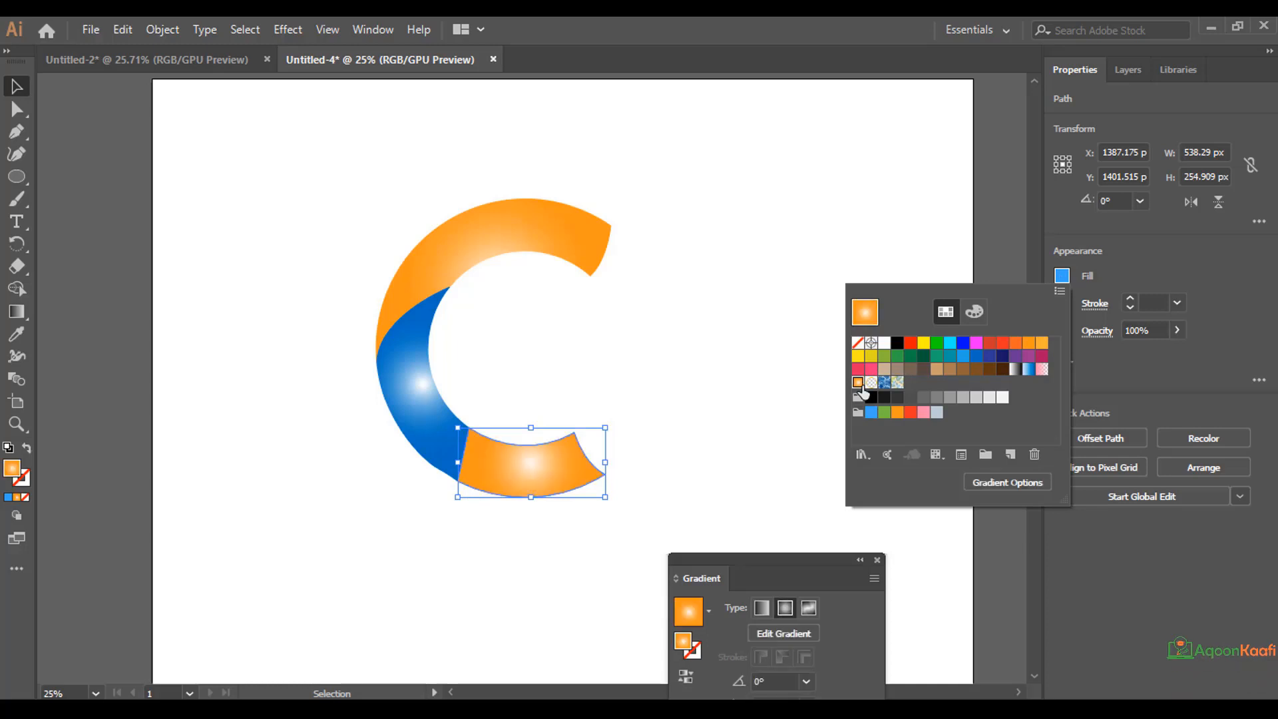
click(17, 311)
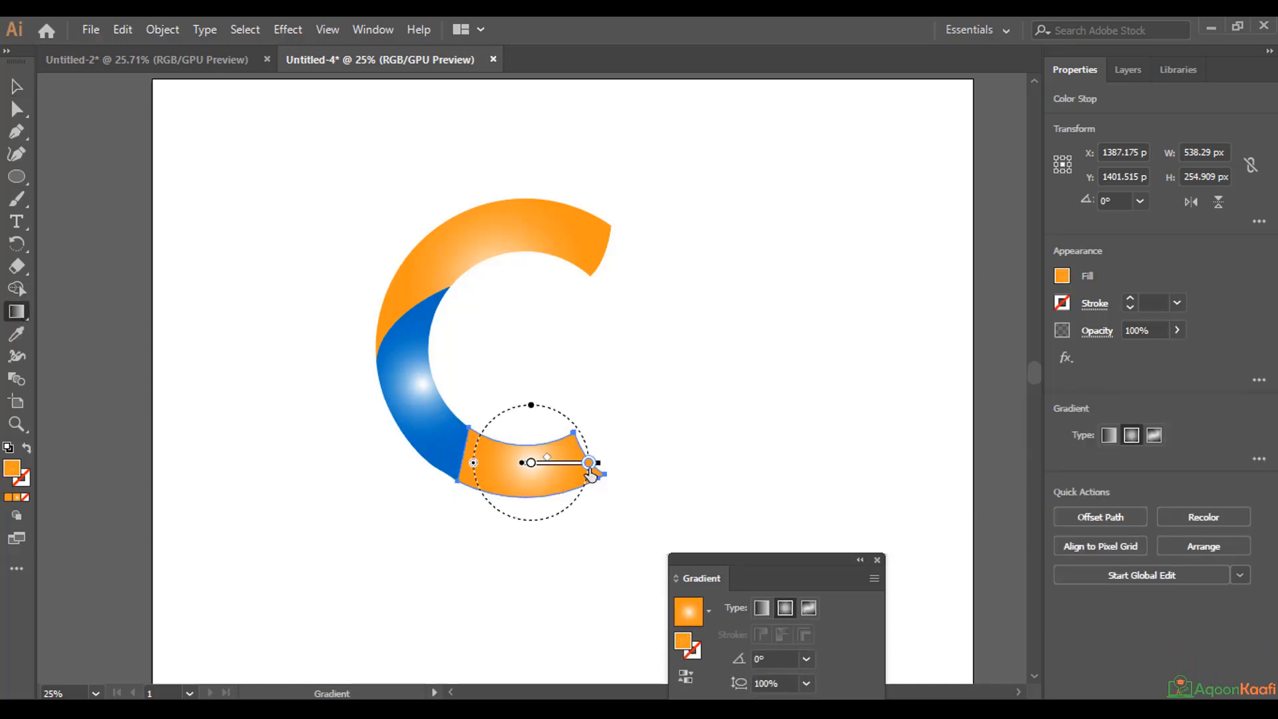
Set the outer stop of the lower piece's gradient to a dark green swatch and fine-tune the green with the Color Picker.
double_click(589, 464)
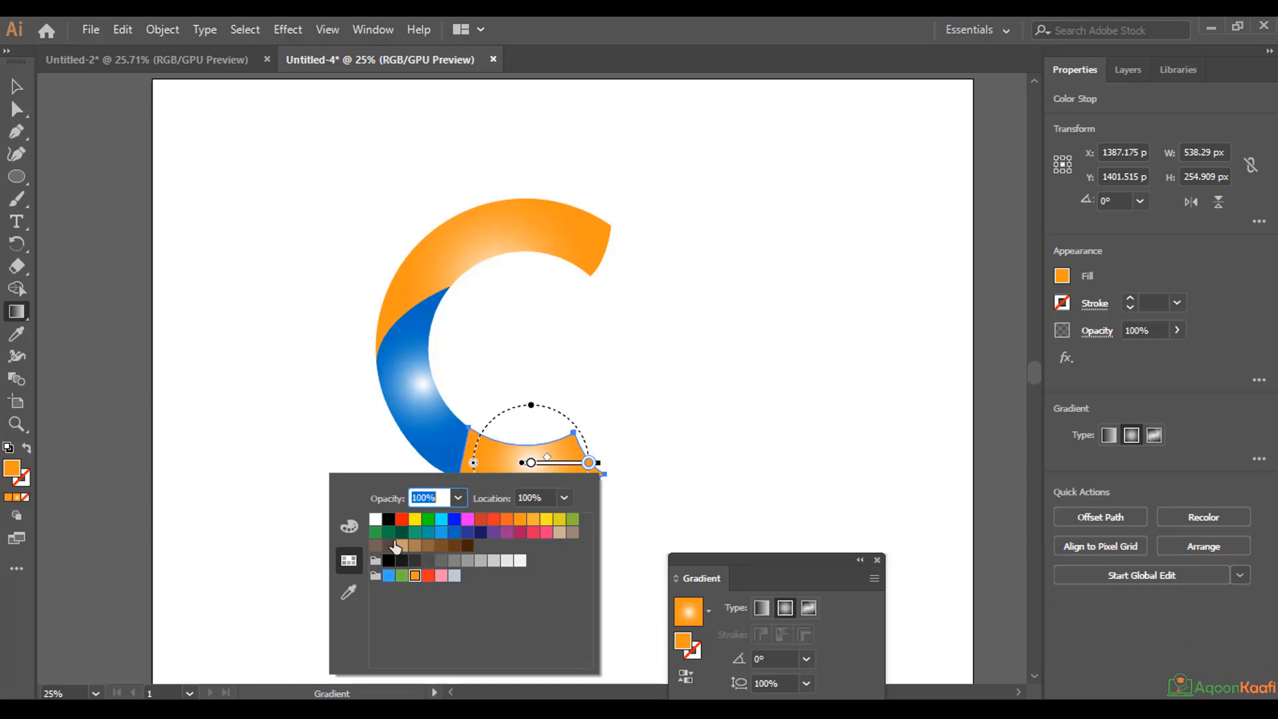
click(389, 533)
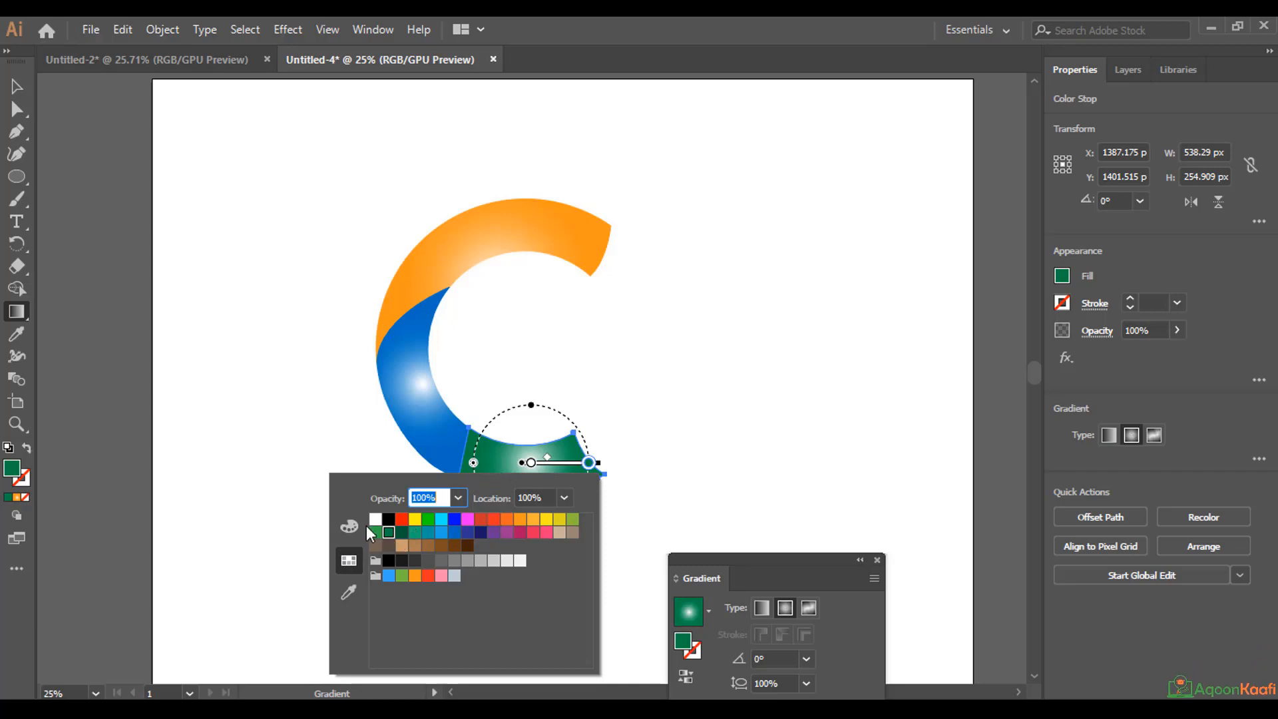
double_click(9, 463)
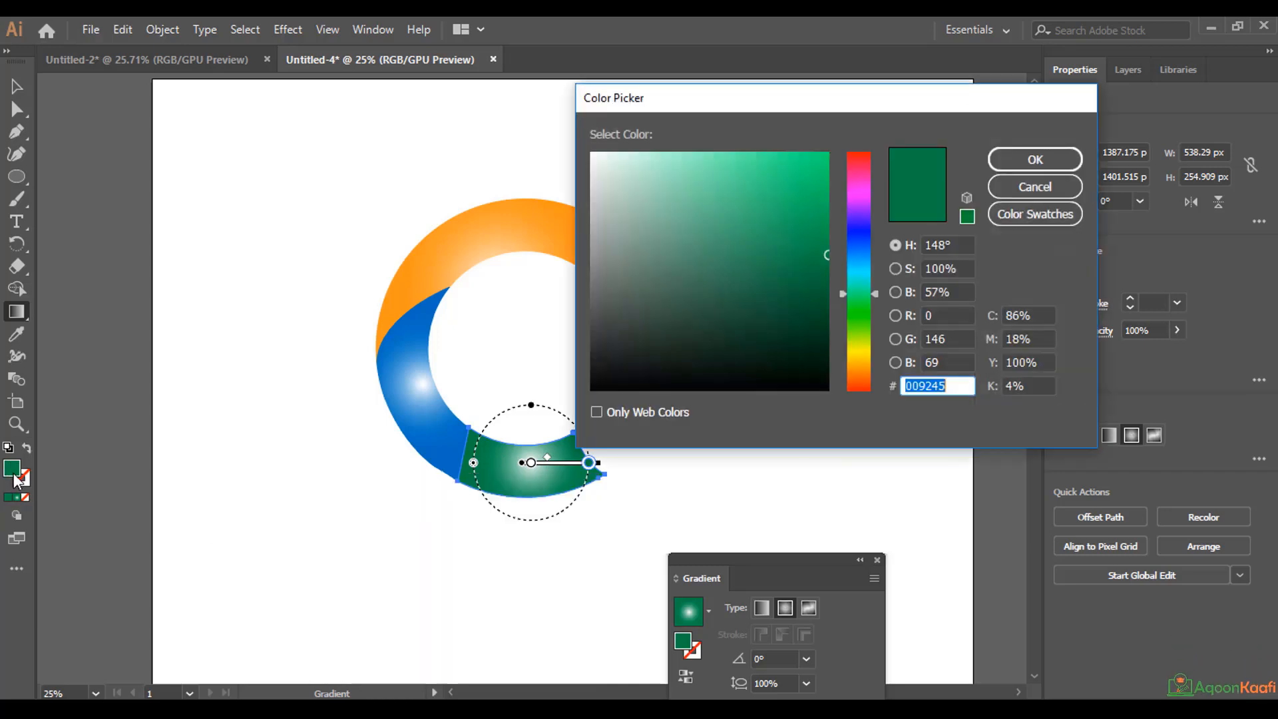
text(0DA050)
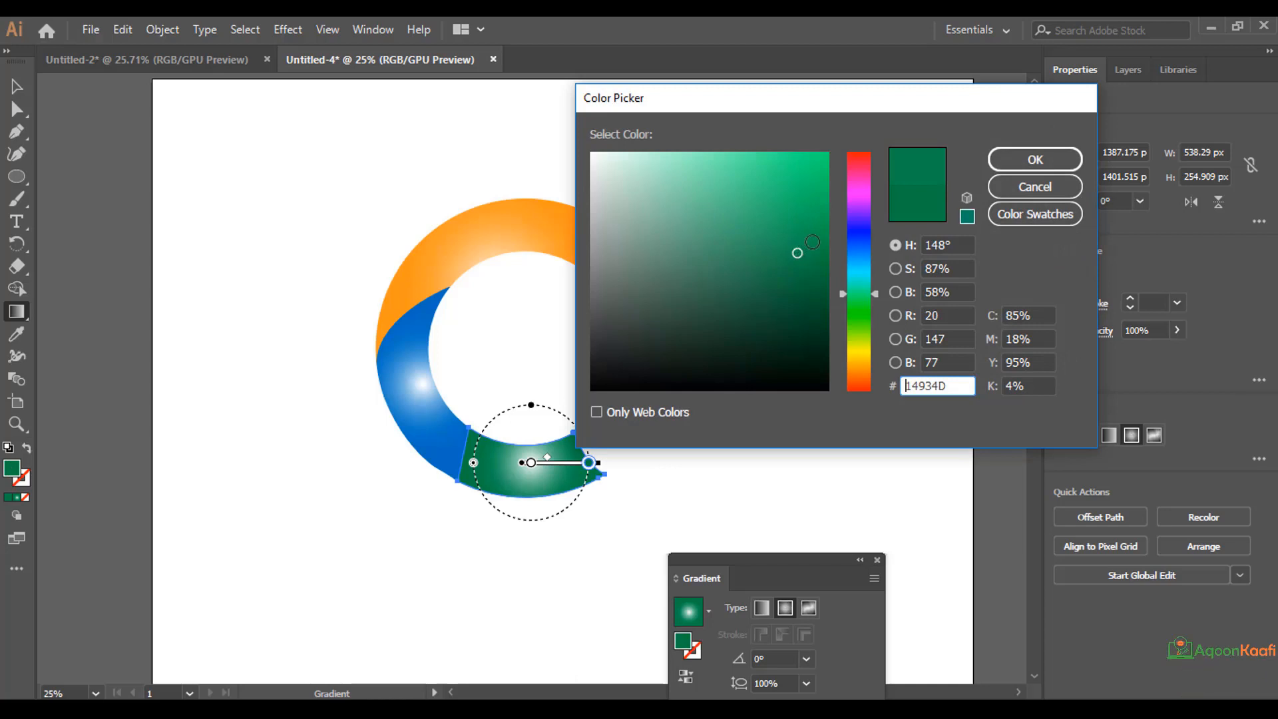
click(1035, 160)
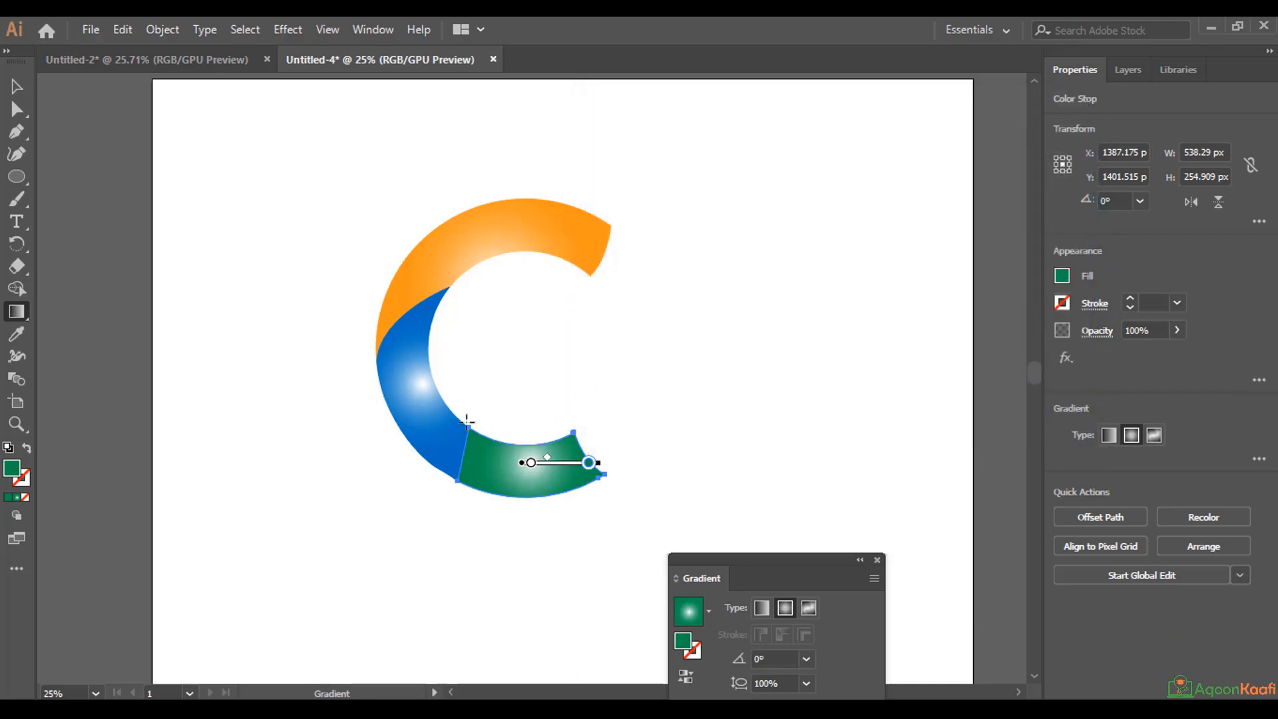
Recolour the outer stop of the middle piece's gradient to a bright, saturated blue with a hue of 208° and deselect the piece.
click(19, 85)
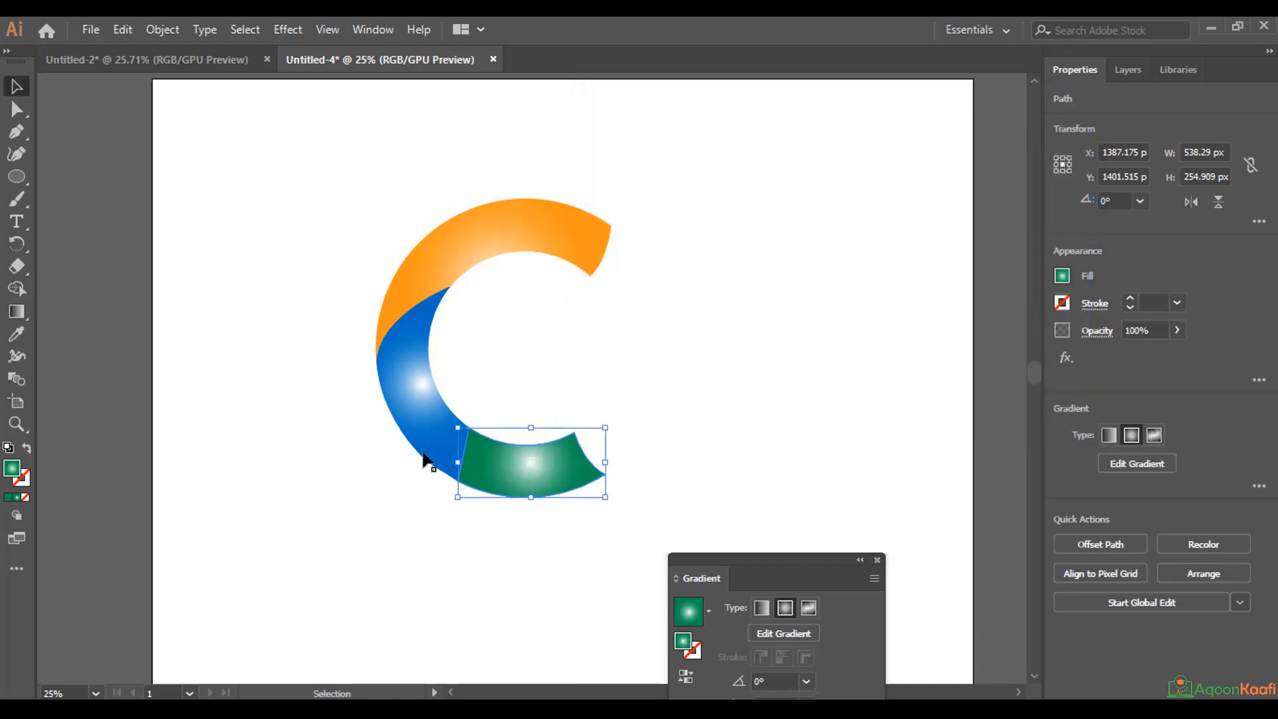
click(420, 343)
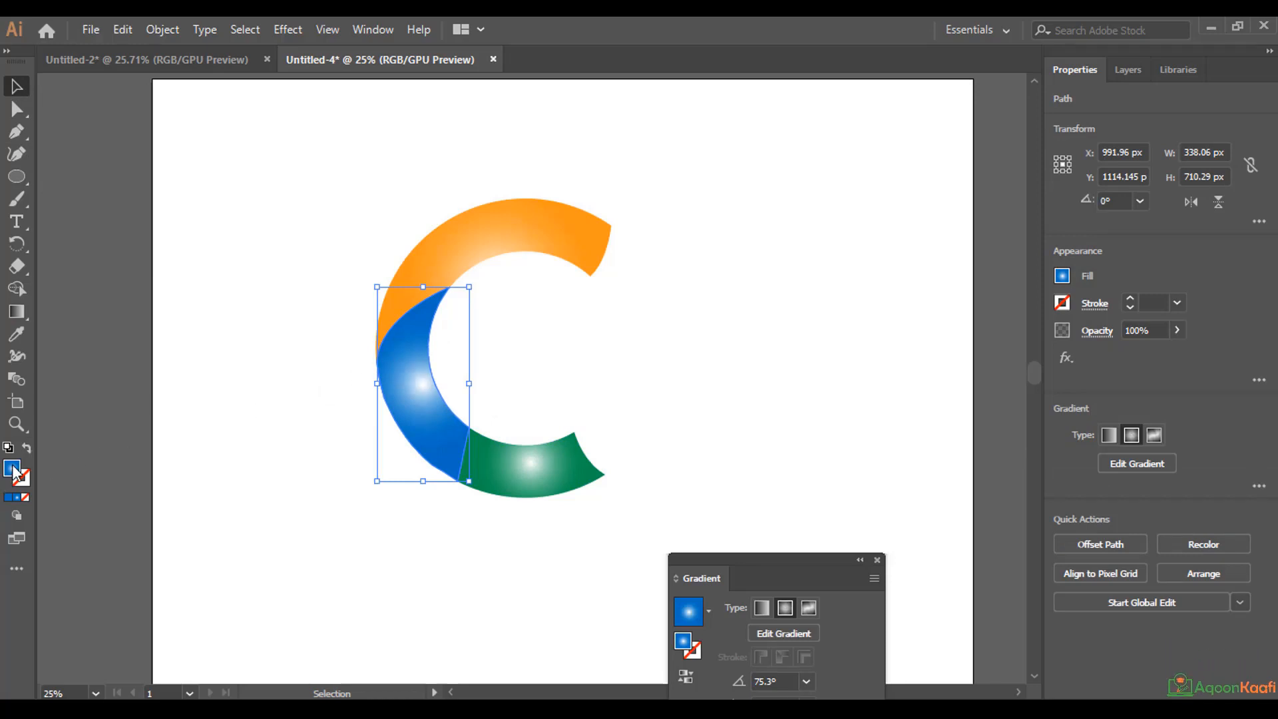
click(17, 311)
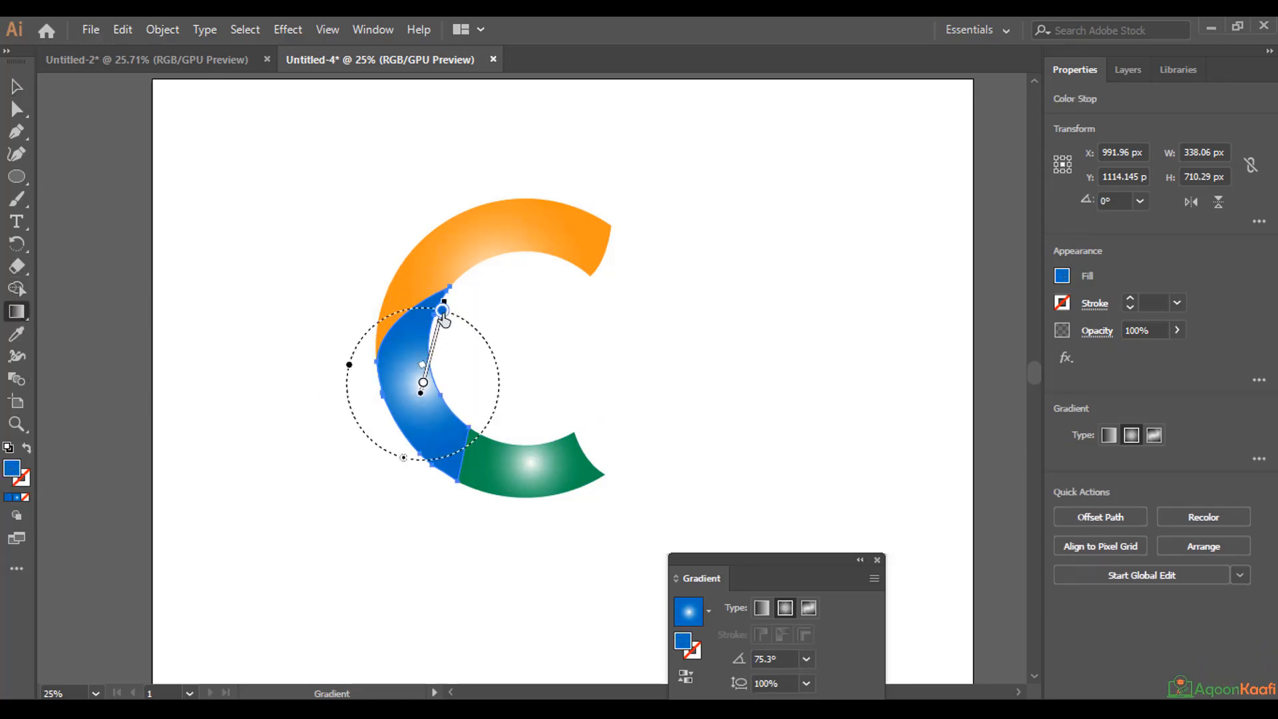
double_click(441, 312)
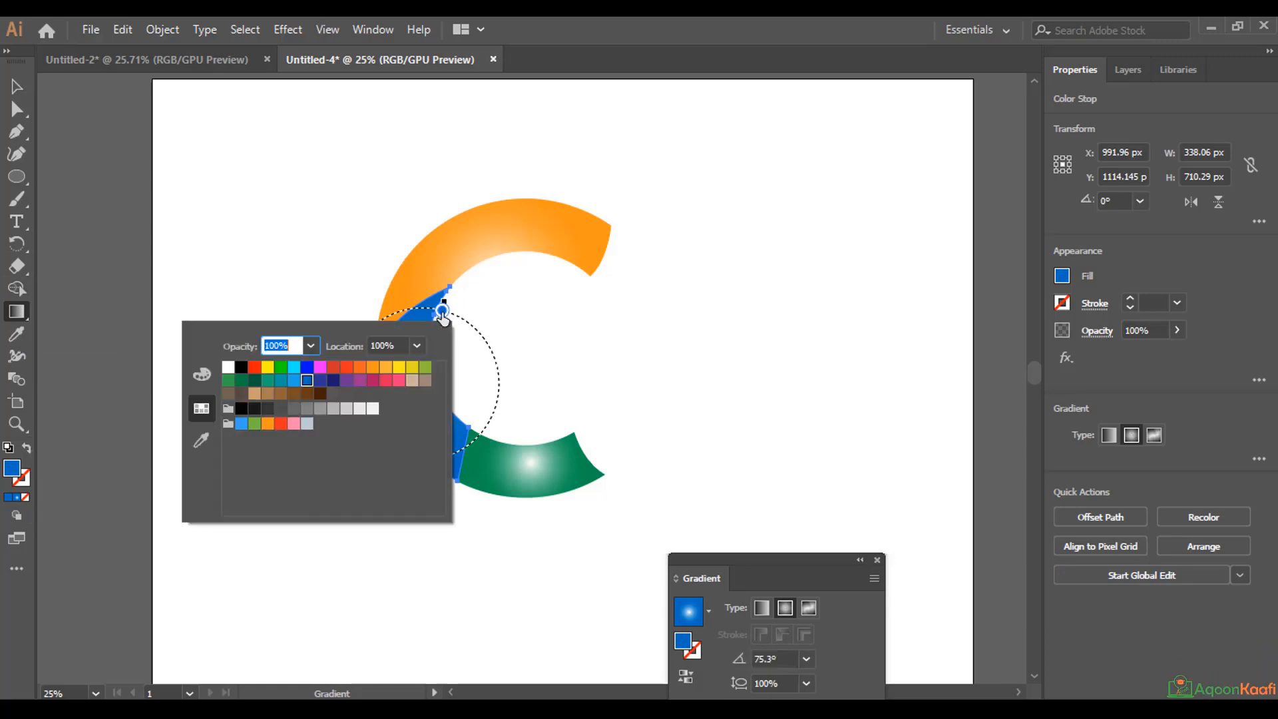
double_click(12, 474)
click(804, 207)
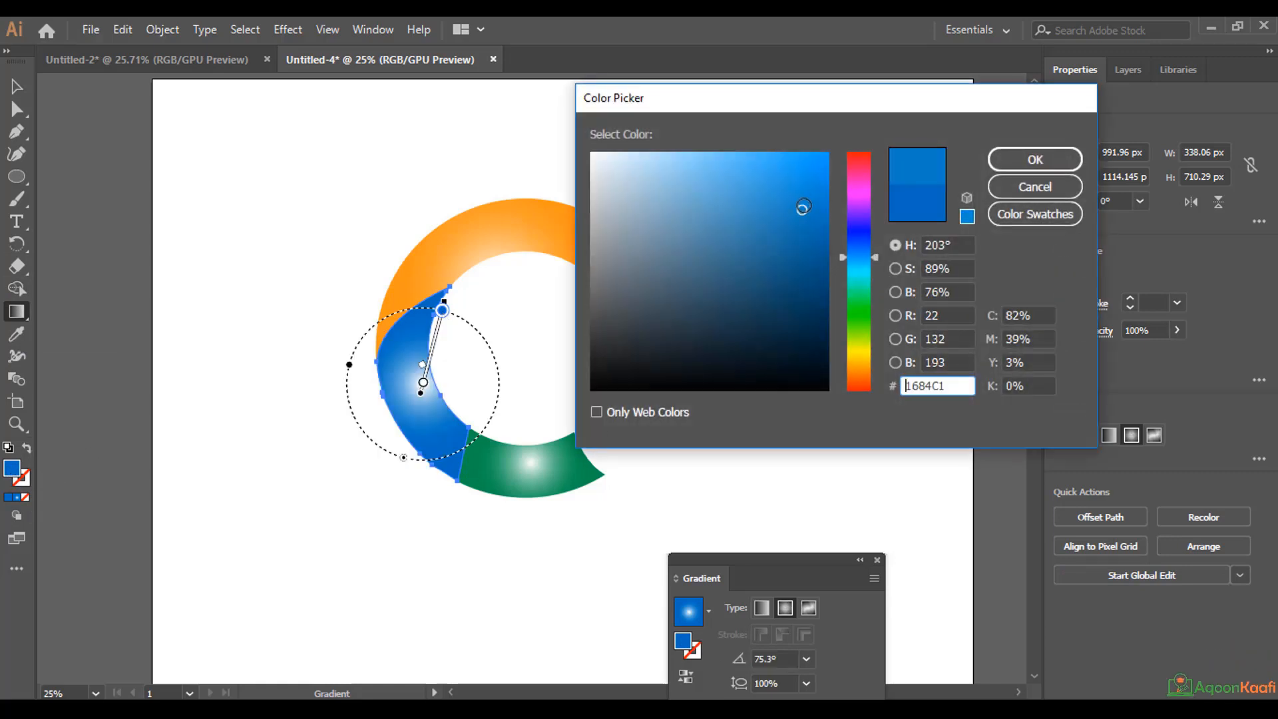
click(813, 191)
click(870, 253)
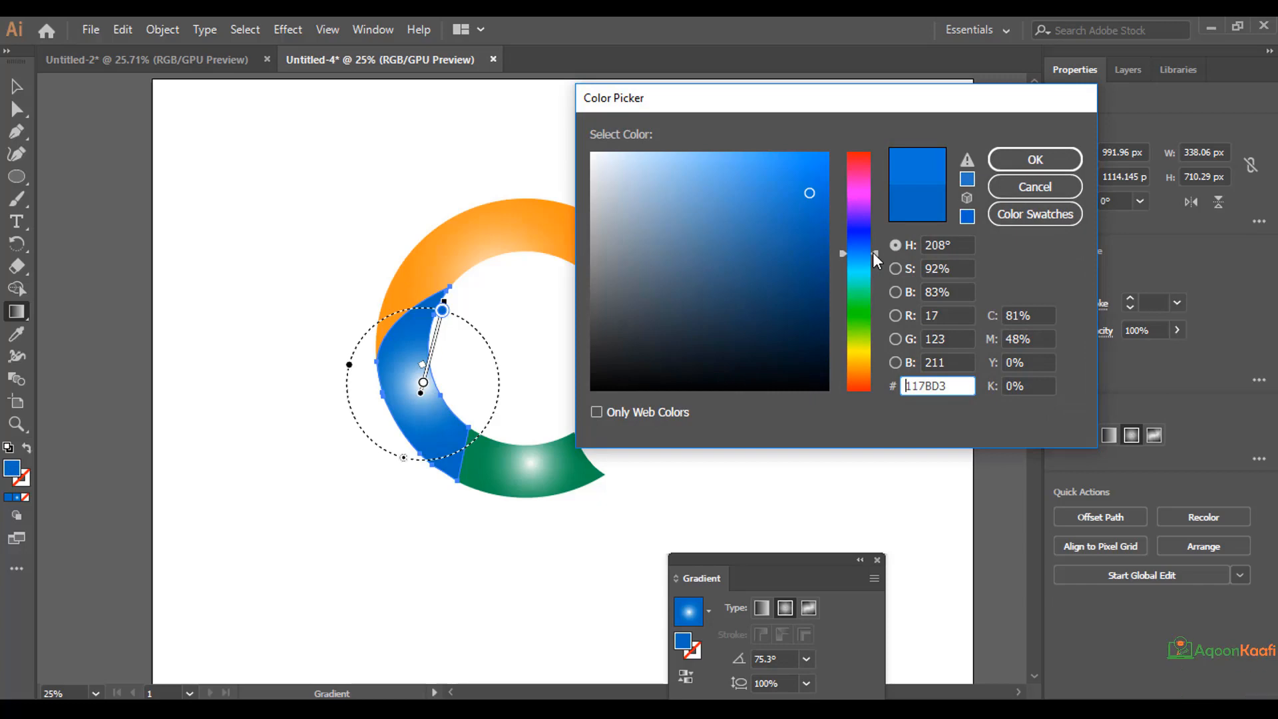
drag(820, 179, 864, 143)
click(1035, 160)
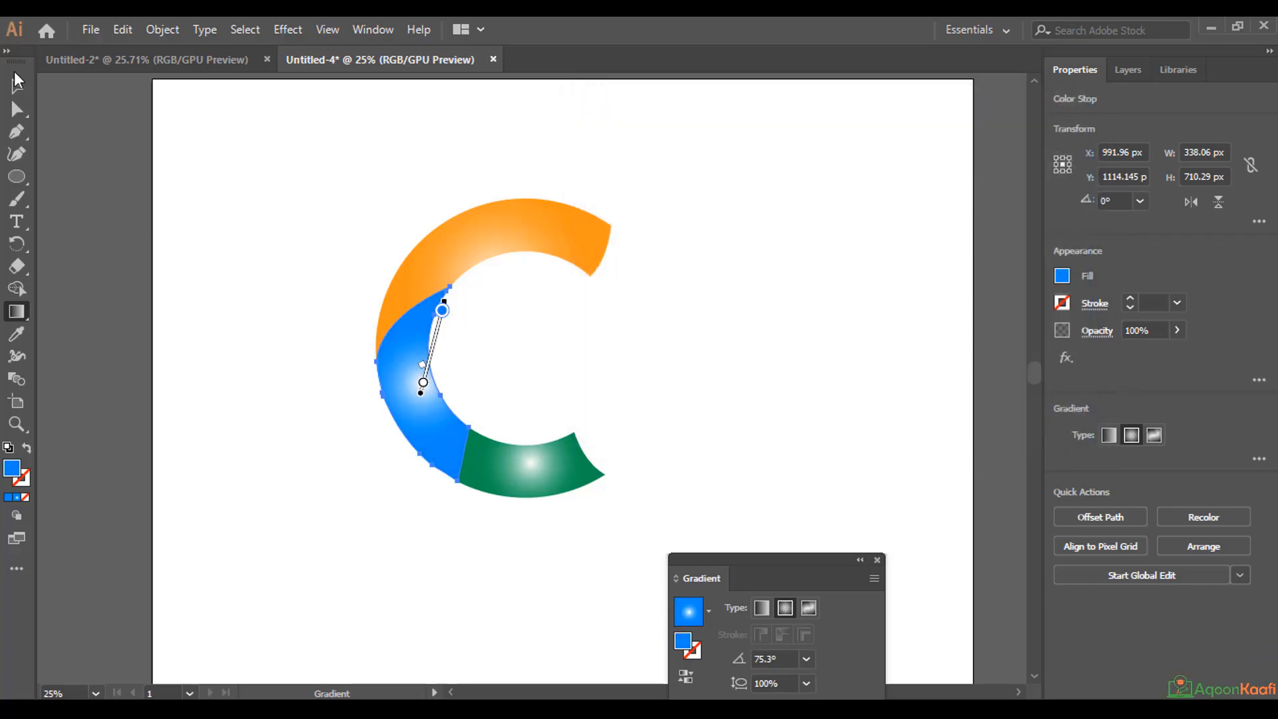
click(12, 96)
click(267, 145)
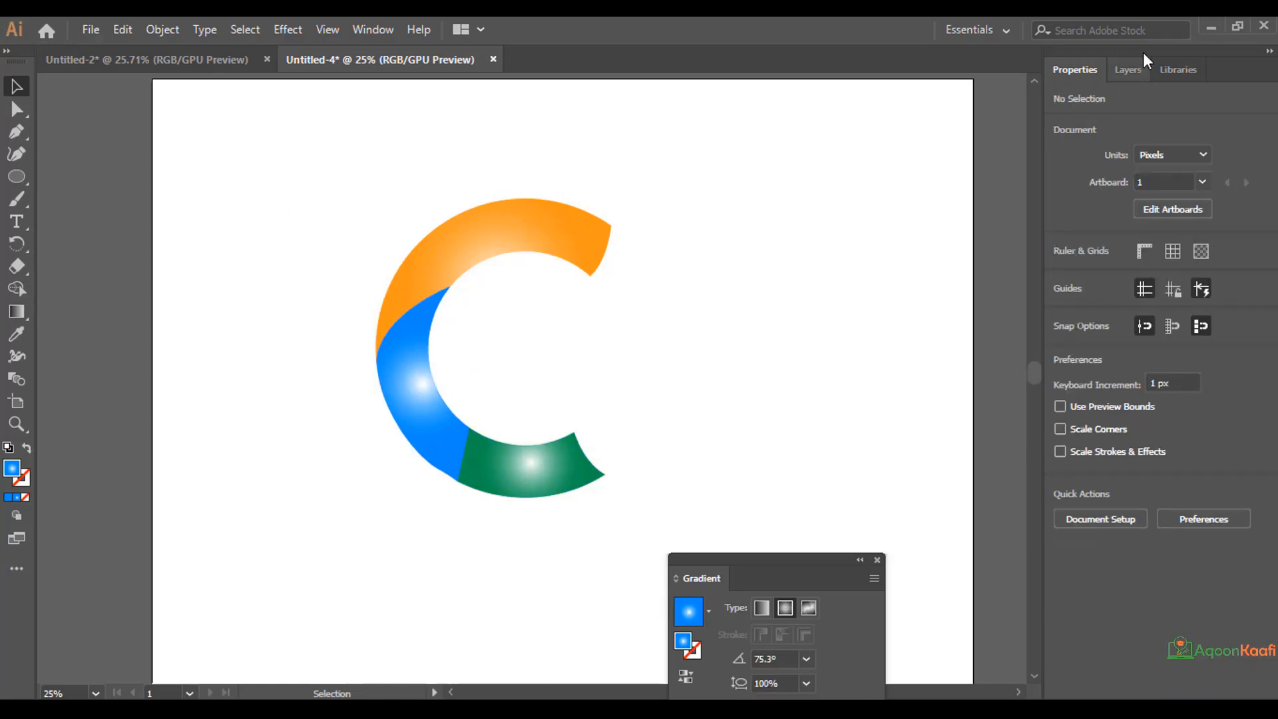
Group all the artwork on Layer 1 and move the C toward the artboard's upper-left corner.
click(1129, 70)
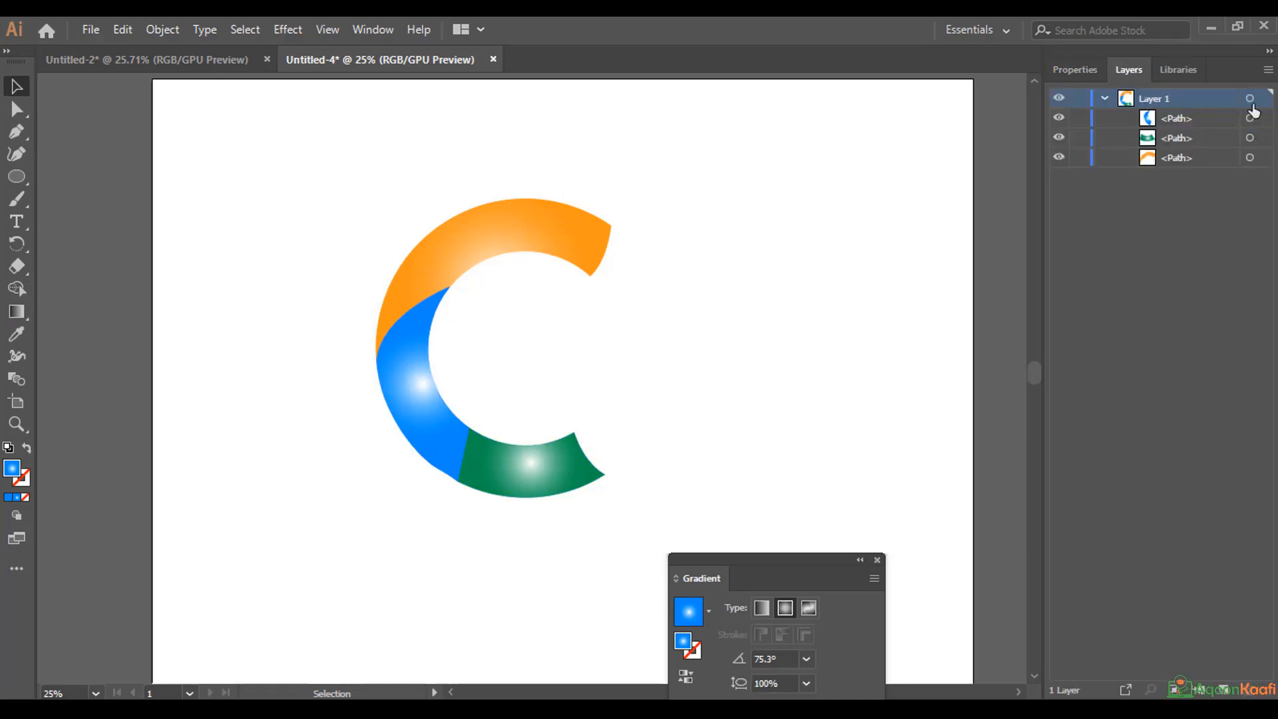
click(1105, 98)
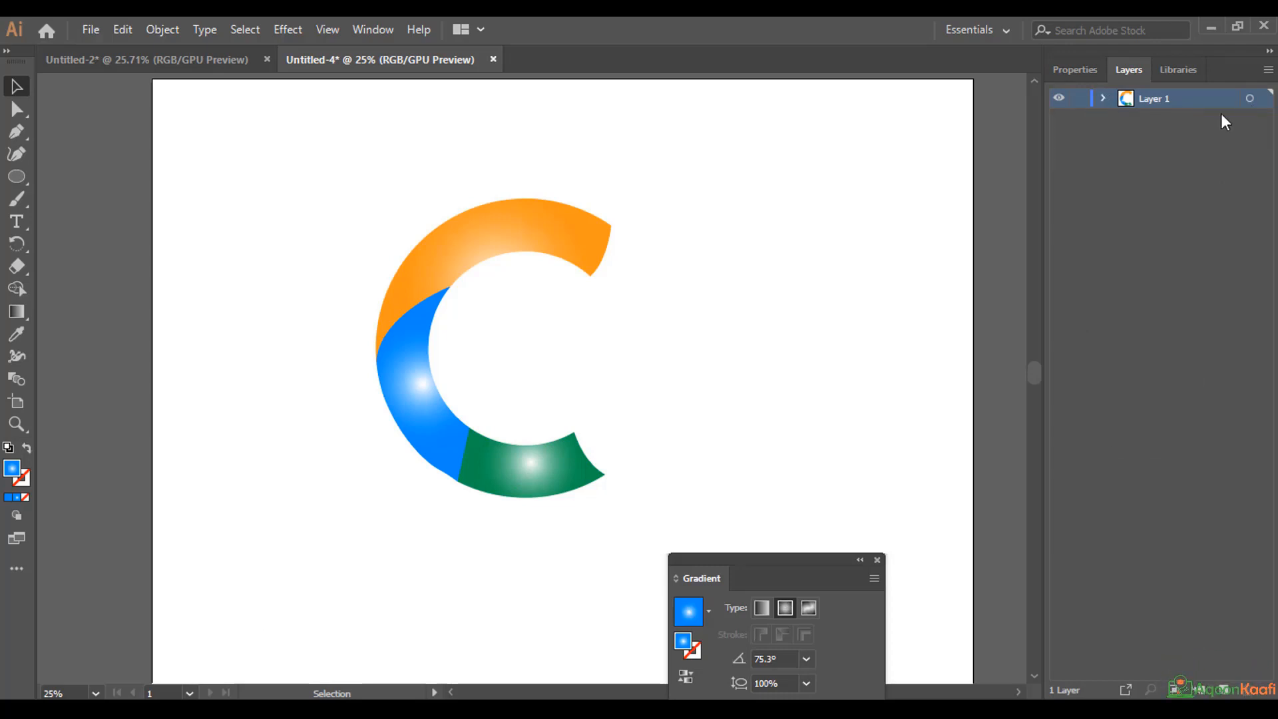
click(1249, 99)
key(ctrl+g)
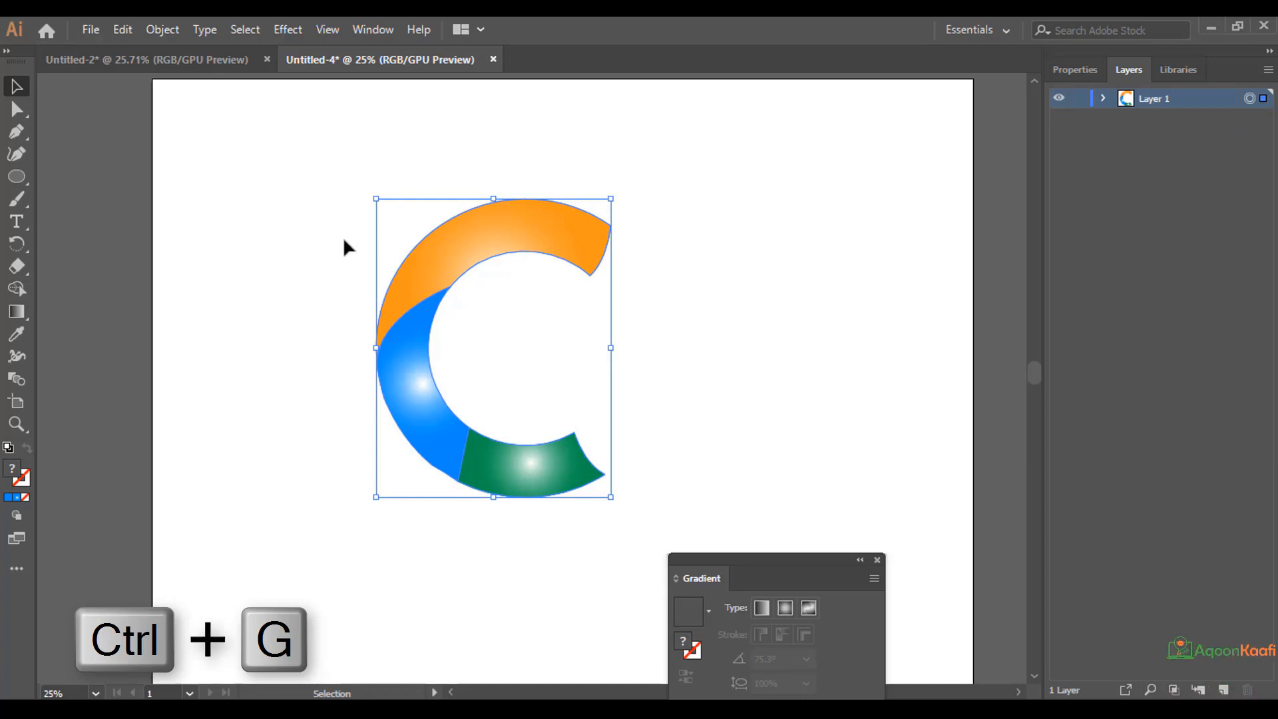
drag(441, 276, 267, 197)
click(246, 491)
Add the point text "abaade" beside the opening of the C with the Type tool.
key(t)
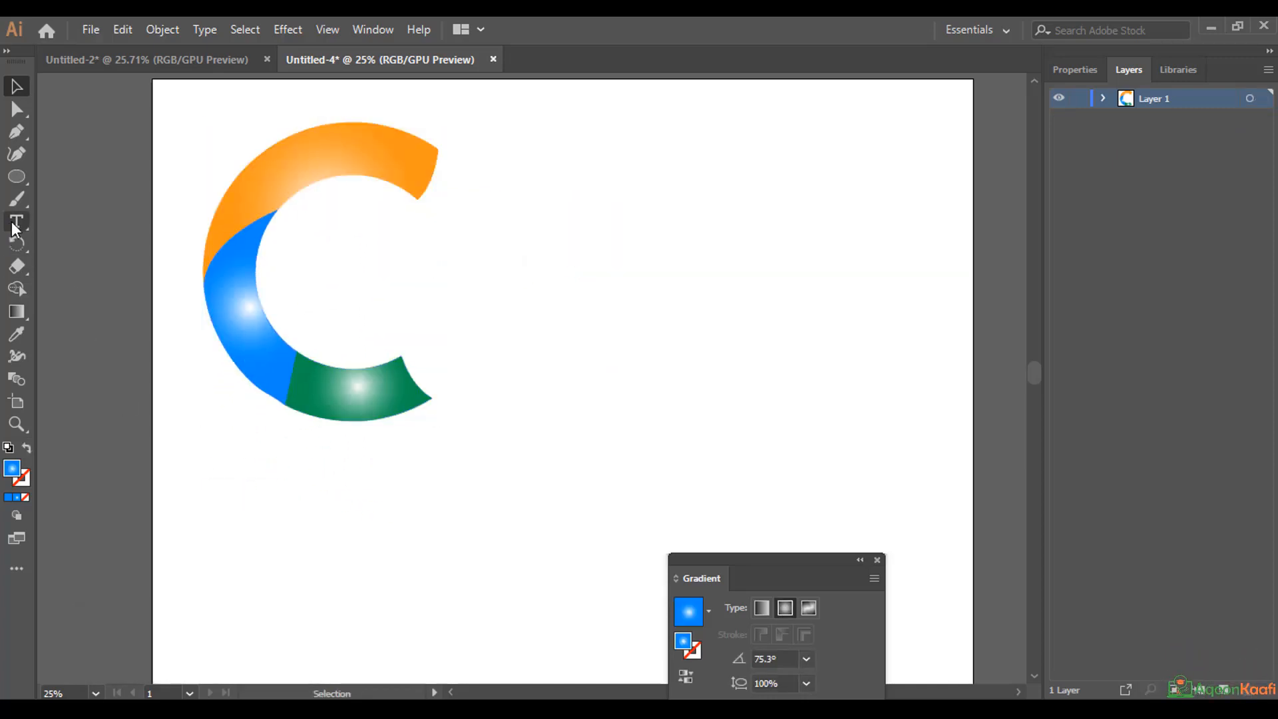
click(441, 305)
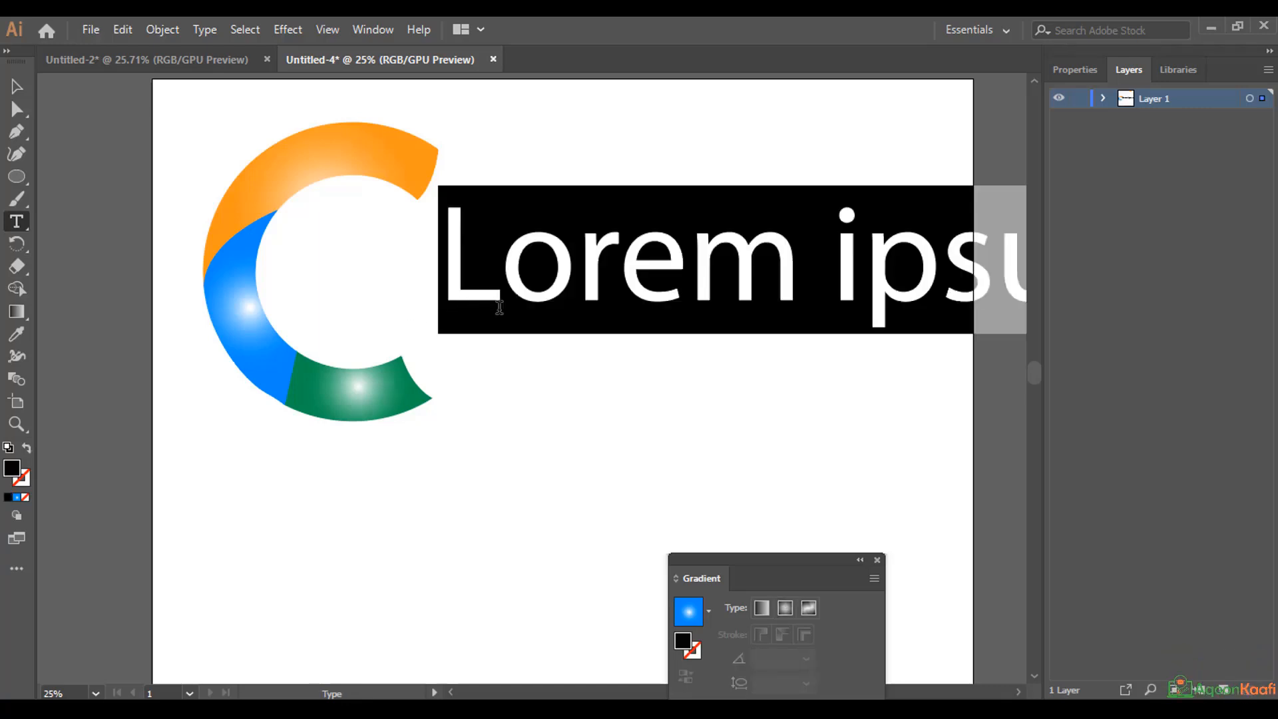
text(a)
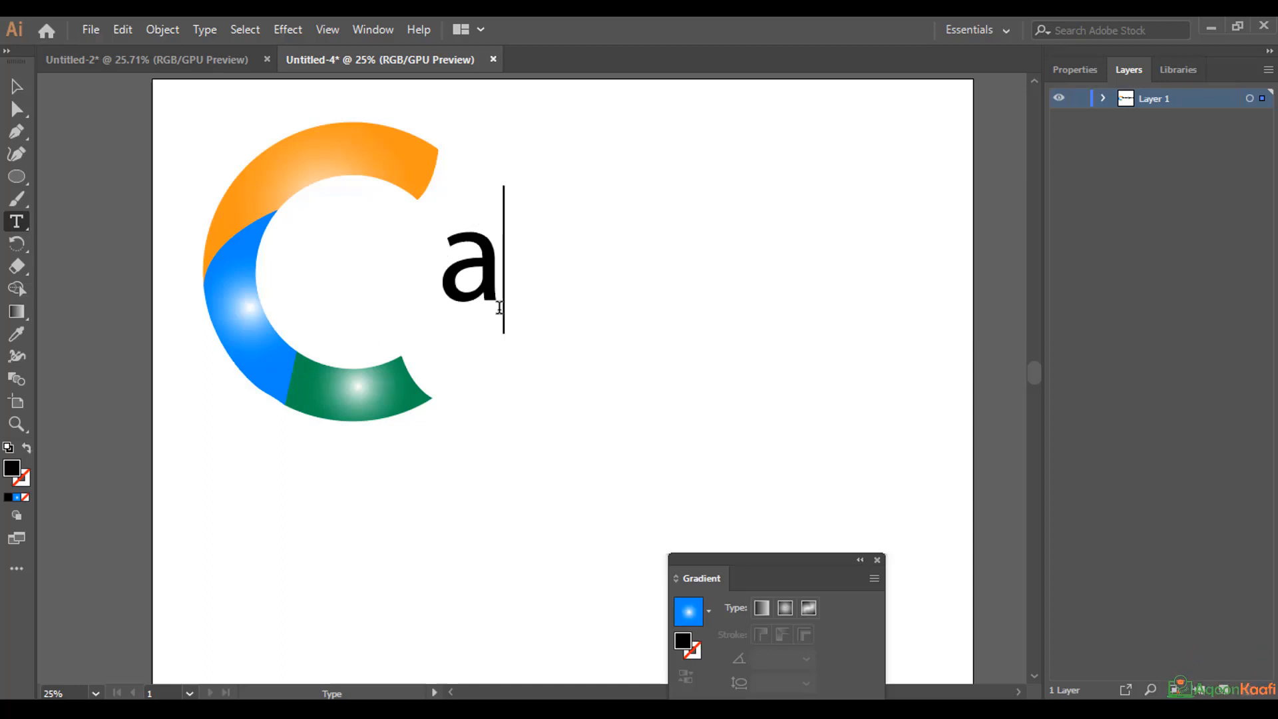
text(b)
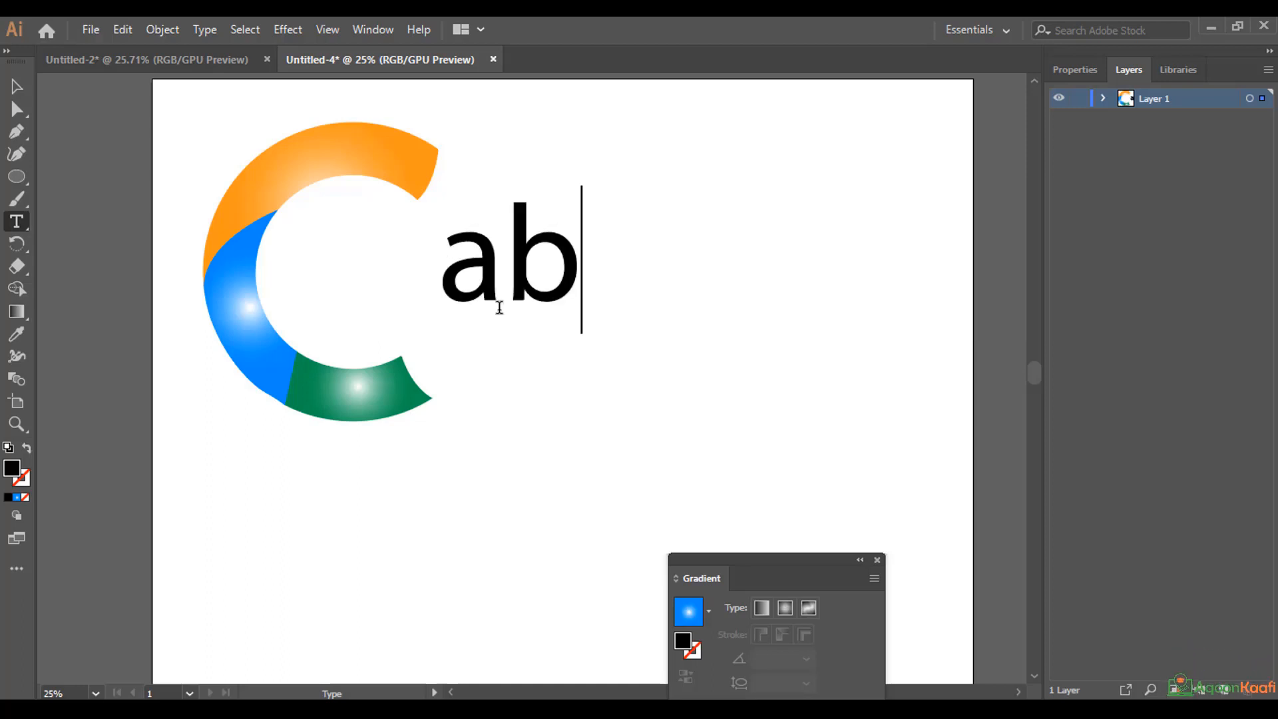
text(aade)
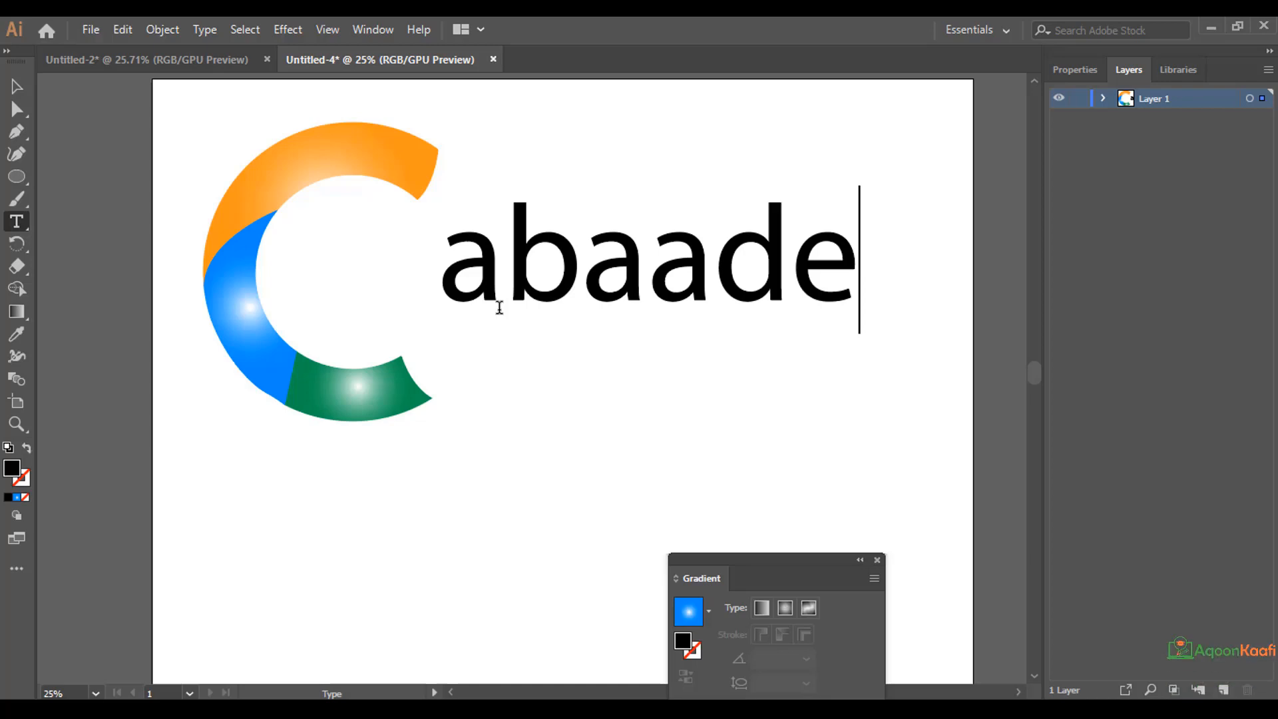
Fill the whole abaade text with orange FFB000, move it partly into the C's opening and deselect it.
key(ctrl+a)
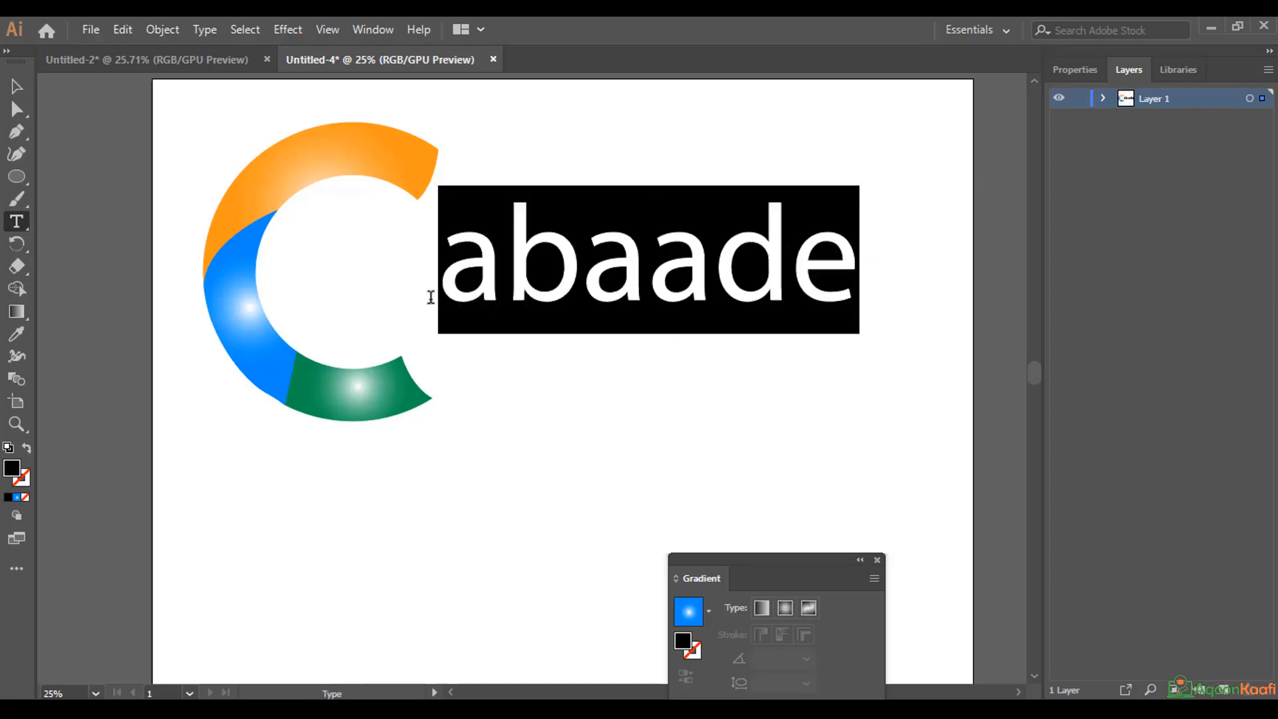
double_click(12, 474)
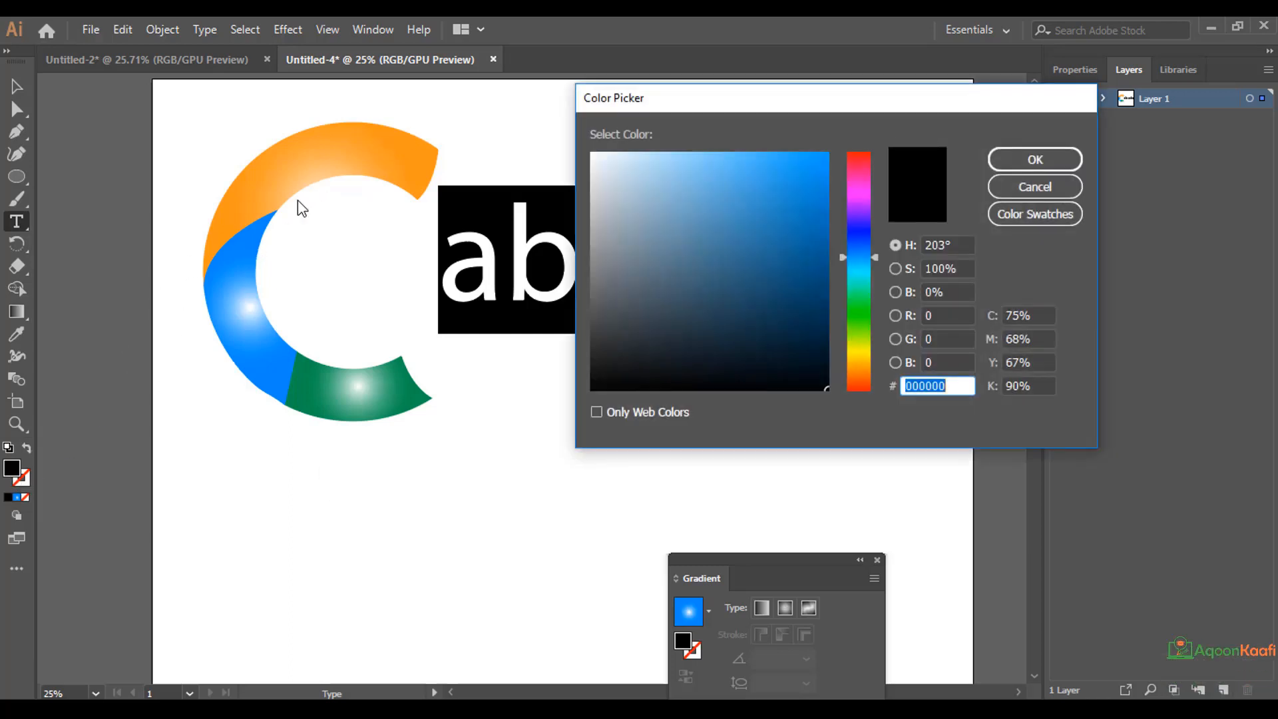
drag(842, 258, 843, 362)
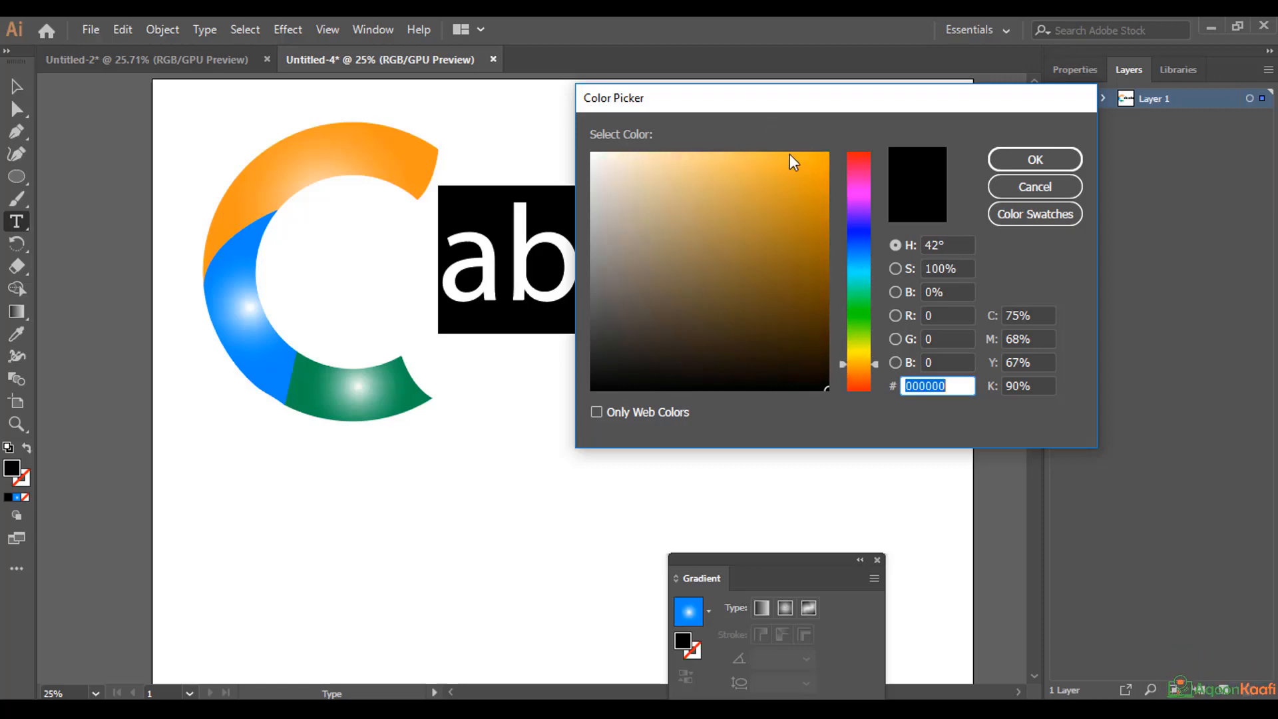
drag(793, 163, 842, 141)
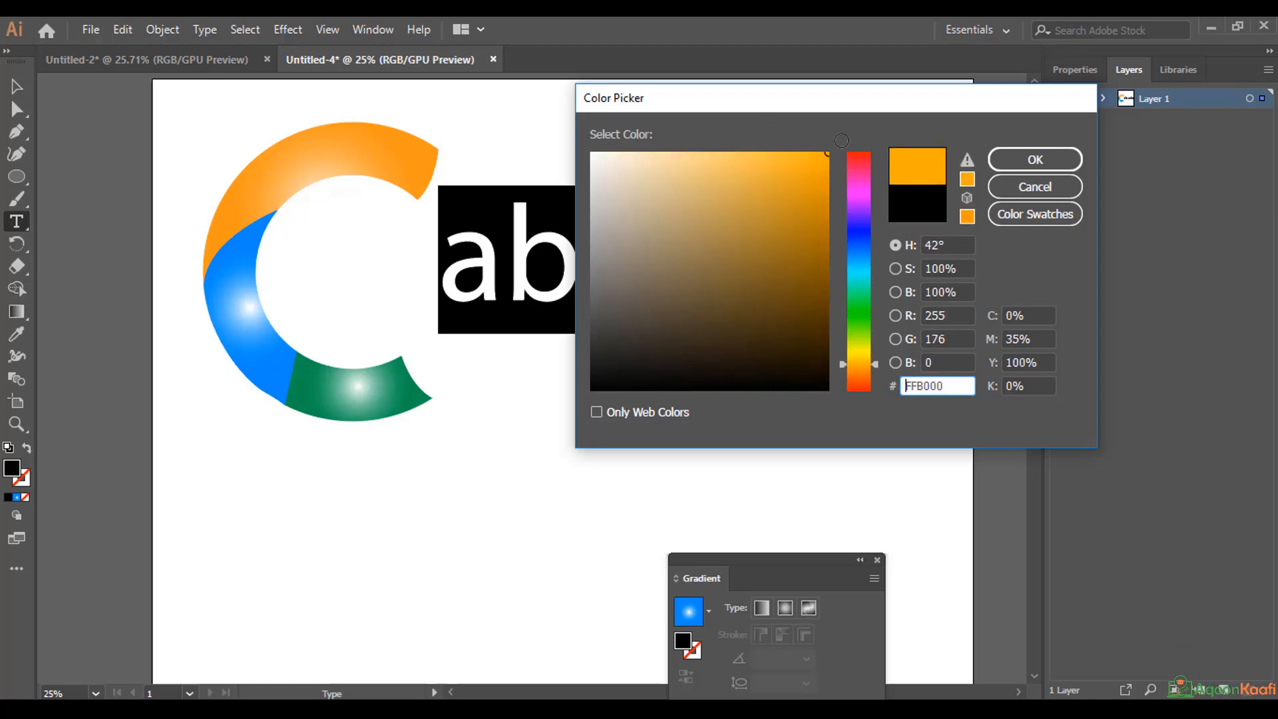
click(1018, 161)
key(Escape)
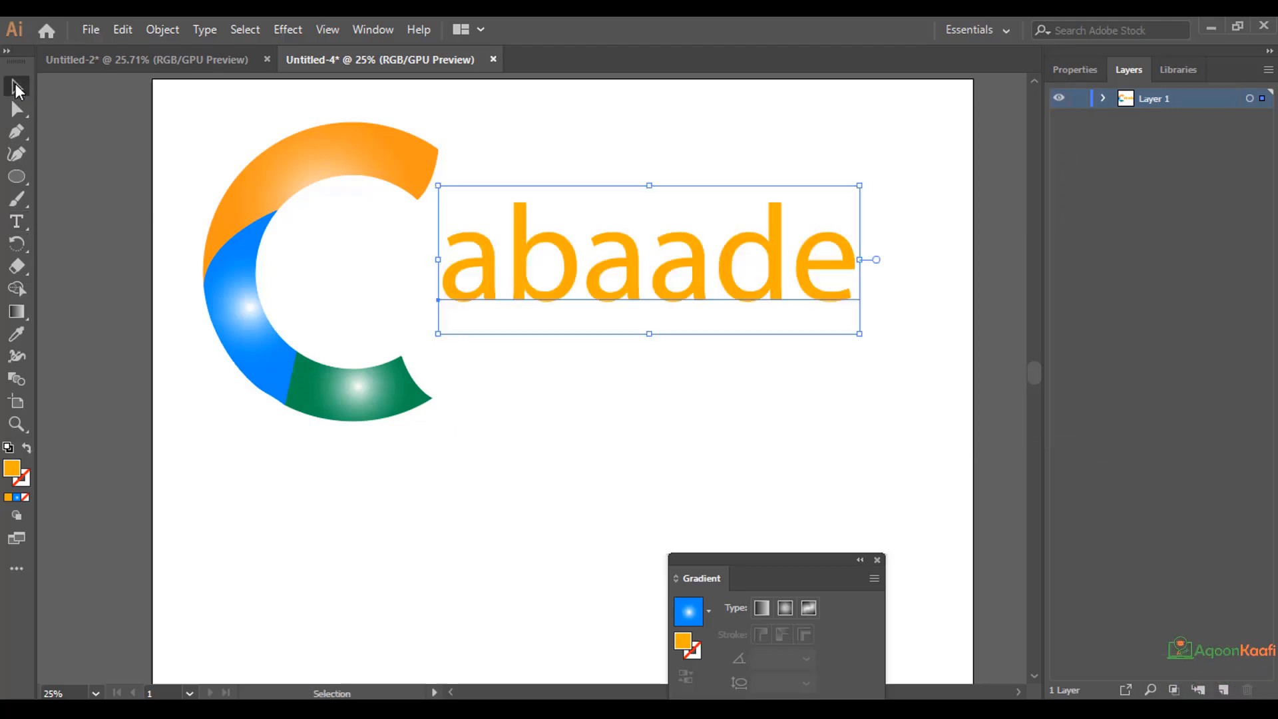
drag(537, 274, 398, 293)
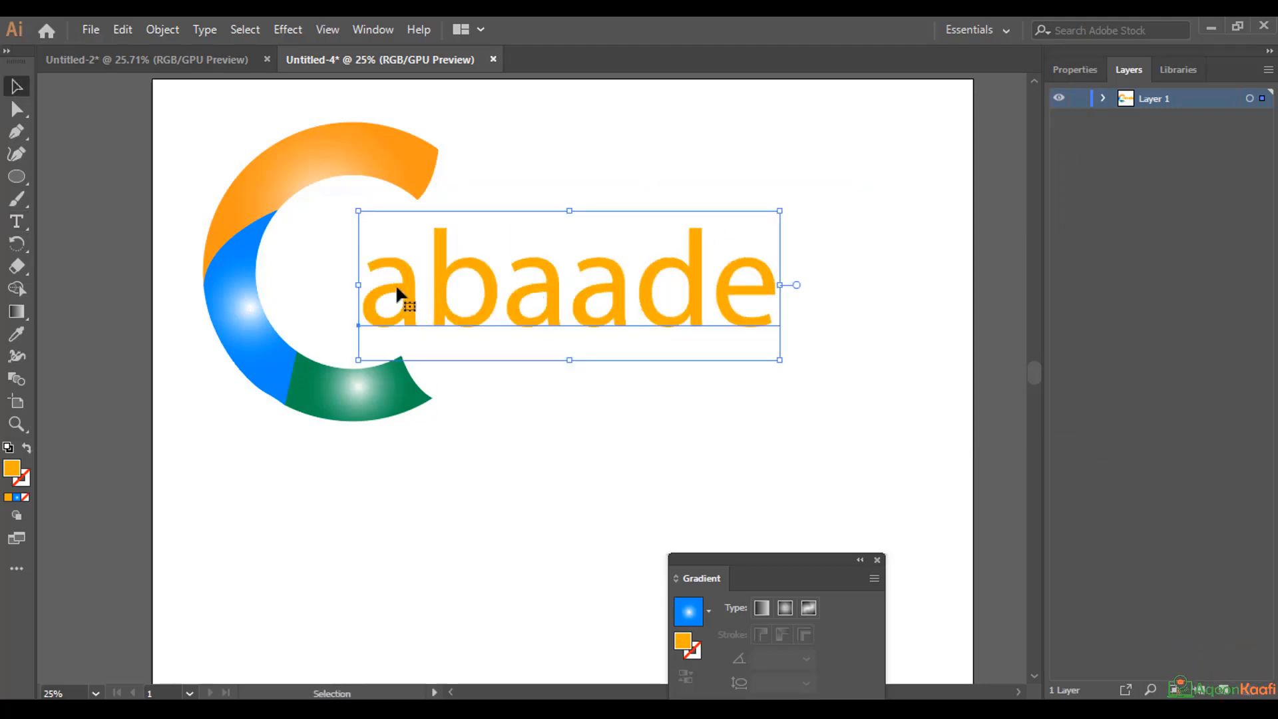
click(600, 483)
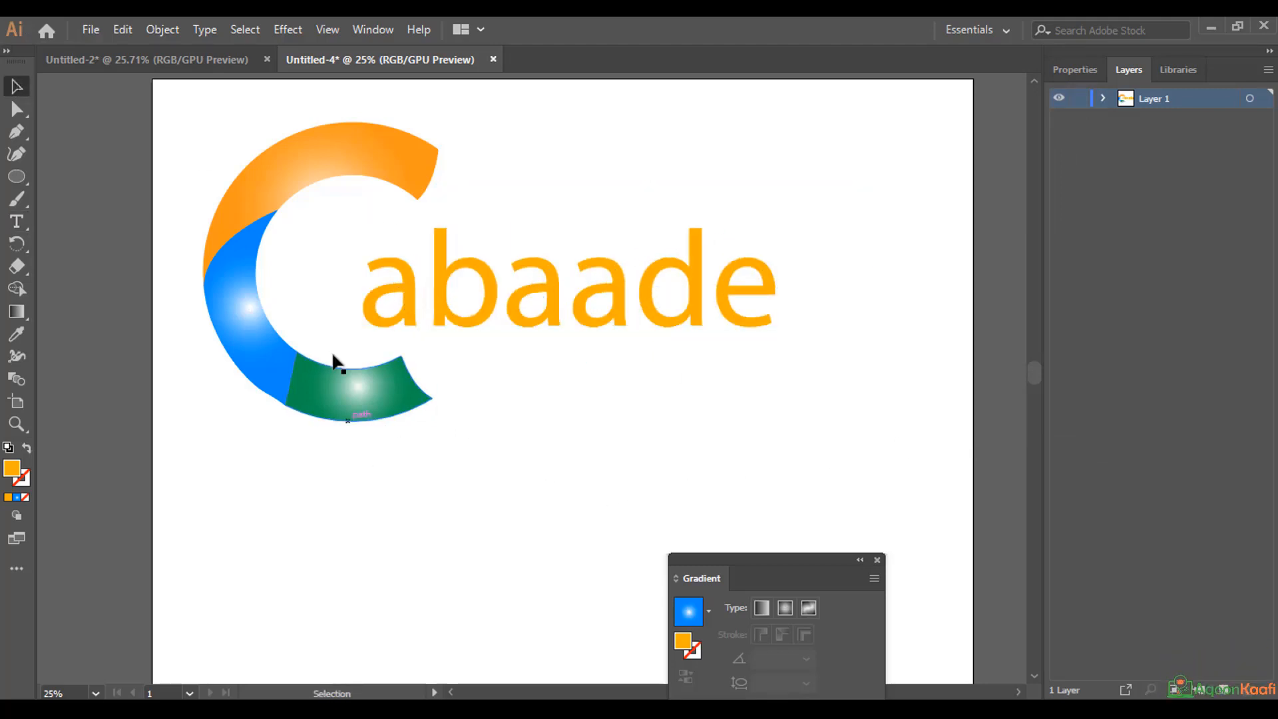
Group the text with the C artwork on Layer 1 and move the whole logo toward the artboard's centre.
click(1103, 99)
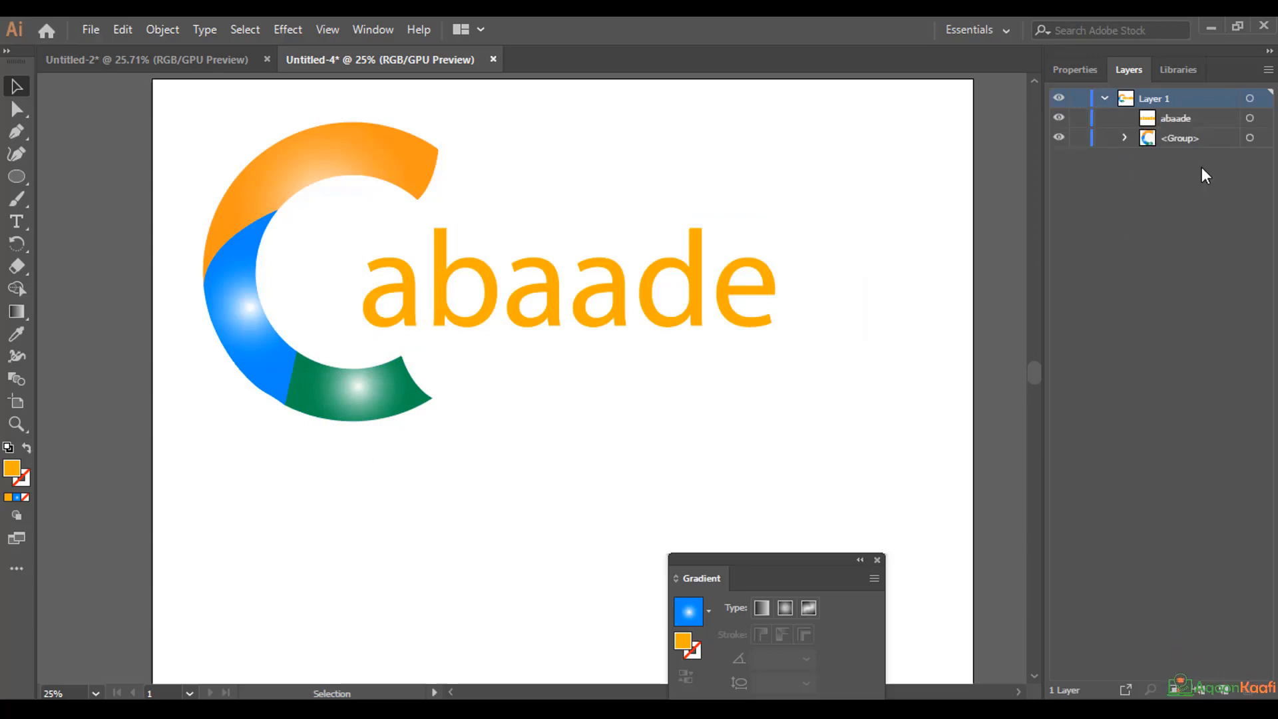
click(1251, 100)
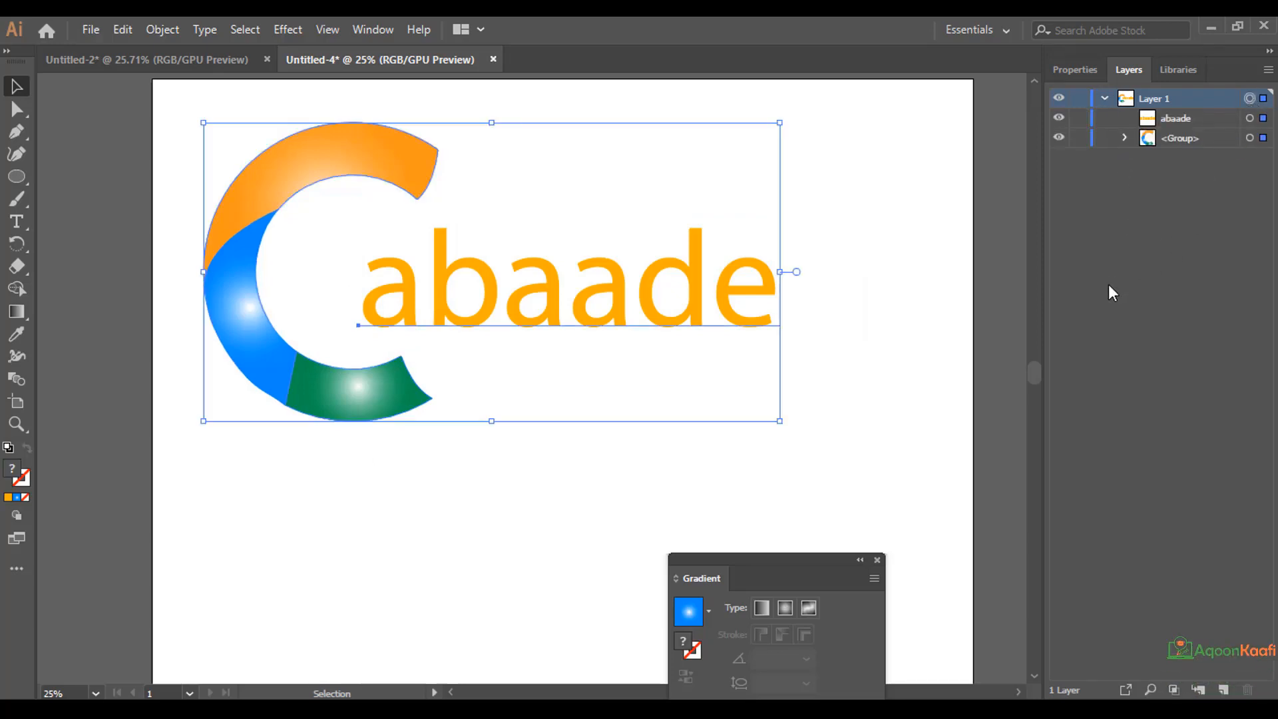
key(ctrl+g)
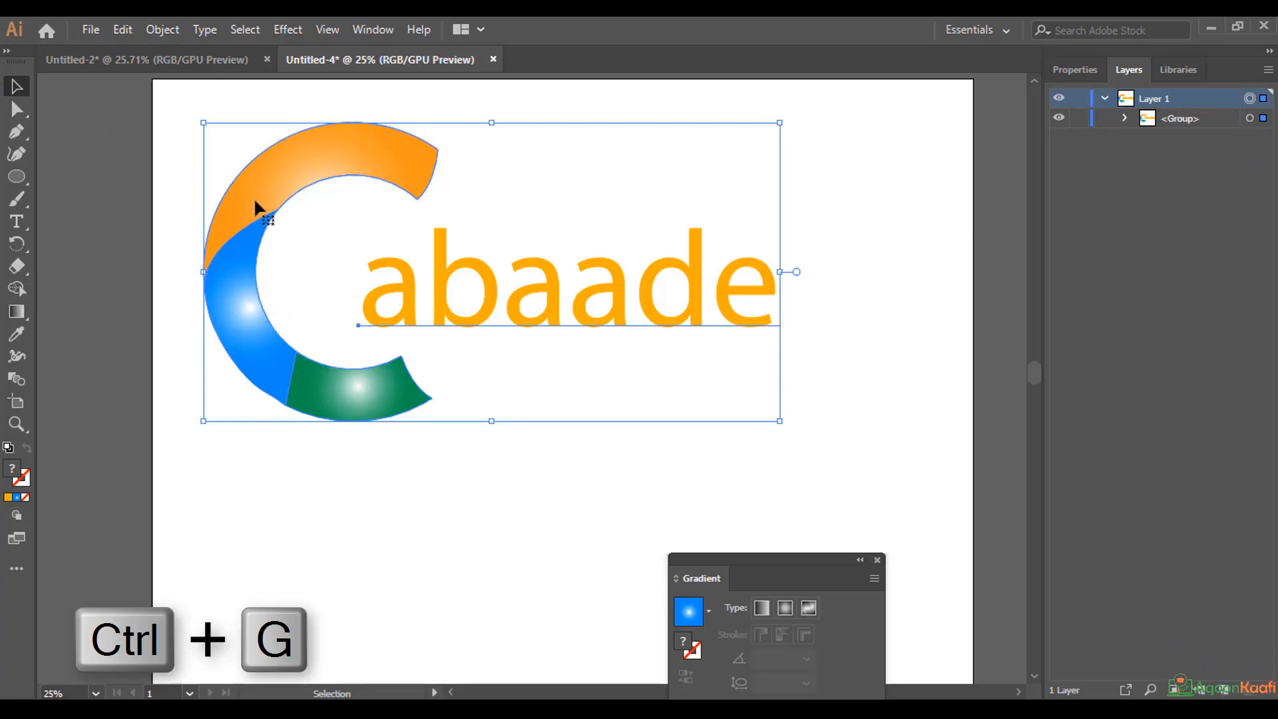
drag(267, 215, 357, 285)
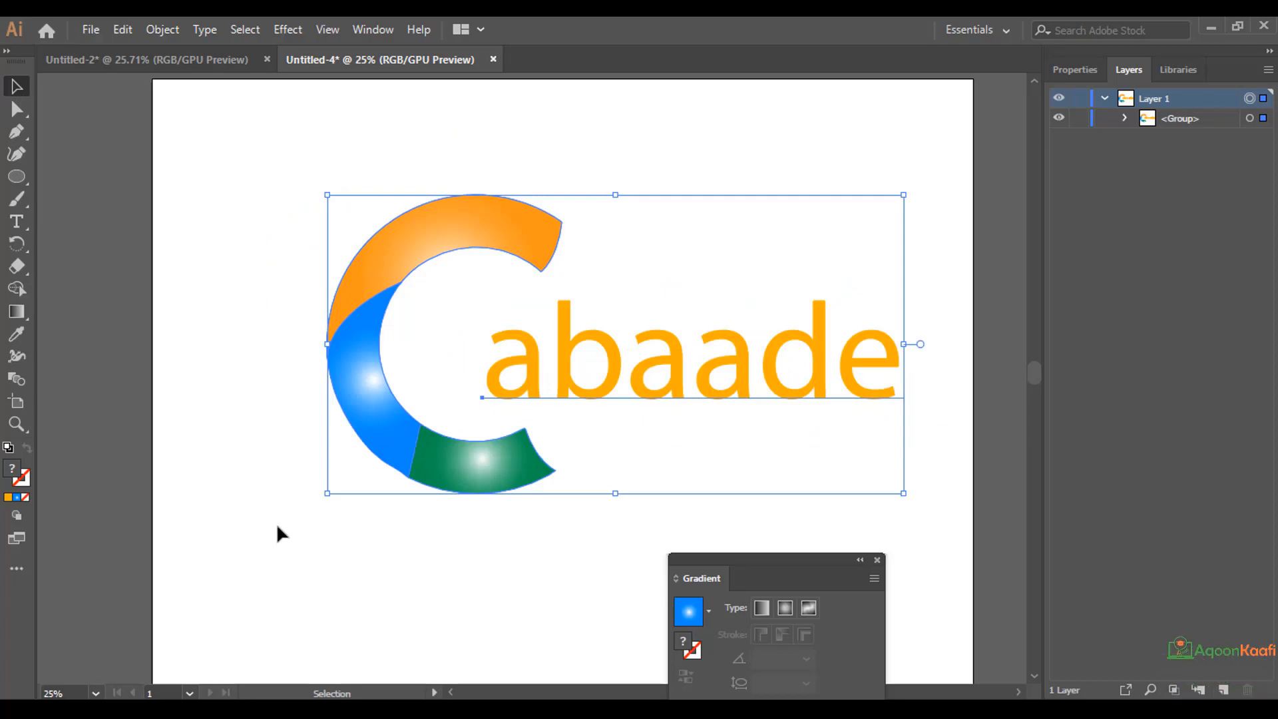